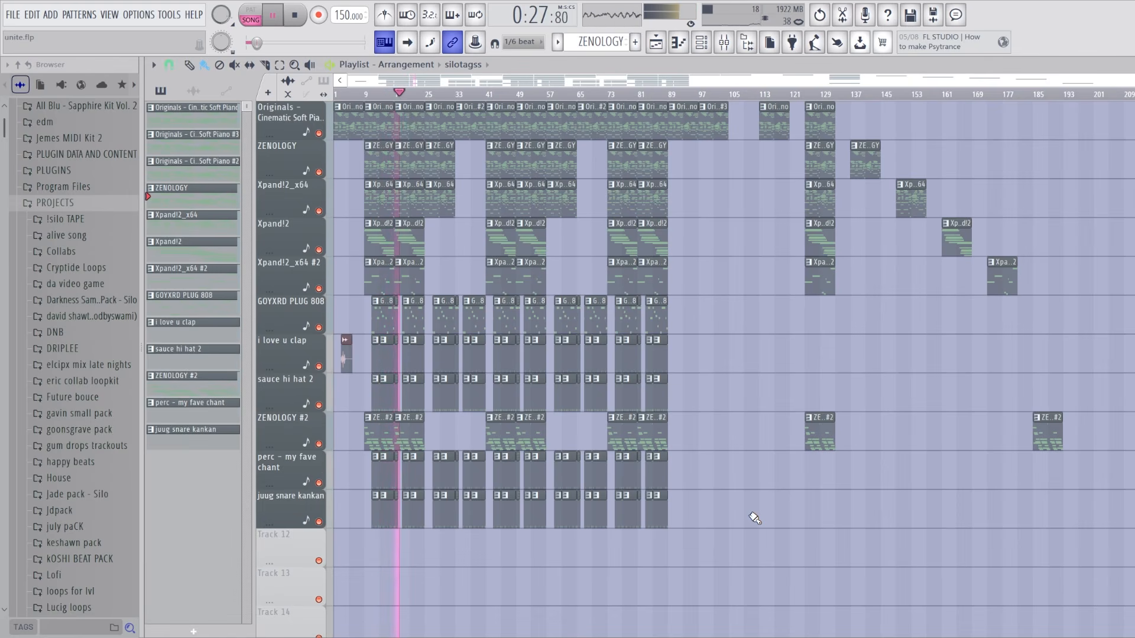
Stop playback, open the first Originals - Cinematic Soft Piano clip in the piano roll and examine its chord and melody notes
{"action": "key", "text": "space"}
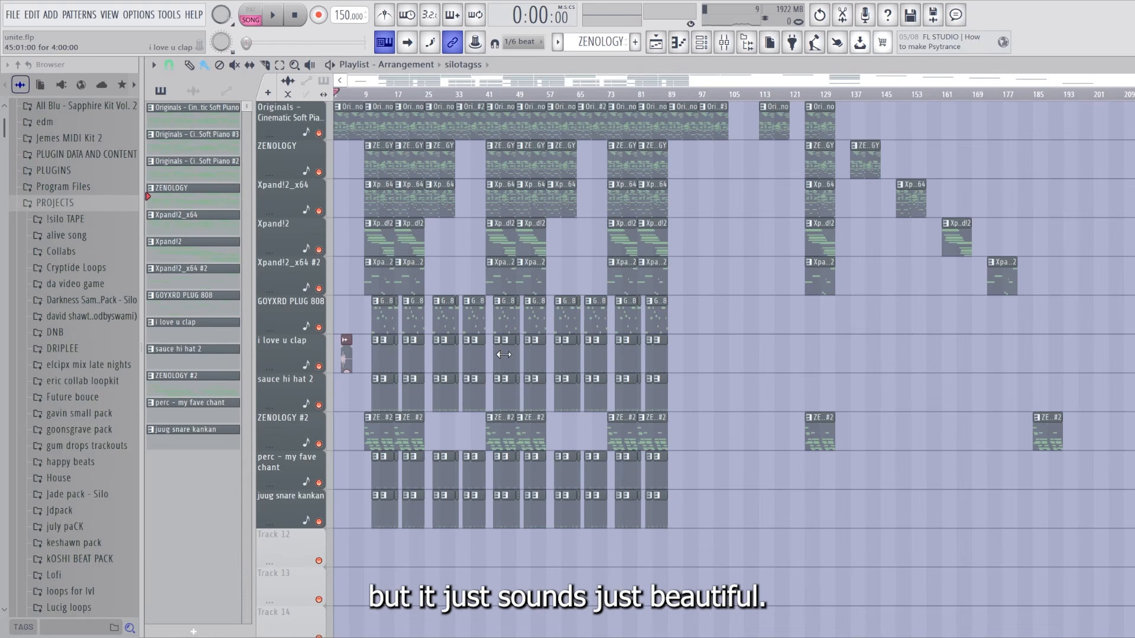
{"action": "double_click", "coordinate": [353, 115]}
{"action": "scroll", "coordinate": [387, 207], "scroll_direction": "down", "scroll_amount": 5}
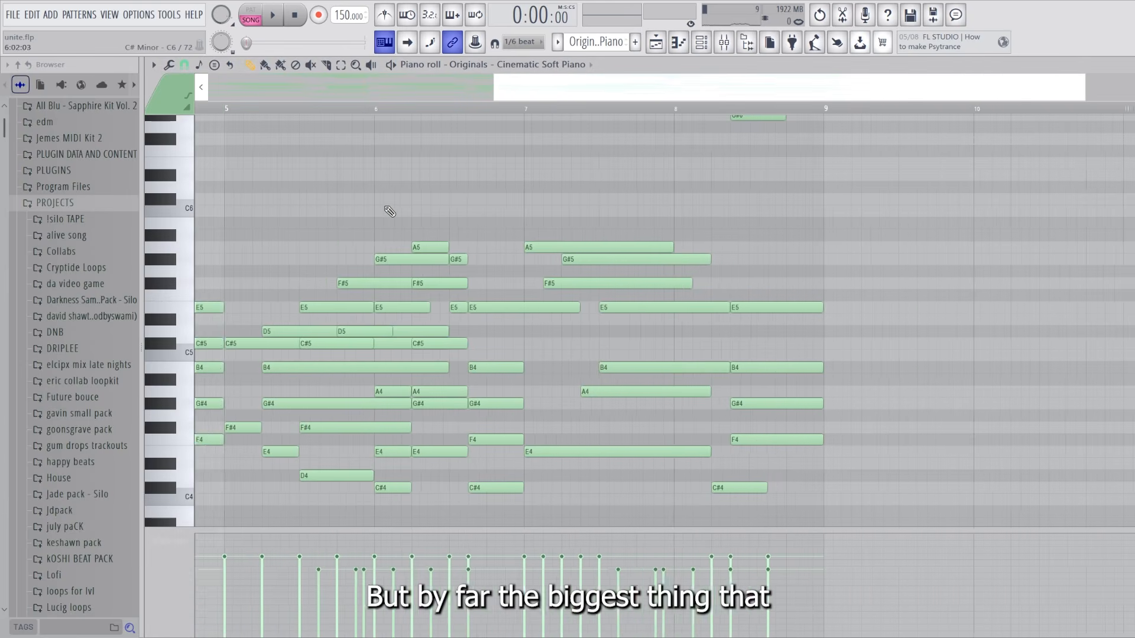
{"action": "scroll", "coordinate": [426, 199], "scroll_direction": "down", "scroll_amount": 1}
{"action": "scroll", "coordinate": [426, 199], "scroll_direction": "down", "scroll_amount": 2}
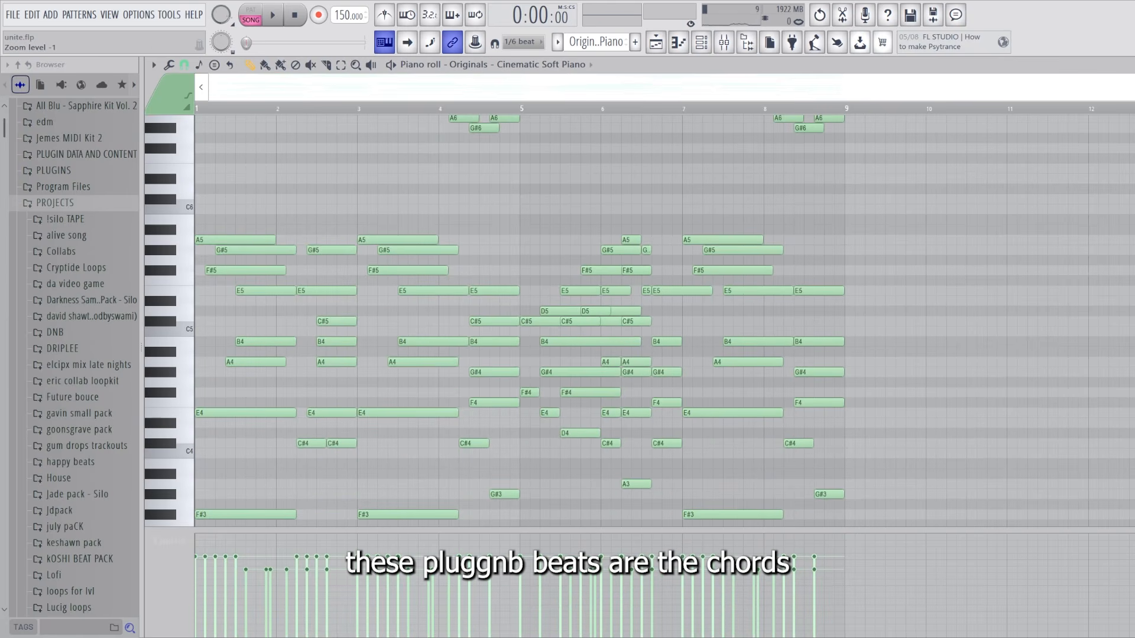
{"action": "scroll", "coordinate": [422, 212], "scroll_direction": "up", "scroll_amount": 3}
{"action": "scroll", "coordinate": [401, 241], "scroll_direction": "down", "scroll_amount": 4}
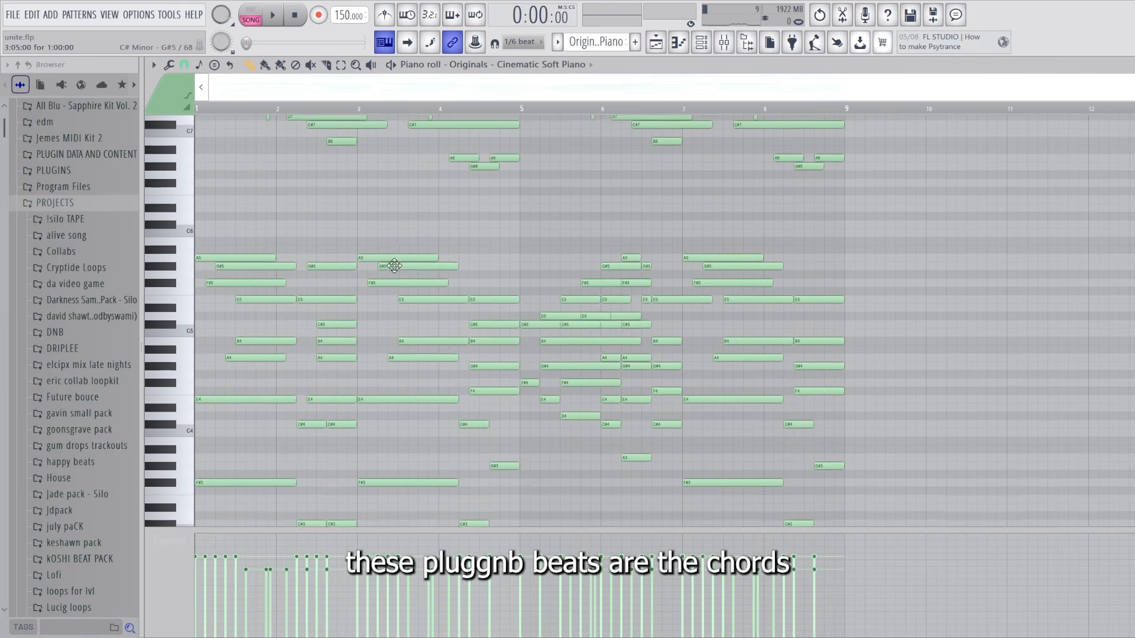
{"action": "scroll", "coordinate": [397, 231], "scroll_direction": "up", "scroll_amount": 7}
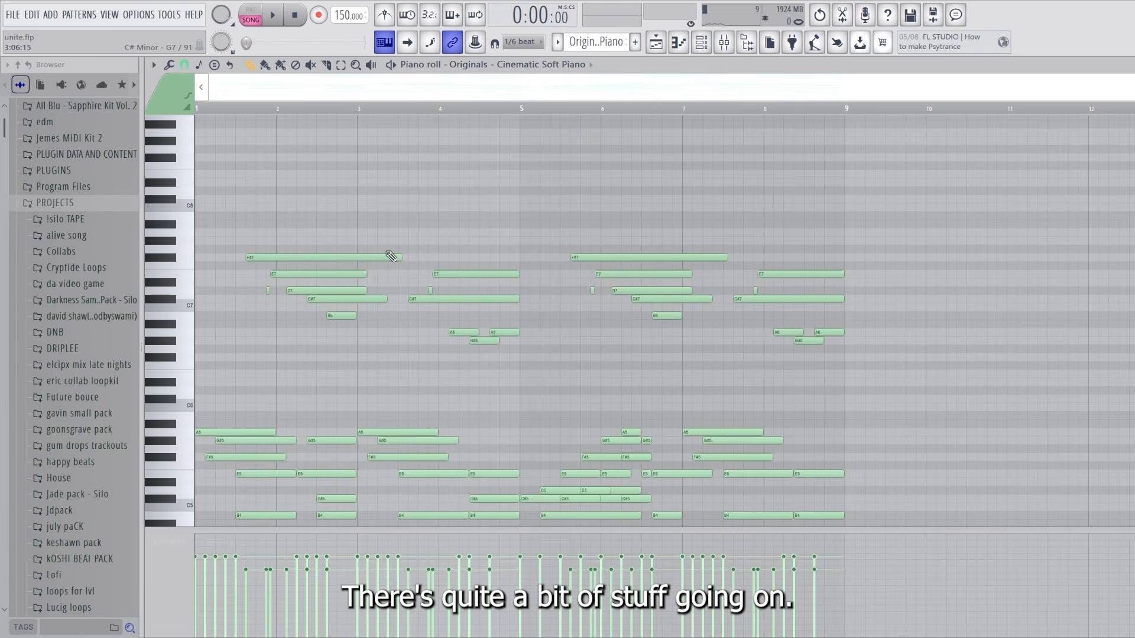
{"action": "scroll", "coordinate": [393, 260], "scroll_direction": "down", "scroll_amount": 11}
{"action": "scroll", "coordinate": [388, 300], "scroll_direction": "down", "scroll_amount": 2}
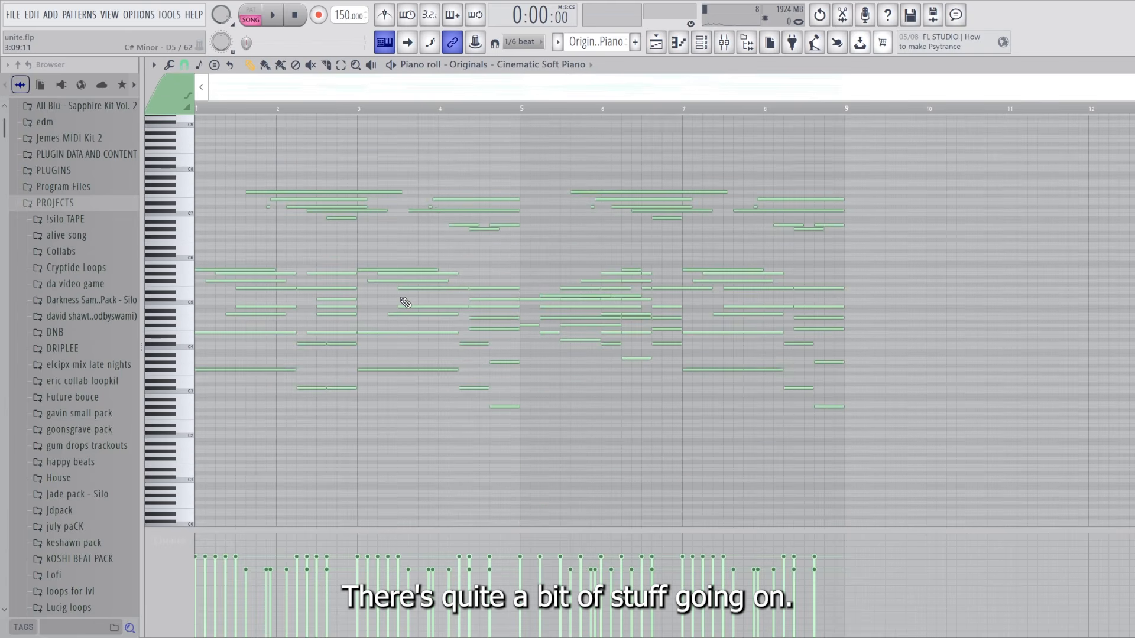
{"action": "scroll", "coordinate": [395, 284], "scroll_direction": "up", "scroll_amount": 2}
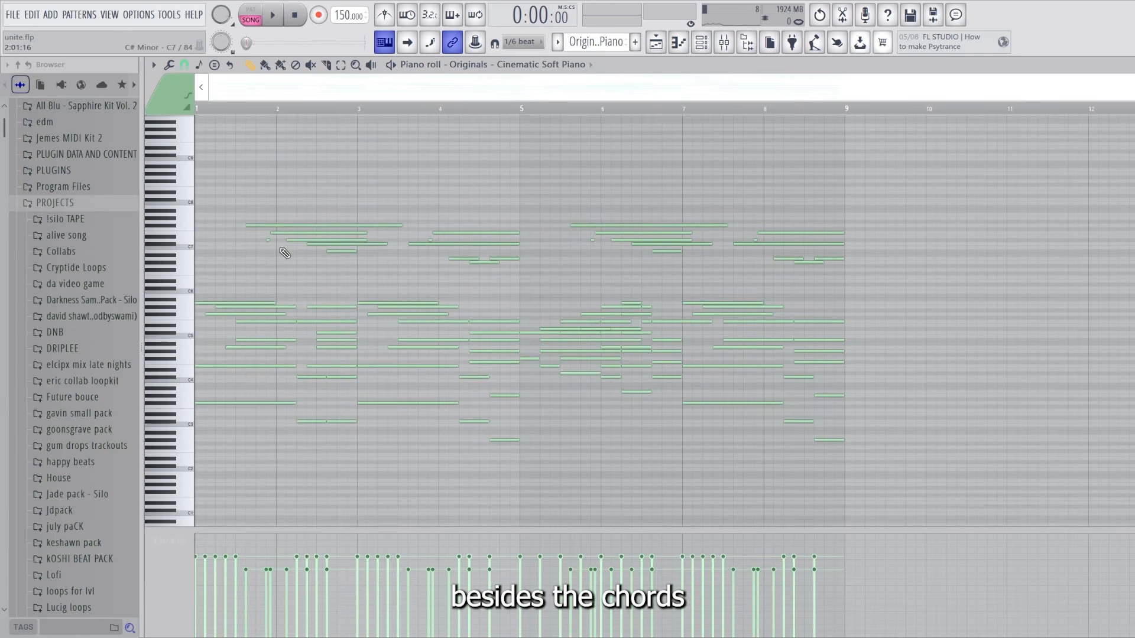
Highlight groups of the upper melody notes and the staggered chord notes in the first bars
{"action": "left_click_drag", "start_coordinate": [245, 273], "coordinate": [610, 184]}
{"action": "left_click_drag", "start_coordinate": [255, 357], "coordinate": [205, 265]}
{"action": "left_click_drag", "start_coordinate": [337, 353], "coordinate": [283, 273]}
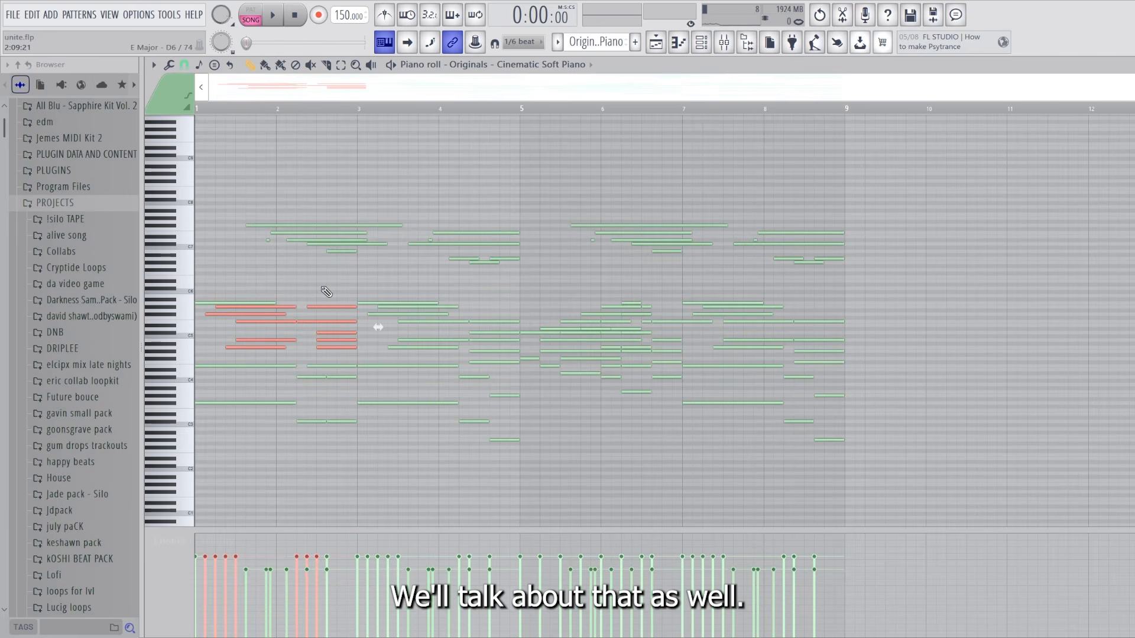
Create a new empty pattern and open the Originals - Cinematic Soft Piano channel in its piano roll
{"action": "key", "text": "Escape"}
{"action": "left_click", "coordinate": [702, 43]}
{"action": "scroll", "coordinate": [603, 45], "scroll_direction": "down", "scroll_amount": 10}
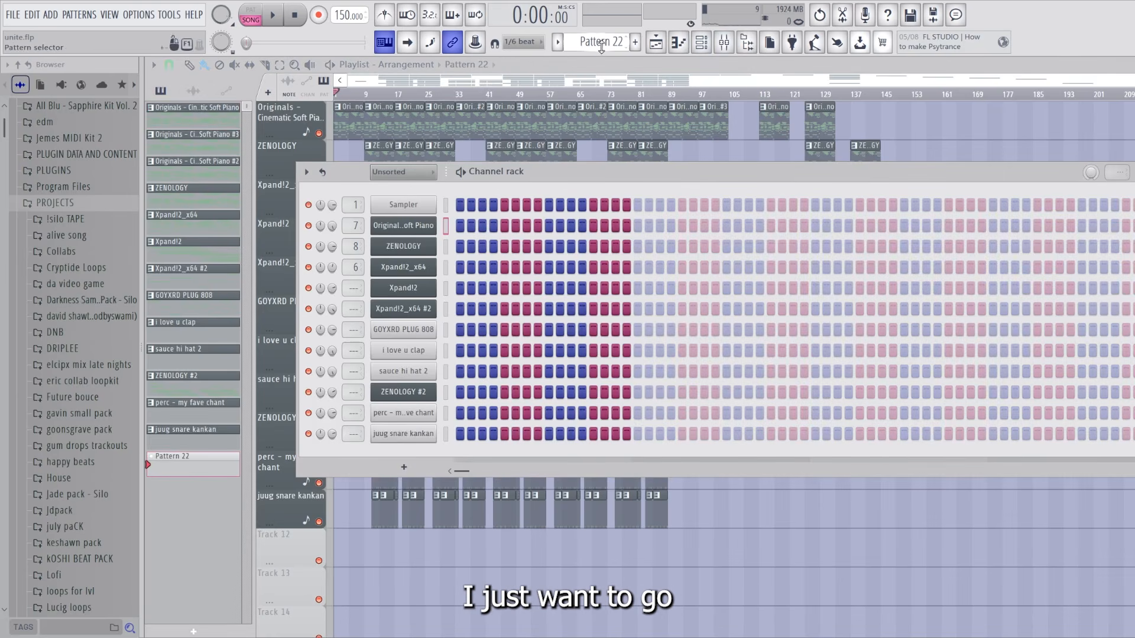
{"action": "key", "text": "F7"}
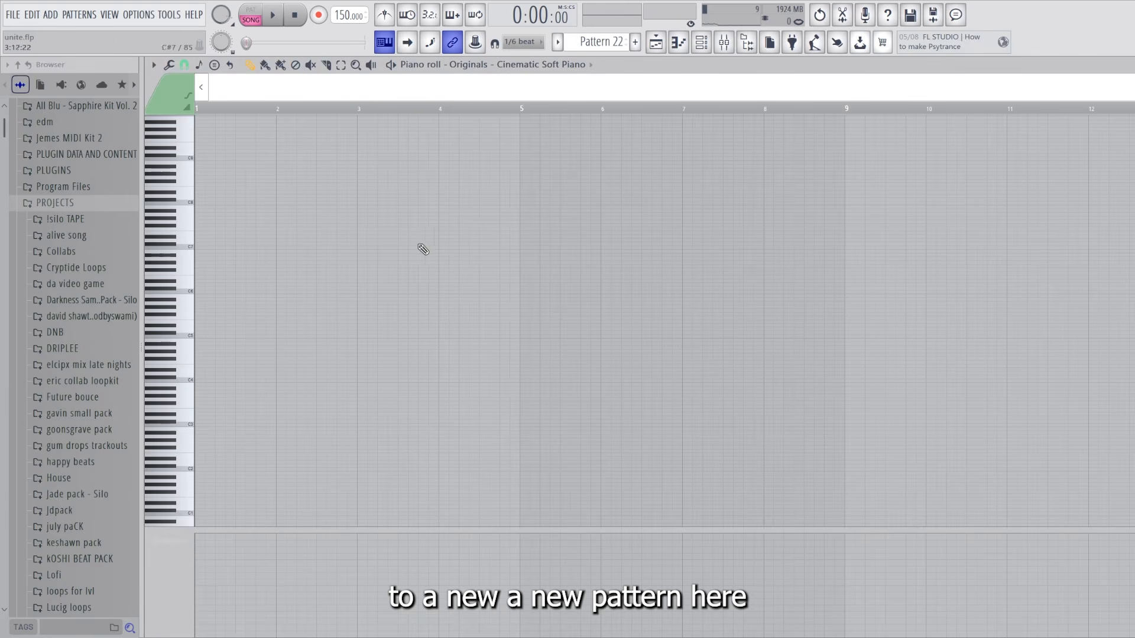
Draw a two-bar A4 note at bar 1, add its fifth, E5, at the same length, and play the pair
{"action": "scroll", "coordinate": [206, 338], "scroll_direction": "up", "scroll_amount": 5}
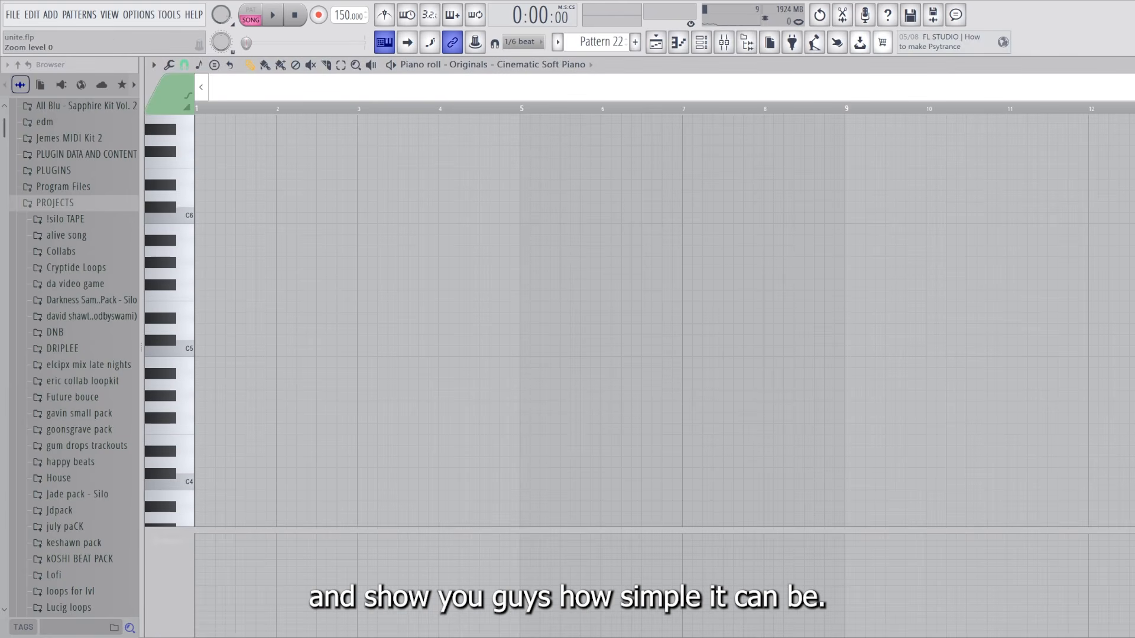
{"action": "scroll", "coordinate": [202, 329], "scroll_direction": "down", "scroll_amount": 1}
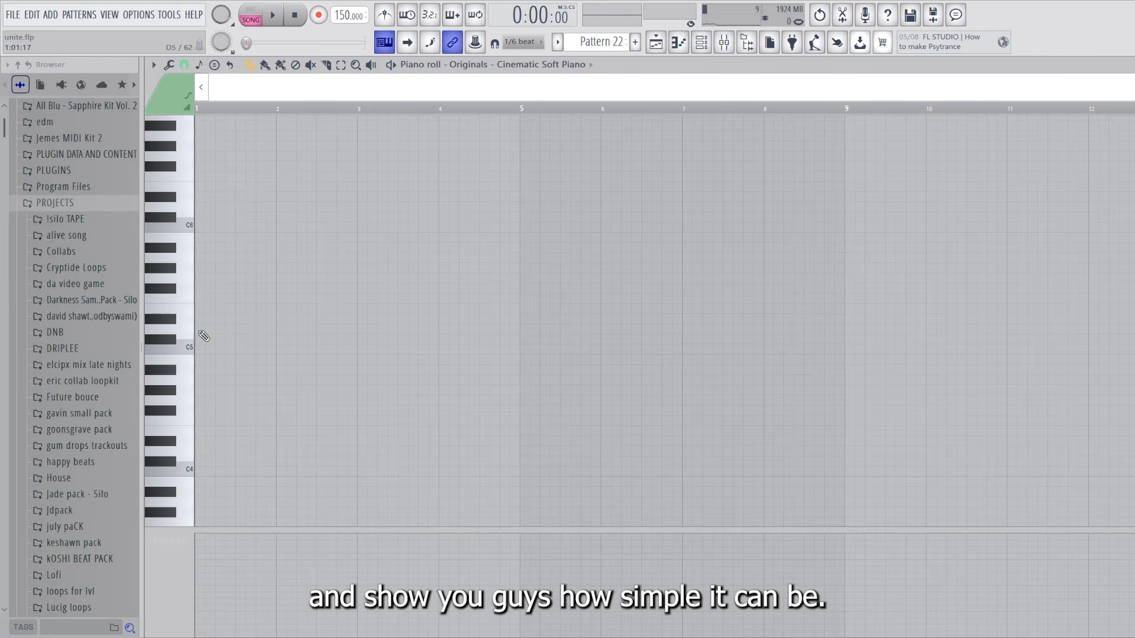
{"action": "left_click", "coordinate": [201, 380]}
{"action": "left_click_drag", "start_coordinate": [204, 381], "coordinate": [357, 388]}
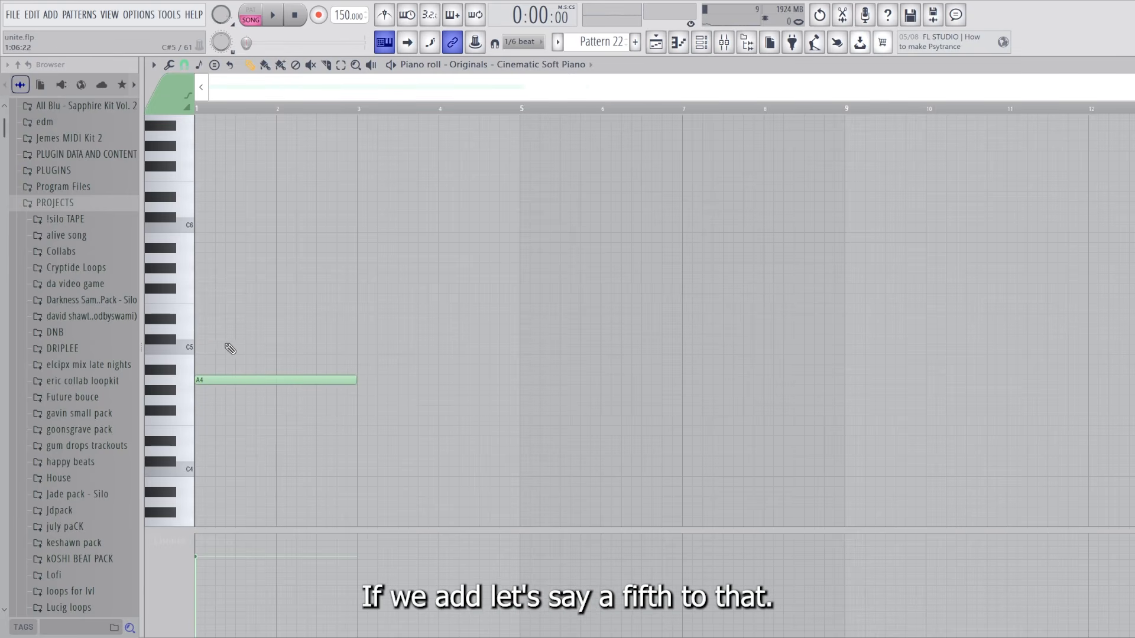
{"action": "left_click", "coordinate": [206, 309]}
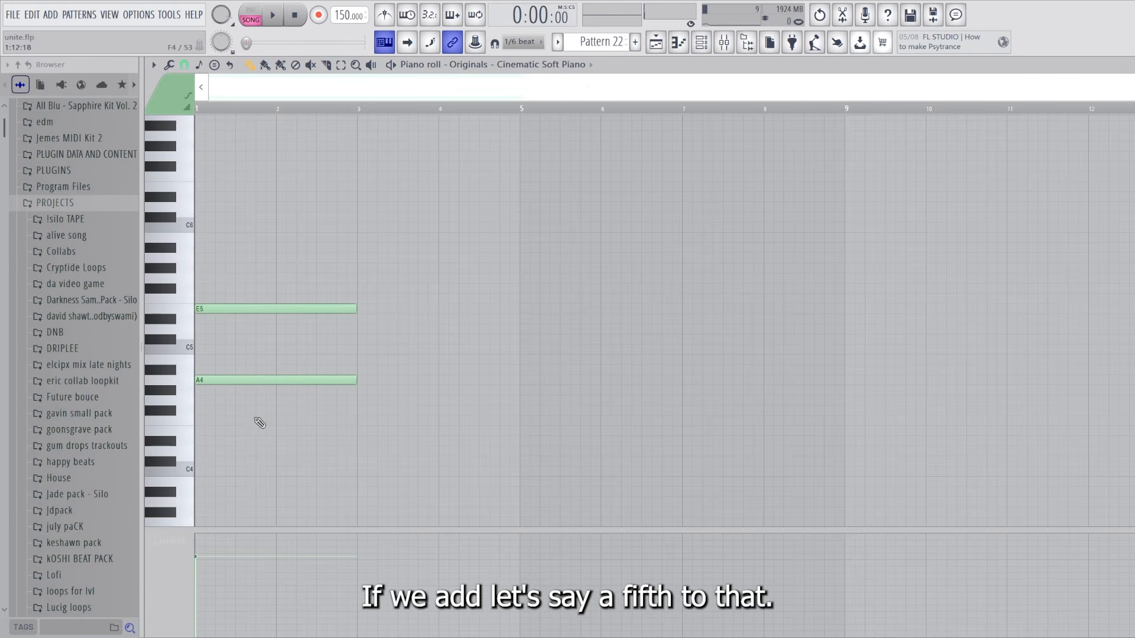
{"action": "key", "text": "space"}
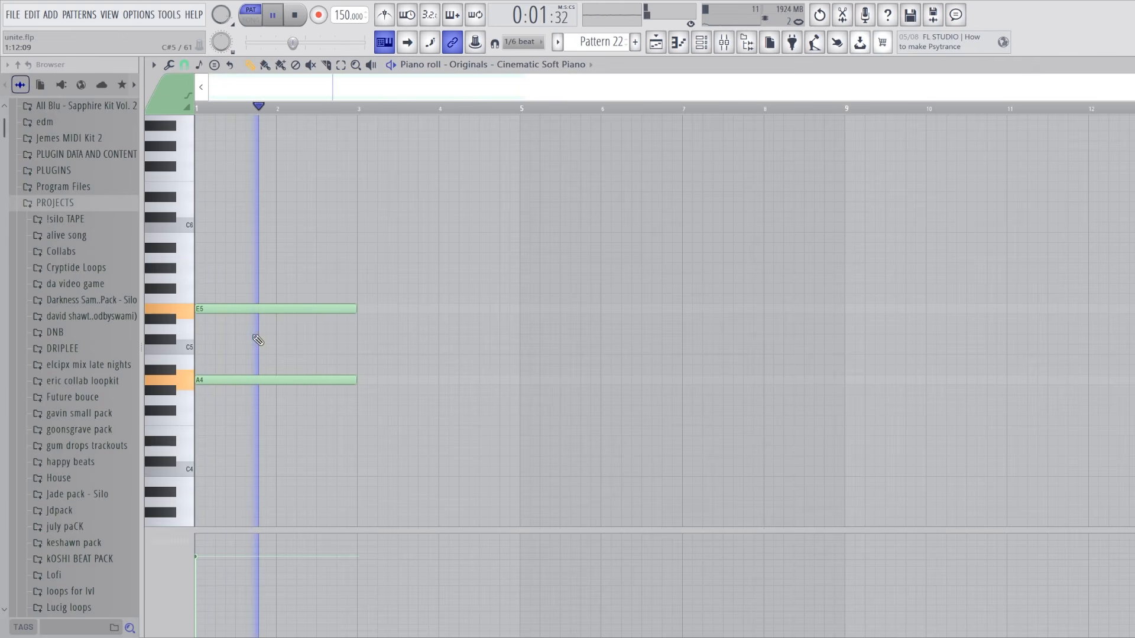
{"action": "key", "text": "space"}
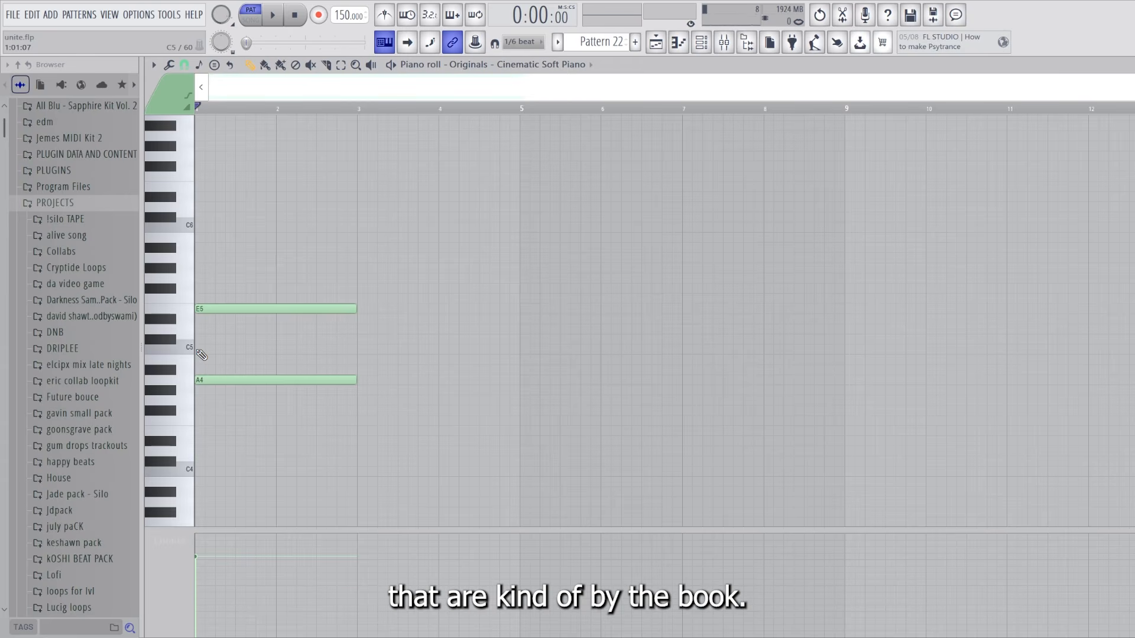
Build a stacked minor chord by adding two-bar C5, G5 and B5 notes at the start of bar 1
{"action": "left_click", "coordinate": [217, 349]}
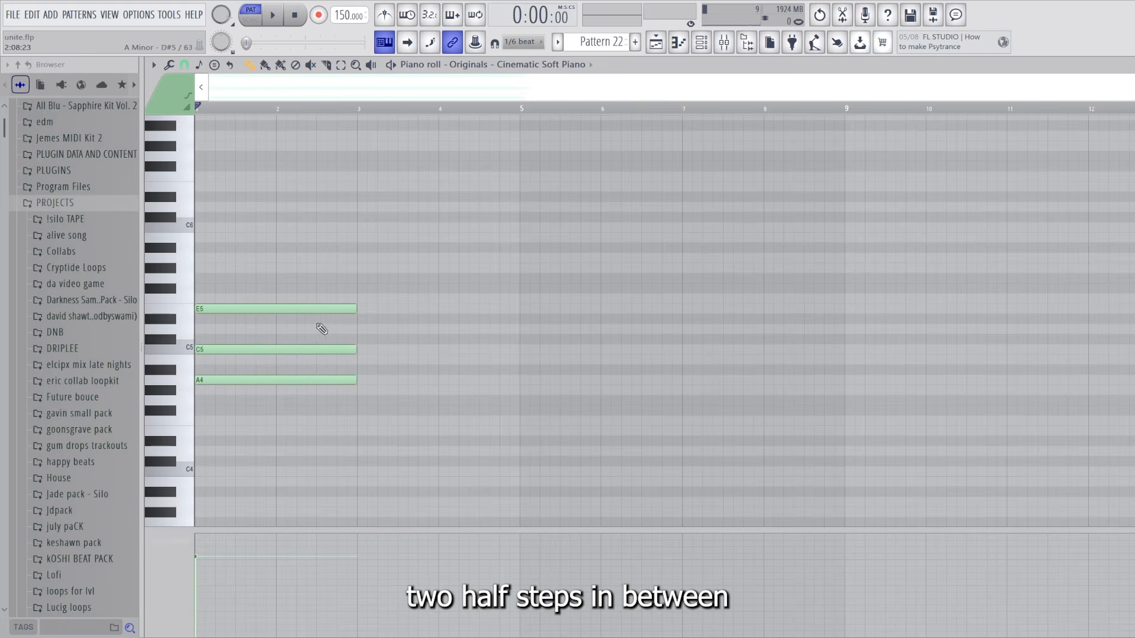
{"action": "left_click", "coordinate": [219, 279]}
{"action": "left_click_drag", "start_coordinate": [230, 228], "coordinate": [174, 228]}
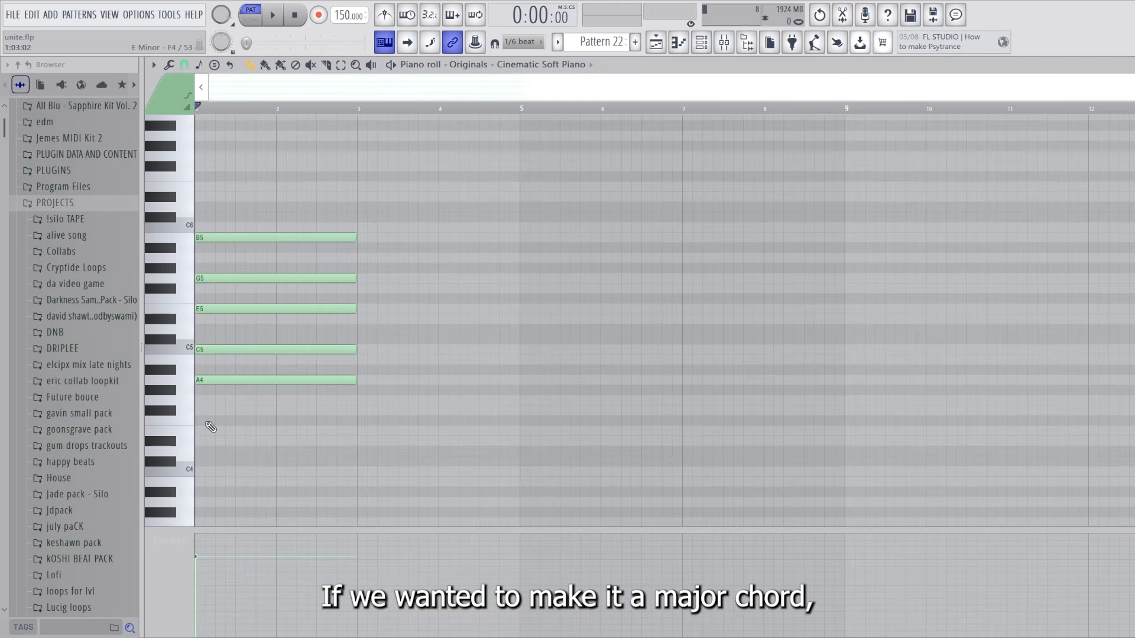
Replace the A4 root with a D6 on top to audition a major chord, then restore A4 and play it again
{"action": "right_click", "coordinate": [218, 379]}
{"action": "left_click", "coordinate": [200, 207]}
{"action": "key", "text": "space"}
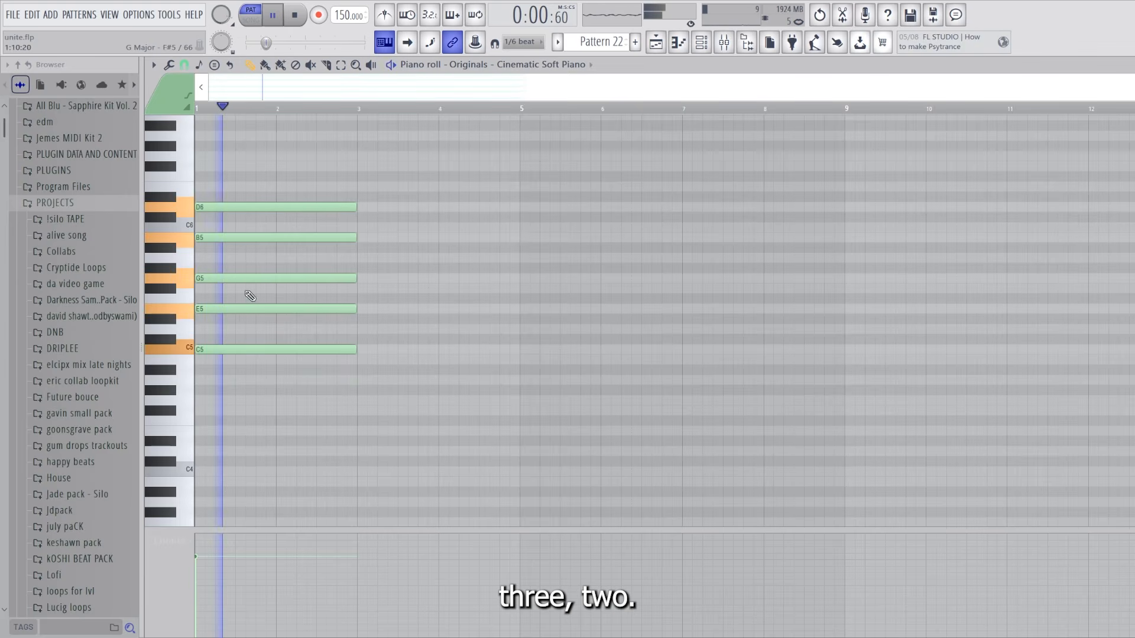
{"action": "left_click_drag", "start_coordinate": [199, 365], "coordinate": [200, 380]}
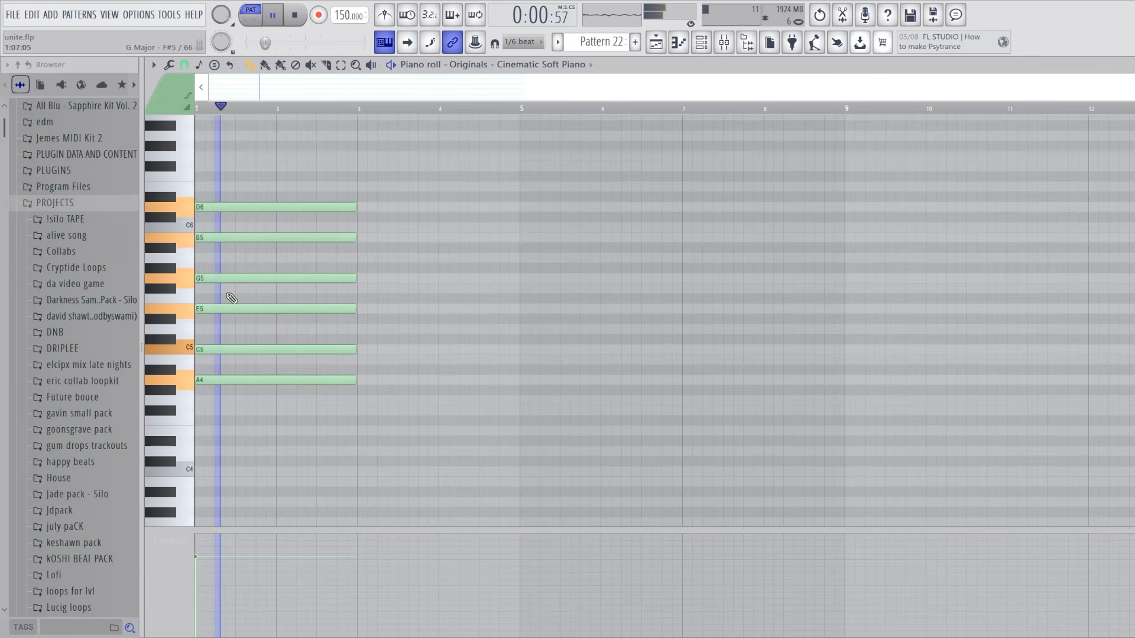
{"action": "key", "text": "space"}
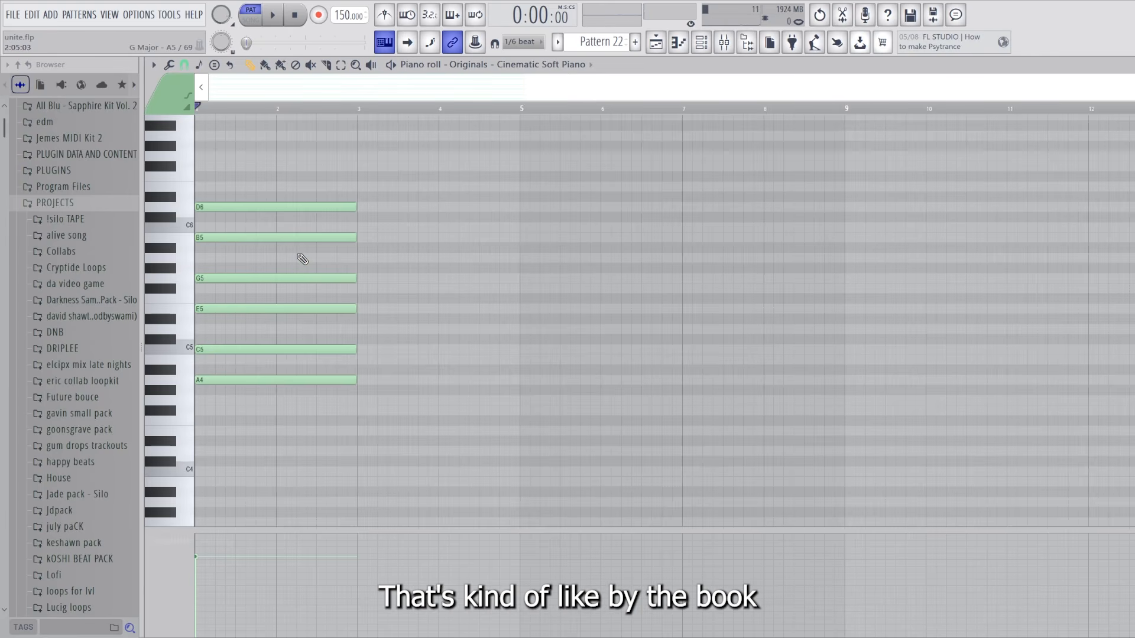
Delete the D6, B5, G5, E5 and C5 notes, keeping only A4
{"action": "right_click", "coordinate": [262, 207]}
{"action": "right_click", "coordinate": [269, 238]}
{"action": "right_click", "coordinate": [275, 278]}
{"action": "right_click", "coordinate": [283, 309]}
{"action": "right_click", "coordinate": [276, 349]}
Add two-bar notes around A4: F5 at bar 1, B4 and E5 one beat in, and C5 slightly after them
{"action": "left_click_drag", "start_coordinate": [208, 360], "coordinate": [218, 360]}
{"action": "left_click", "coordinate": [222, 349]}
{"action": "left_click", "coordinate": [201, 299]}
{"action": "left_click", "coordinate": [223, 308]}
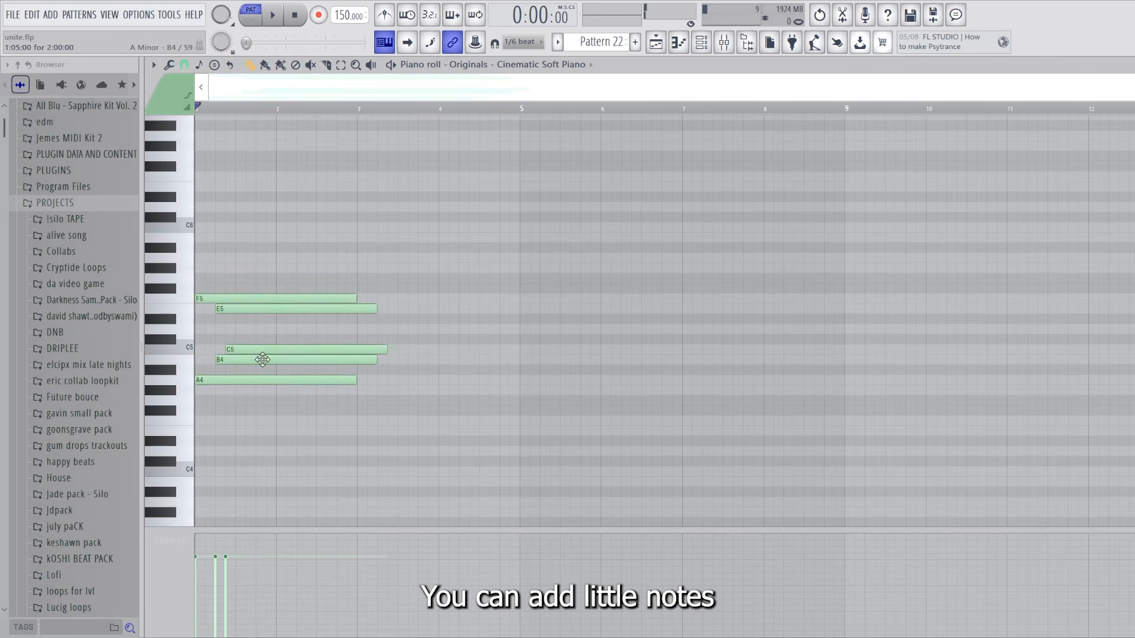
Add a D5 note on the last beat of bar 1 and move B4 and E5 up one octave to invert the chord
{"action": "left_click", "coordinate": [257, 329]}
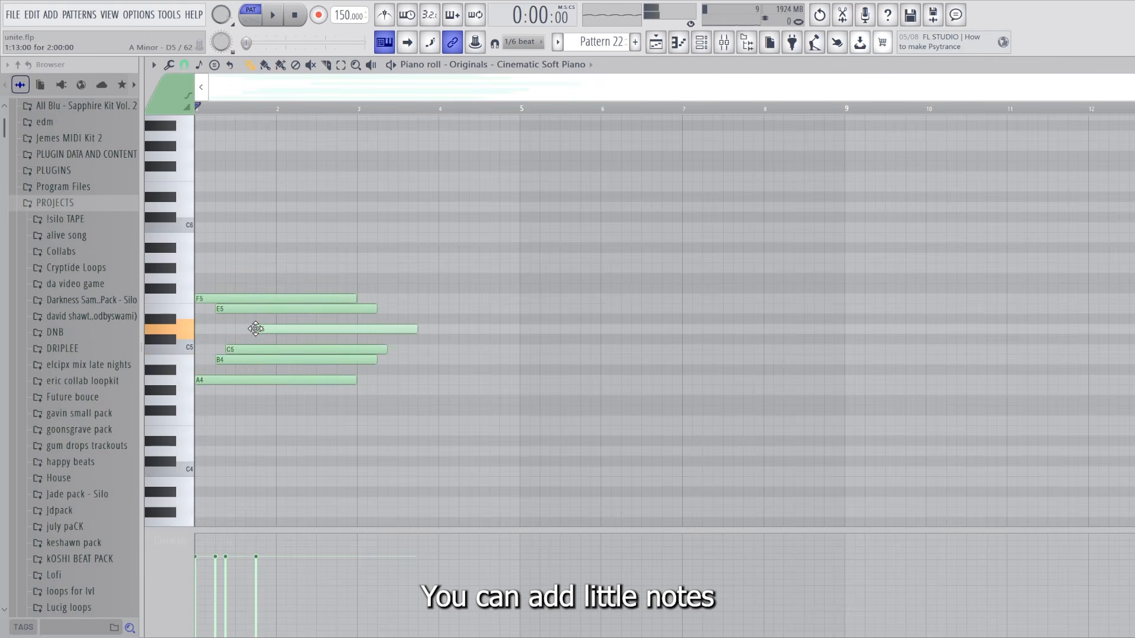
{"action": "left_click", "coordinate": [247, 360], "text": "ctrl"}
{"action": "key", "text": "ctrl+Up"}
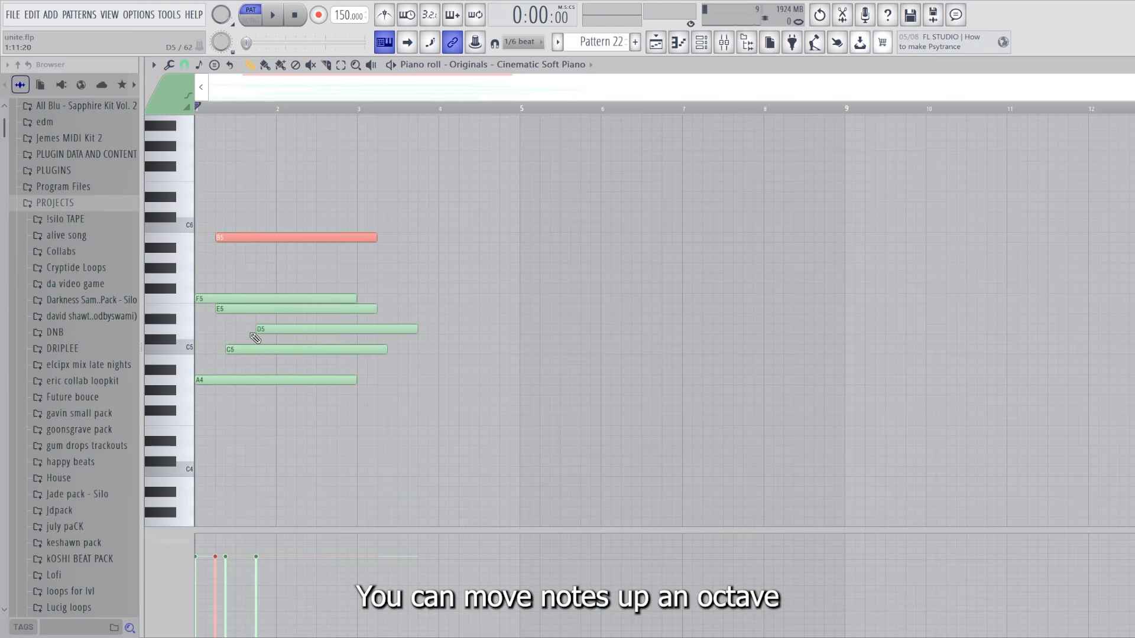
{"action": "left_click", "coordinate": [235, 305], "text": "ctrl"}
{"action": "key", "text": "ctrl+Up"}
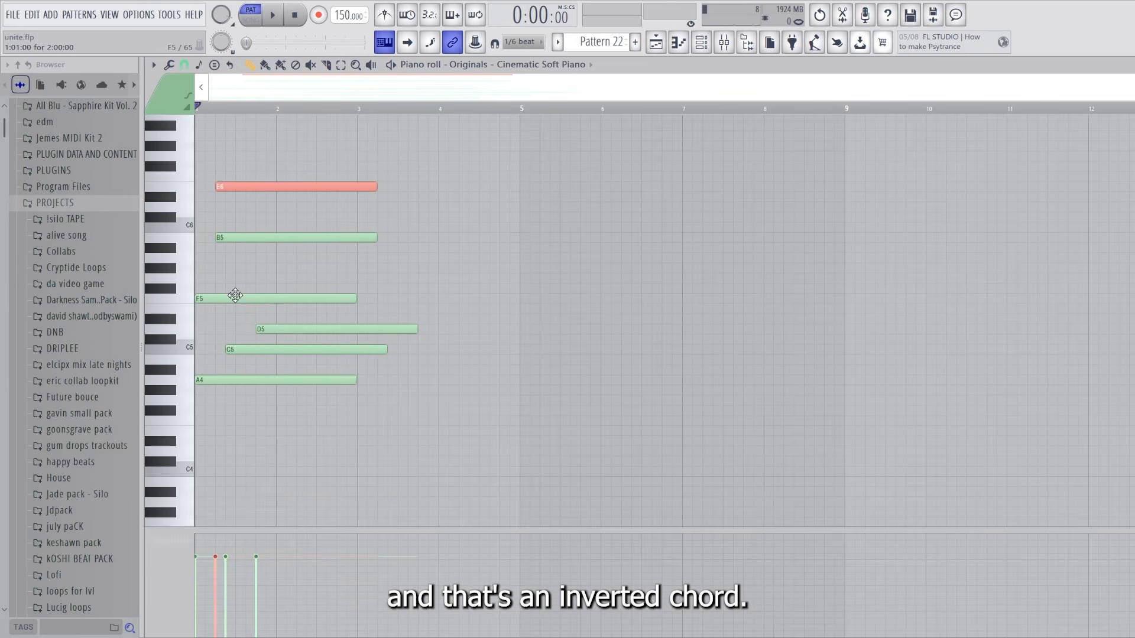
Play the inverted chord and add a two-bar E5 note on the second beat of bar 2
{"action": "key", "text": "space"}
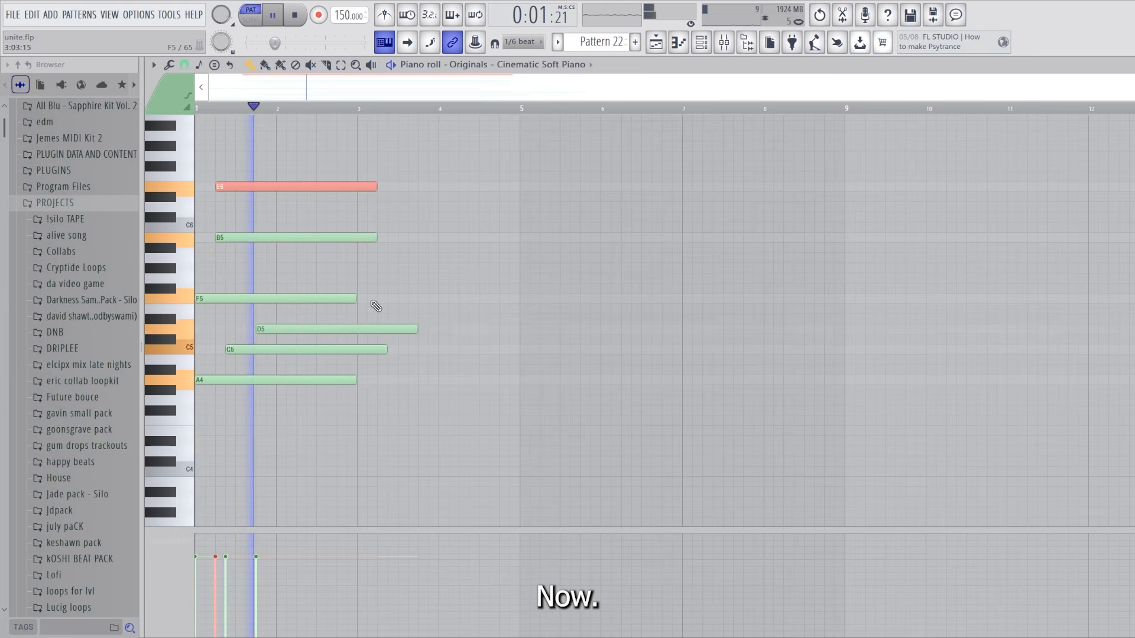
{"action": "key", "text": "space"}
{"action": "left_click_drag", "start_coordinate": [300, 288], "coordinate": [299, 308]}
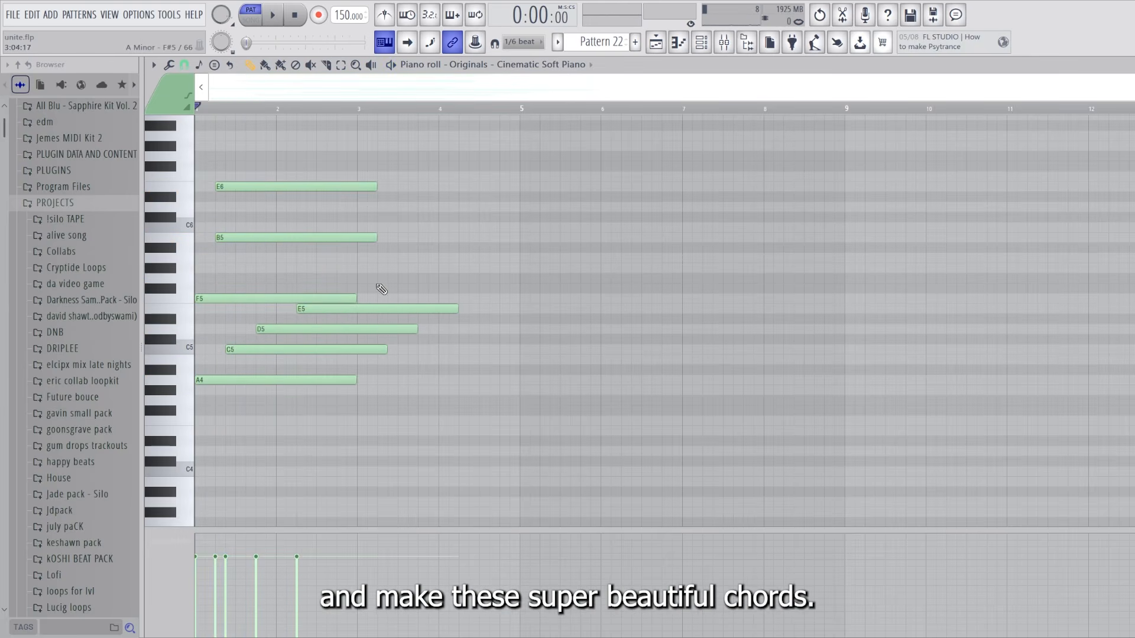
Add staggered low notes F4, D4, A#3 and G3, one on each beat of bar 1, and play the chord
{"action": "left_click", "coordinate": [211, 421]}
{"action": "left_click_drag", "start_coordinate": [210, 451], "coordinate": [231, 451]}
{"action": "left_click", "coordinate": [236, 492]}
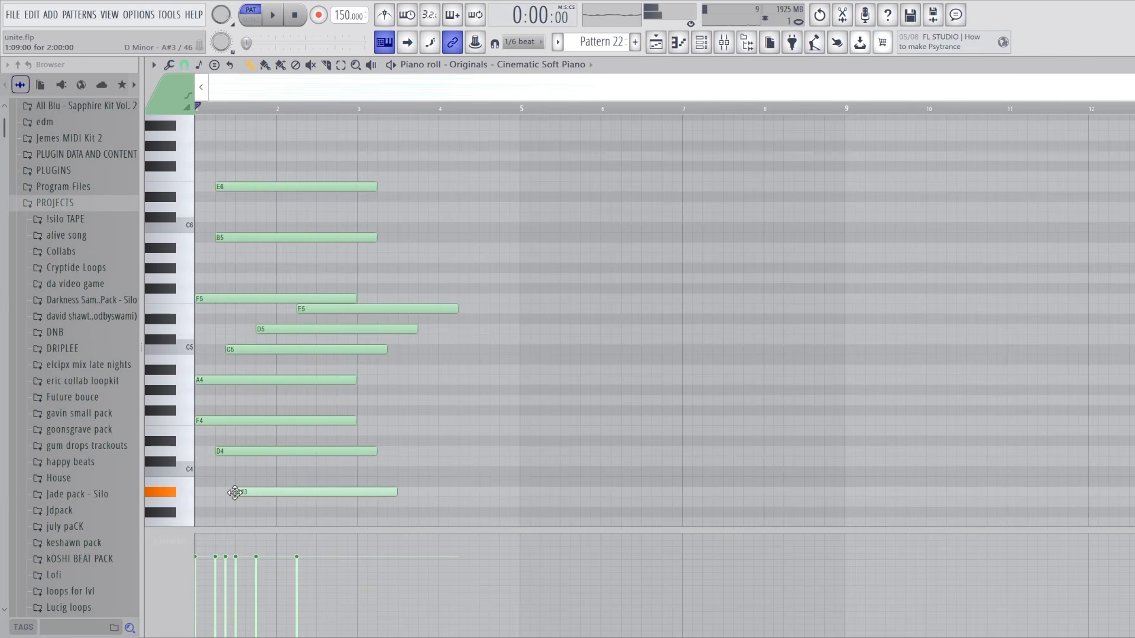
{"action": "left_click", "coordinate": [255, 521]}
{"action": "key", "text": "space"}
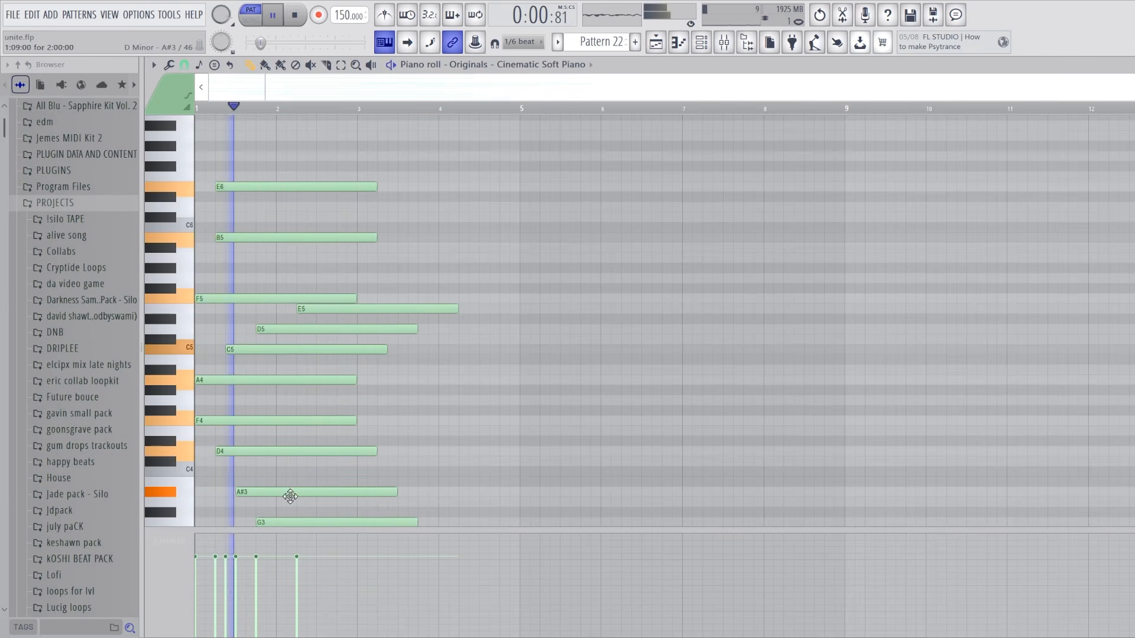
{"action": "key", "text": "space"}
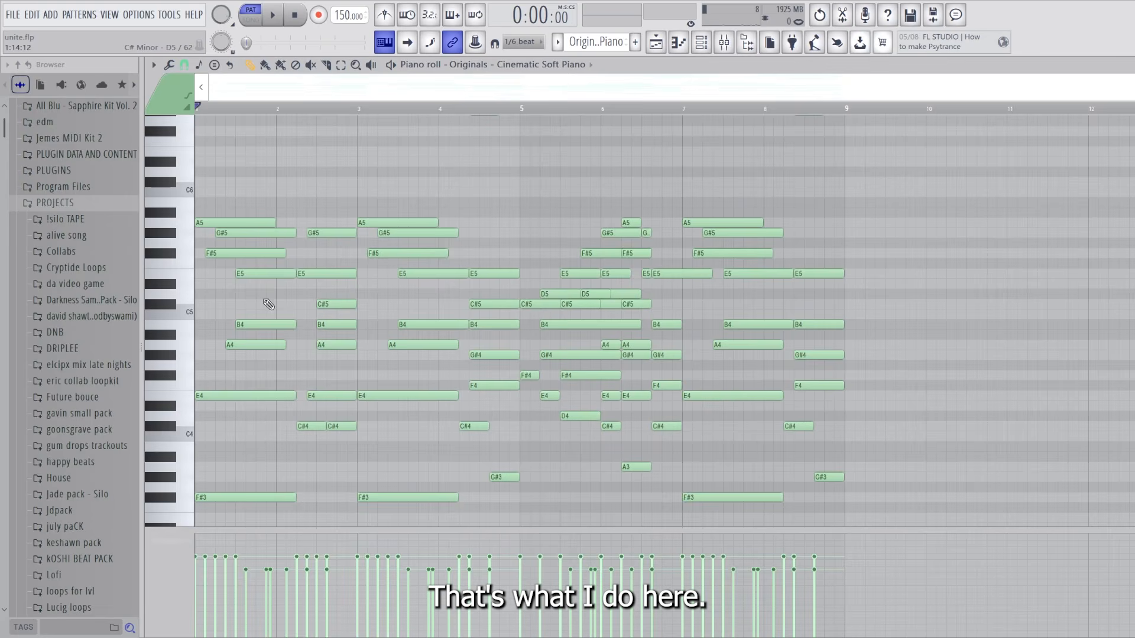
Examine and play the broken-up chord notes in the Originals - Cinematic Soft Piano pattern
{"action": "scroll", "coordinate": [225, 231], "scroll_direction": "down", "scroll_amount": 1}
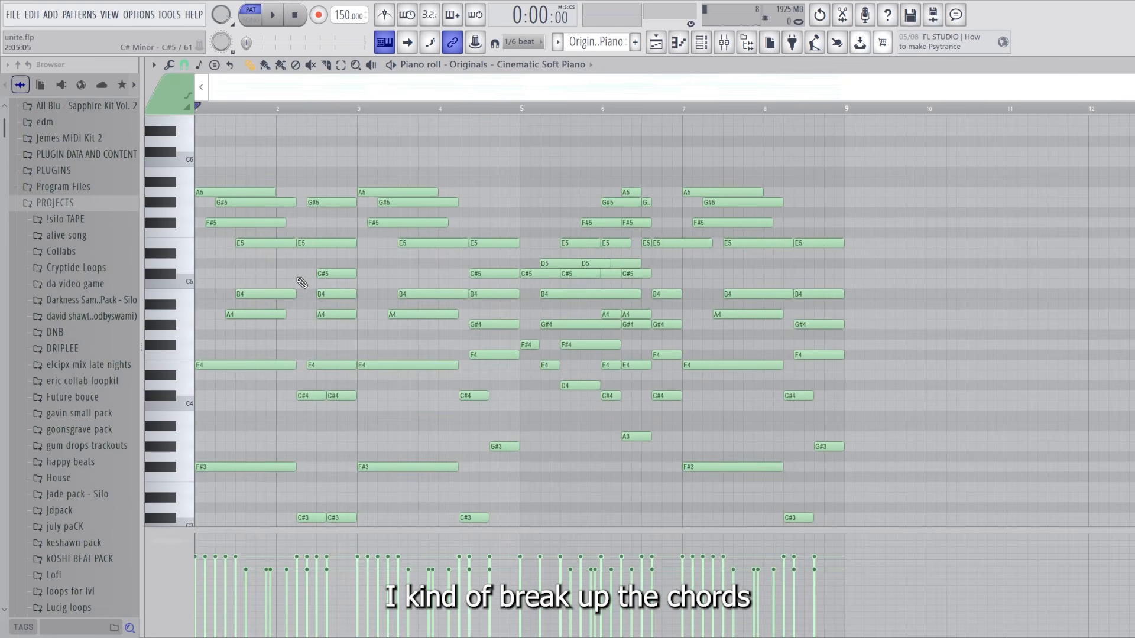
{"action": "scroll", "coordinate": [290, 284], "scroll_direction": "down", "scroll_amount": 2}
{"action": "scroll", "coordinate": [268, 291], "scroll_direction": "up", "scroll_amount": 1}
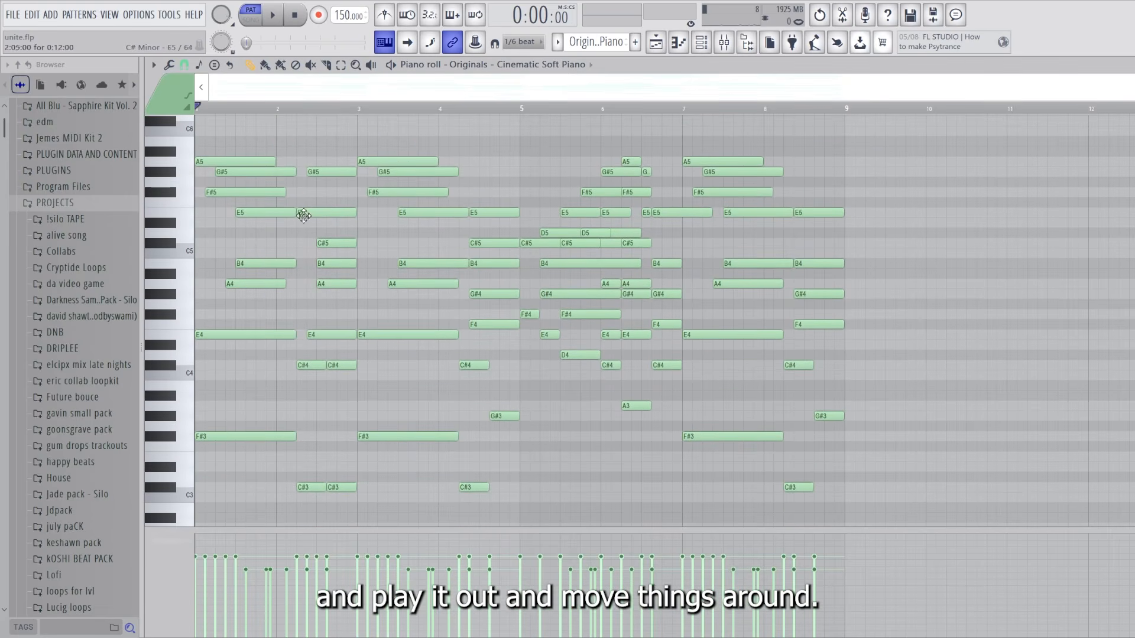
{"action": "key", "text": "space"}
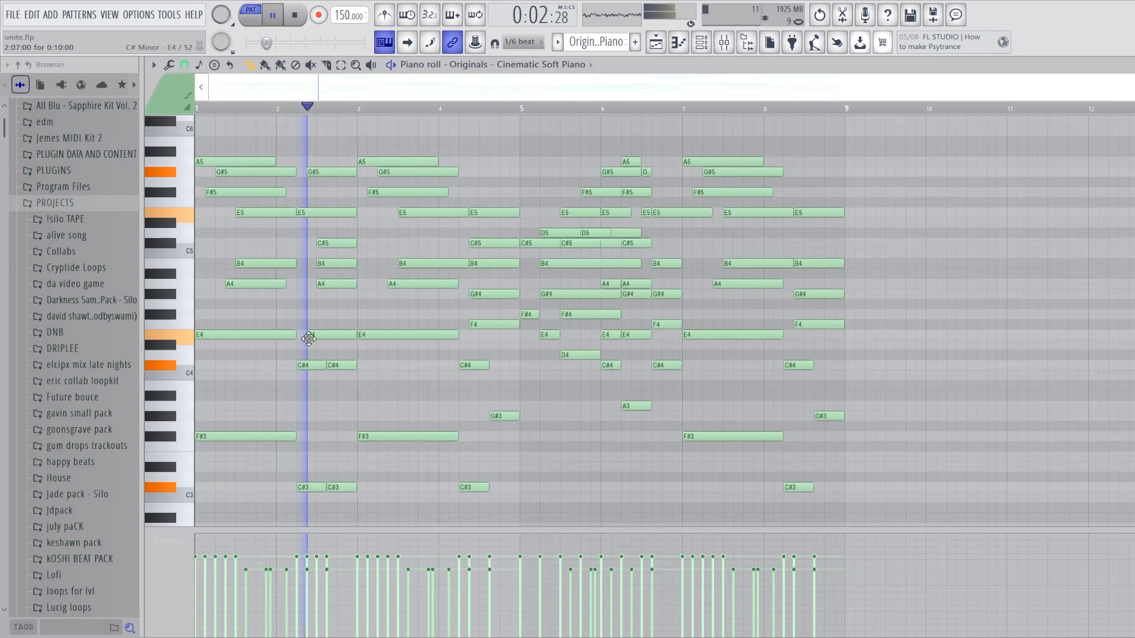
{"action": "key", "text": "space"}
Delete all the high melody notes from G#6 to F#7 and play the chords on their own
{"action": "scroll", "coordinate": [312, 341], "scroll_direction": "up", "scroll_amount": 8}
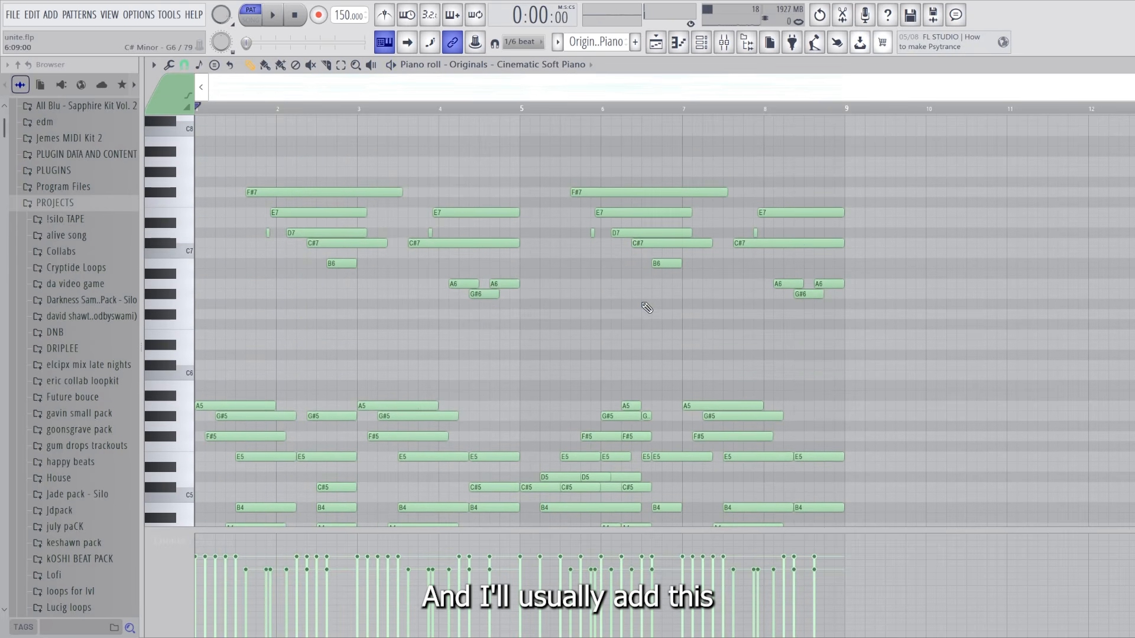
{"action": "left_click_drag", "start_coordinate": [881, 325], "coordinate": [216, 157]}
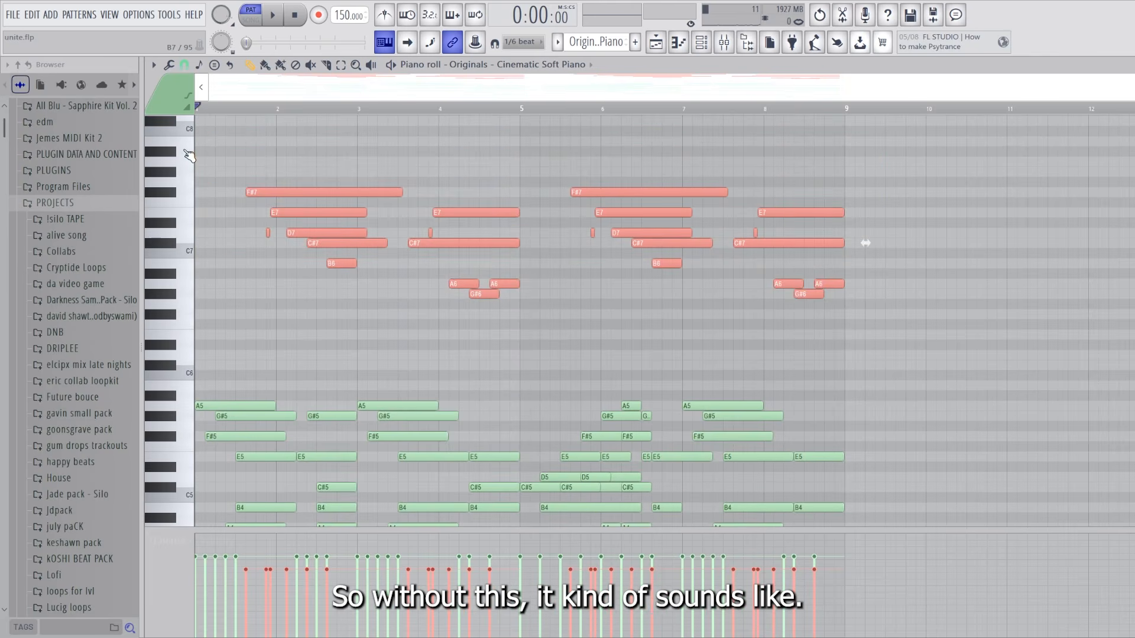
{"action": "key", "text": "Delete"}
{"action": "scroll", "coordinate": [387, 243], "scroll_direction": "down", "scroll_amount": 5}
{"action": "key", "text": "space"}
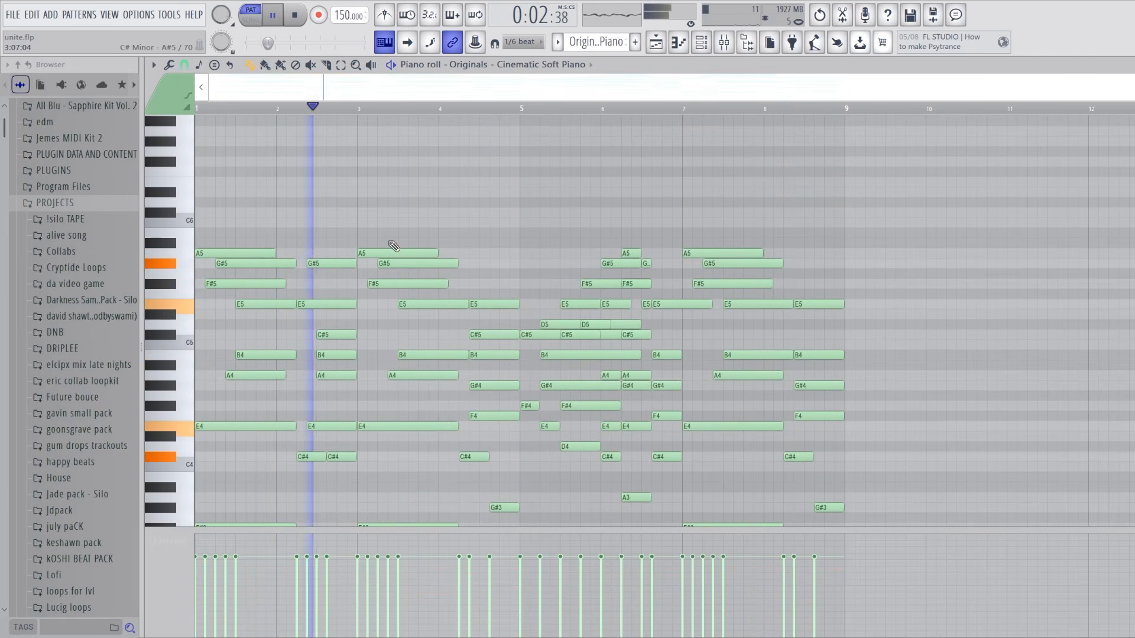
{"action": "scroll", "coordinate": [507, 240], "scroll_direction": "down", "scroll_amount": 3}
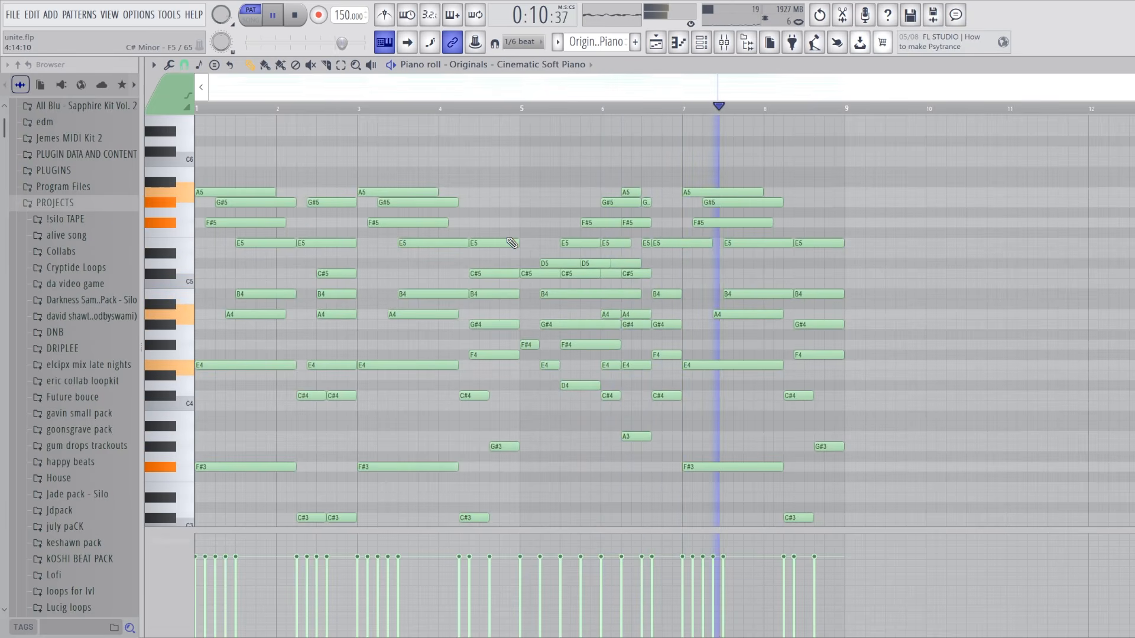
{"action": "key", "text": "space"}
Restore the deleted high melody notes and play the full pattern for comparison
{"action": "key", "text": "ctrl+v"}
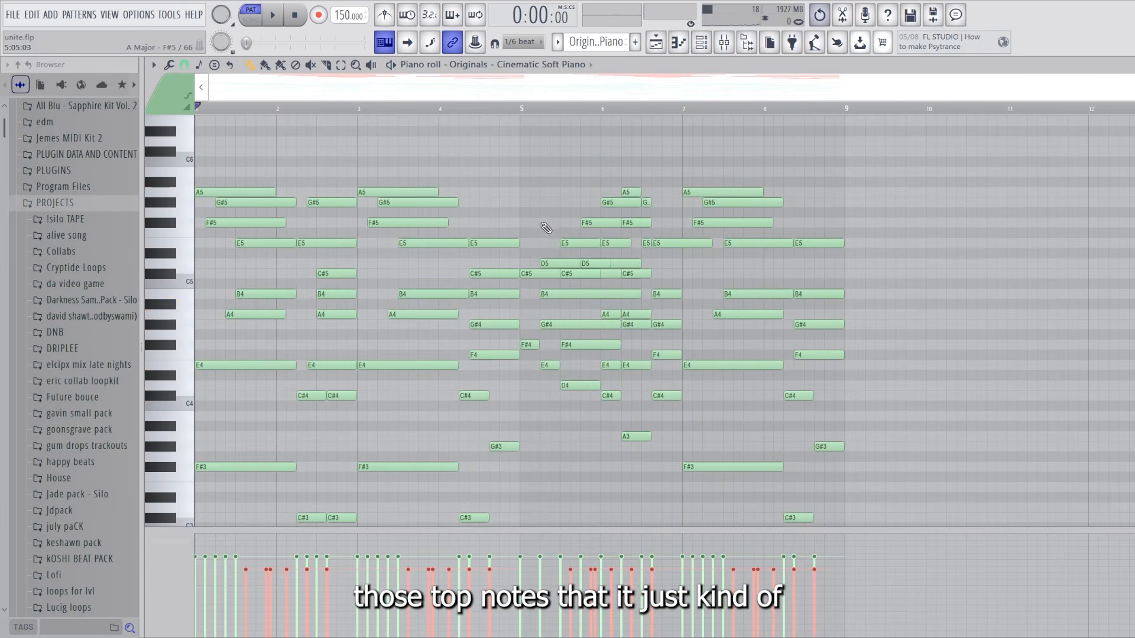
{"action": "scroll", "coordinate": [543, 223], "scroll_direction": "up", "scroll_amount": 4}
{"action": "scroll", "coordinate": [542, 211], "scroll_direction": "up", "scroll_amount": 2}
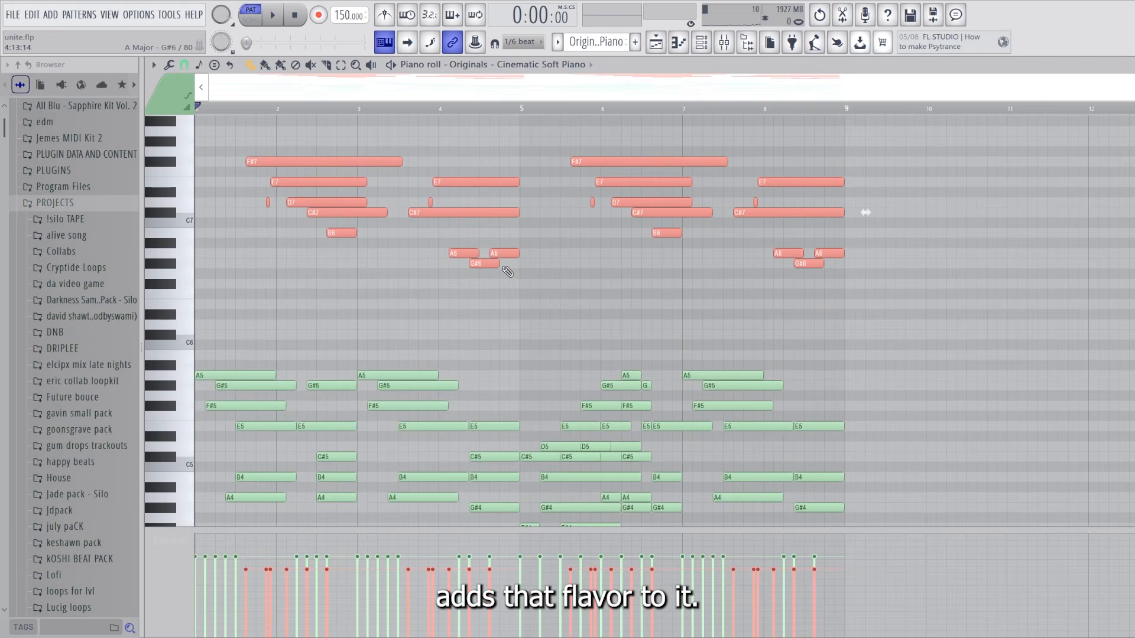
{"action": "key", "text": "space"}
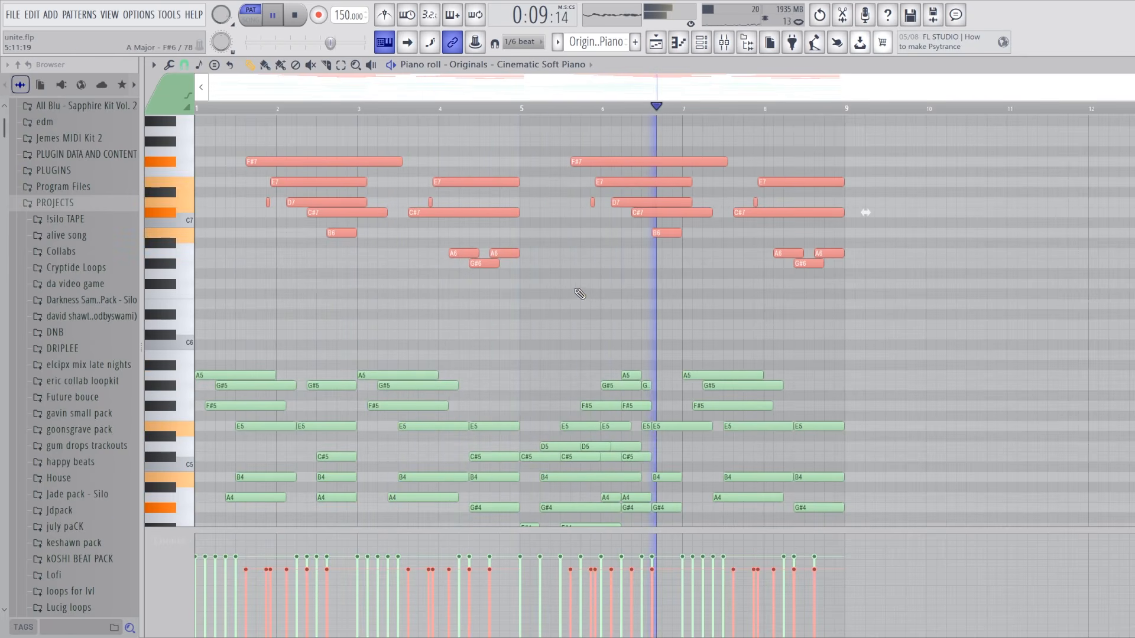
{"action": "key", "text": "space"}
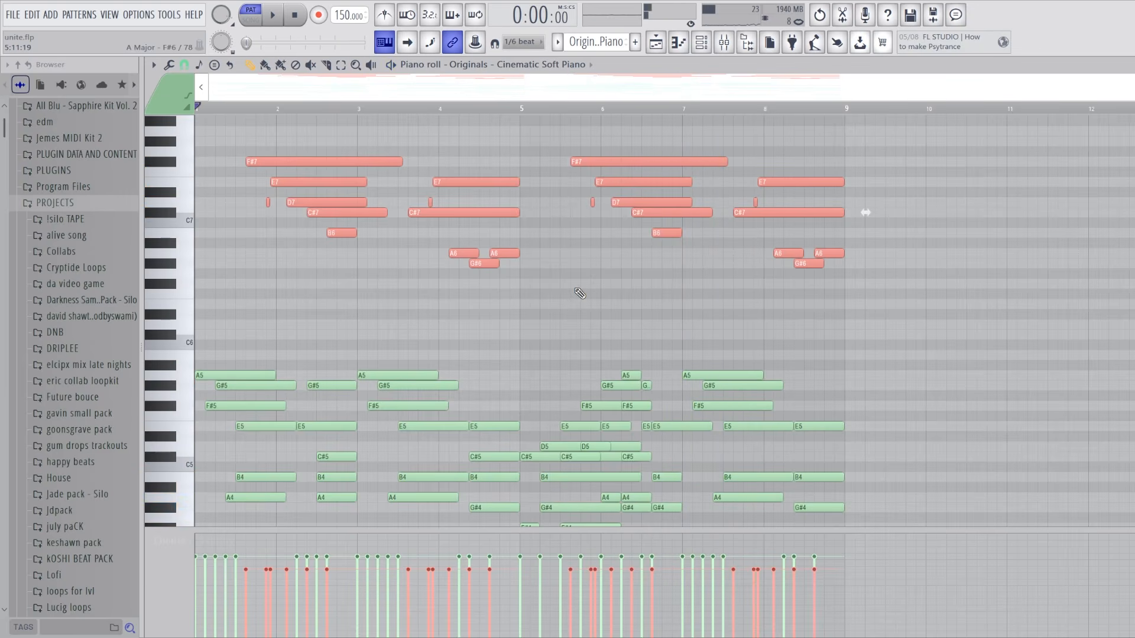
Play the opening of the pattern, deselect the melody notes and examine the chord notes
{"action": "scroll", "coordinate": [467, 335], "scroll_direction": "down", "scroll_amount": 3}
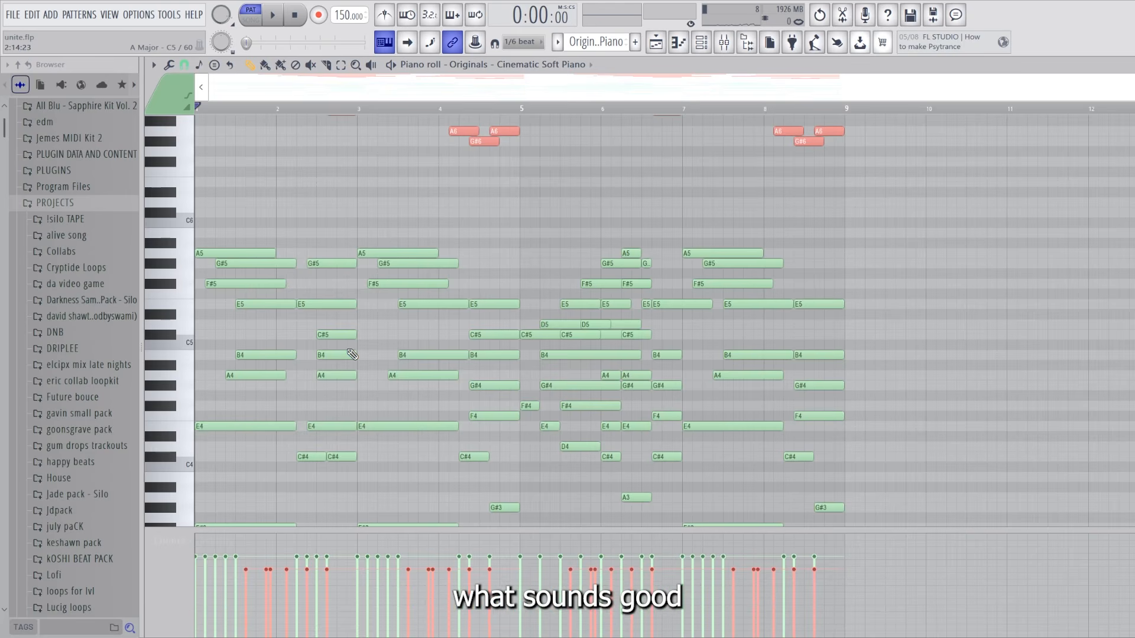
{"action": "key", "text": "space"}
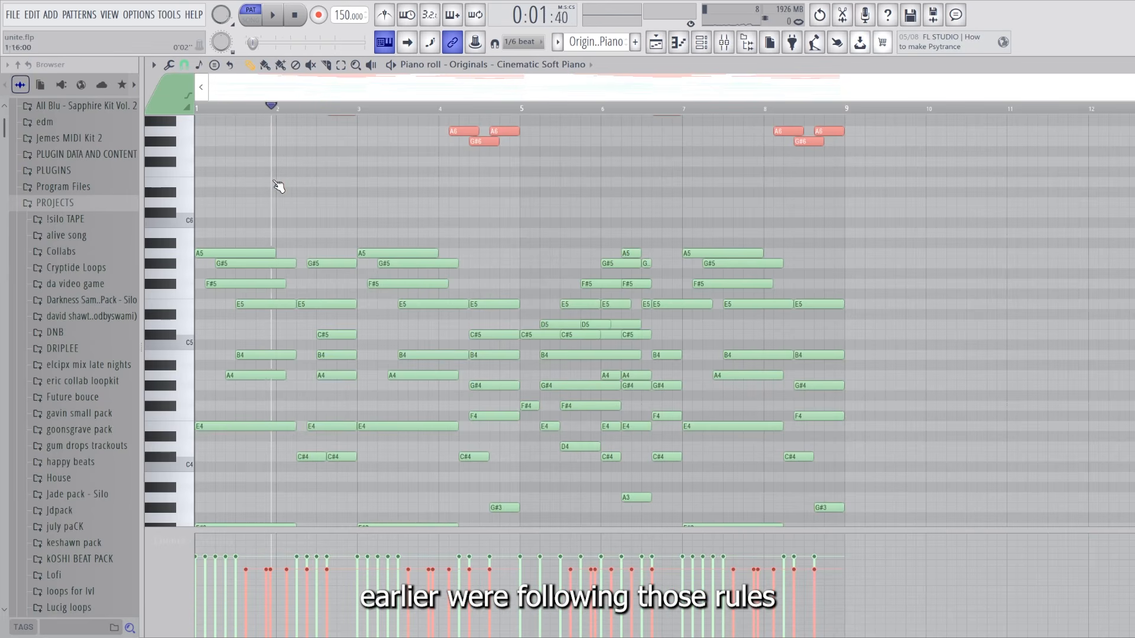
{"action": "key", "text": "space"}
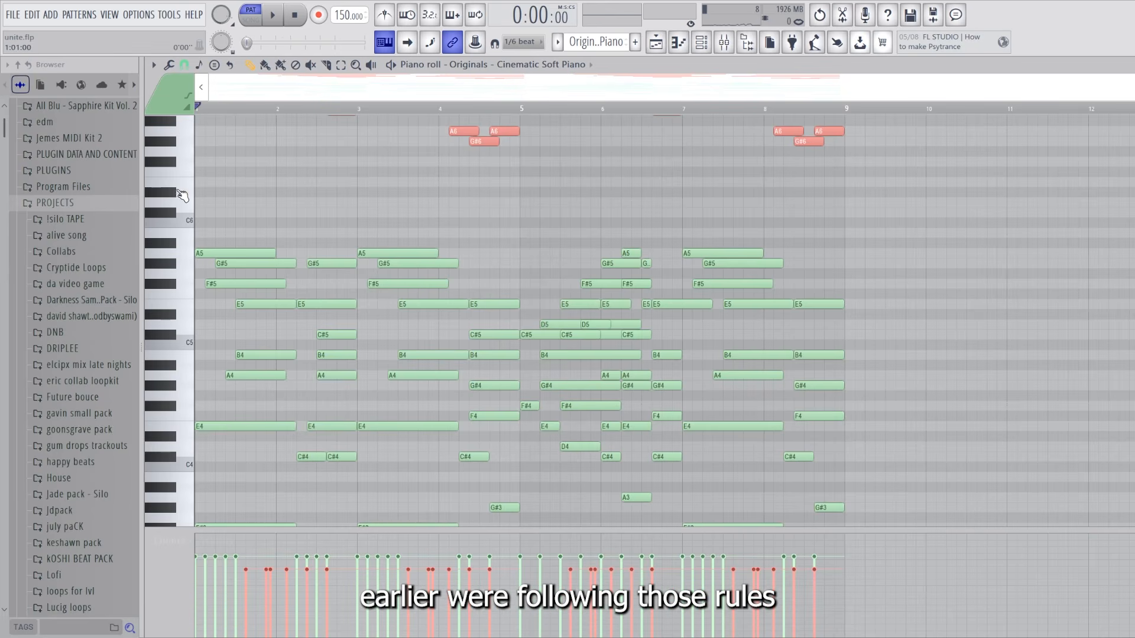
{"action": "left_click", "coordinate": [329, 357]}
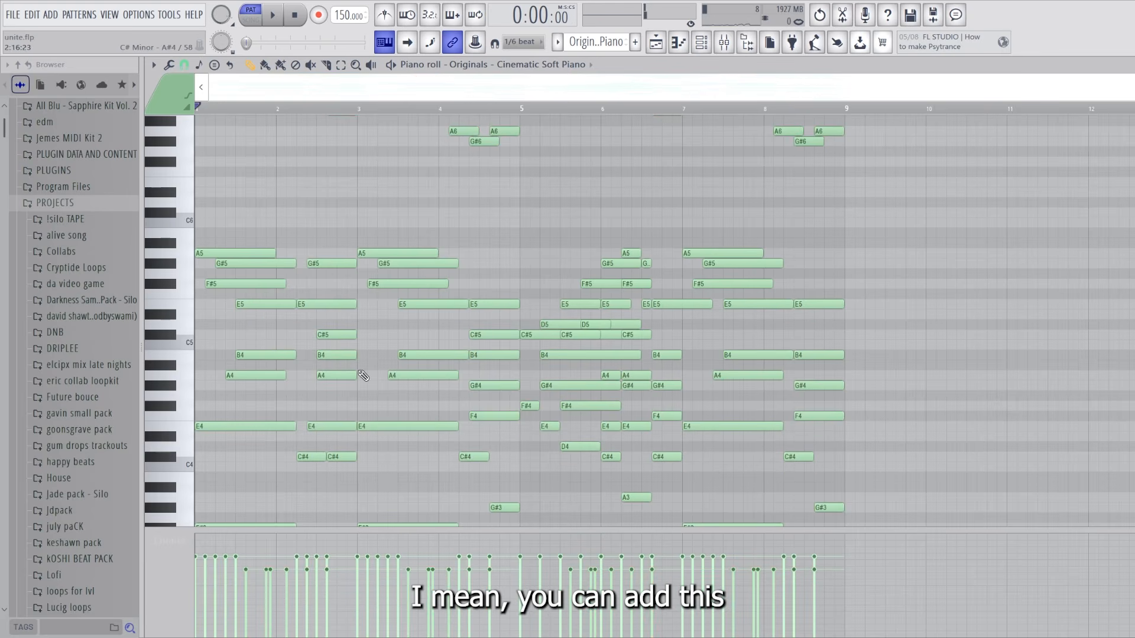
{"action": "scroll", "coordinate": [340, 392], "scroll_direction": "down", "scroll_amount": 3}
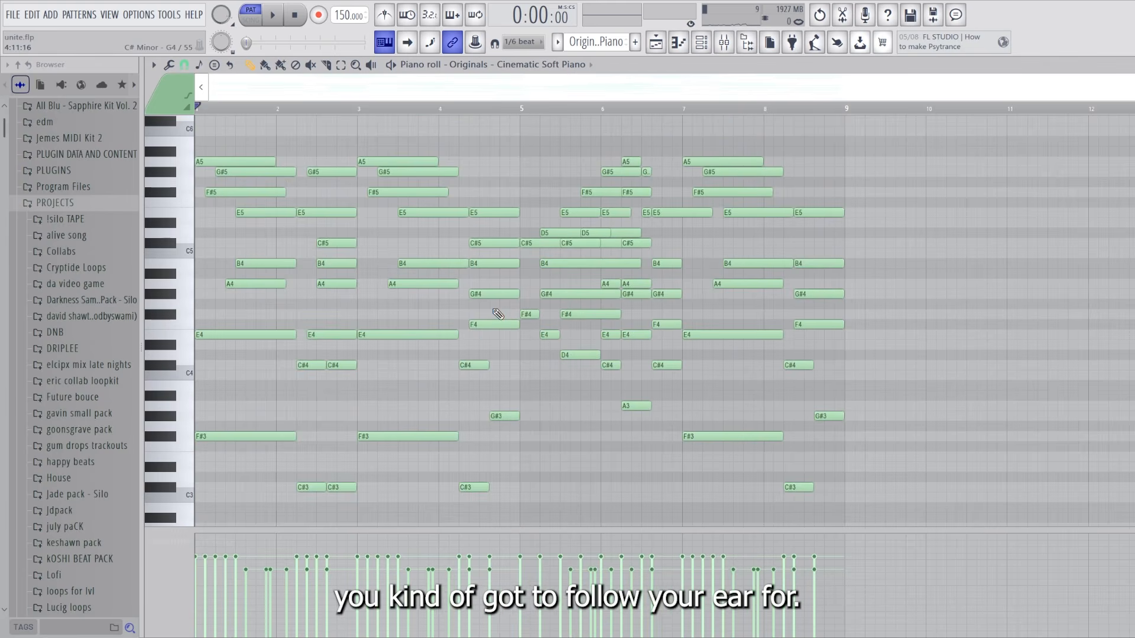
{"action": "scroll", "coordinate": [499, 244], "scroll_direction": "up", "scroll_amount": 5}
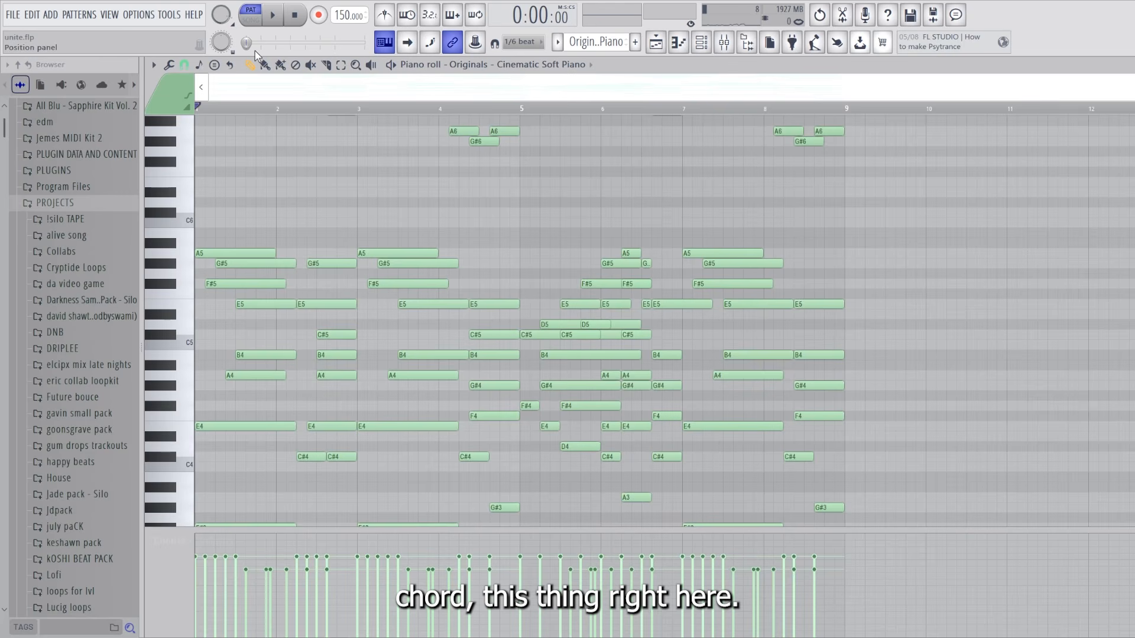
Audition the chords in bars 1 to 4 by scrubbing through them with the Playback tool
{"action": "left_click", "coordinate": [371, 64]}
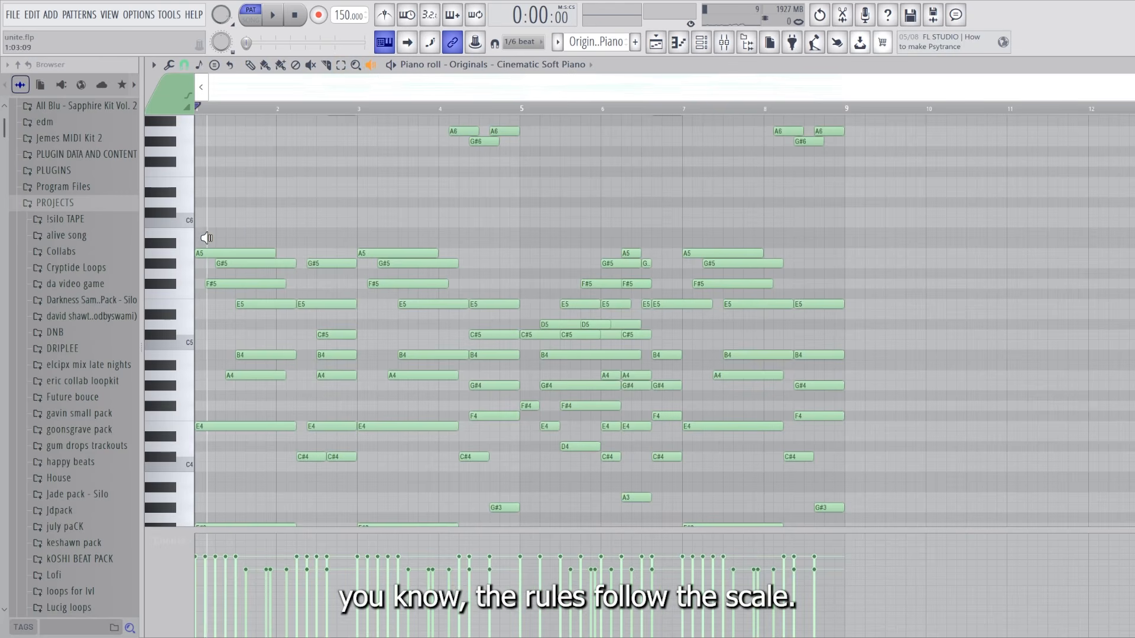
{"action": "left_click_drag", "start_coordinate": [204, 257], "coordinate": [505, 279]}
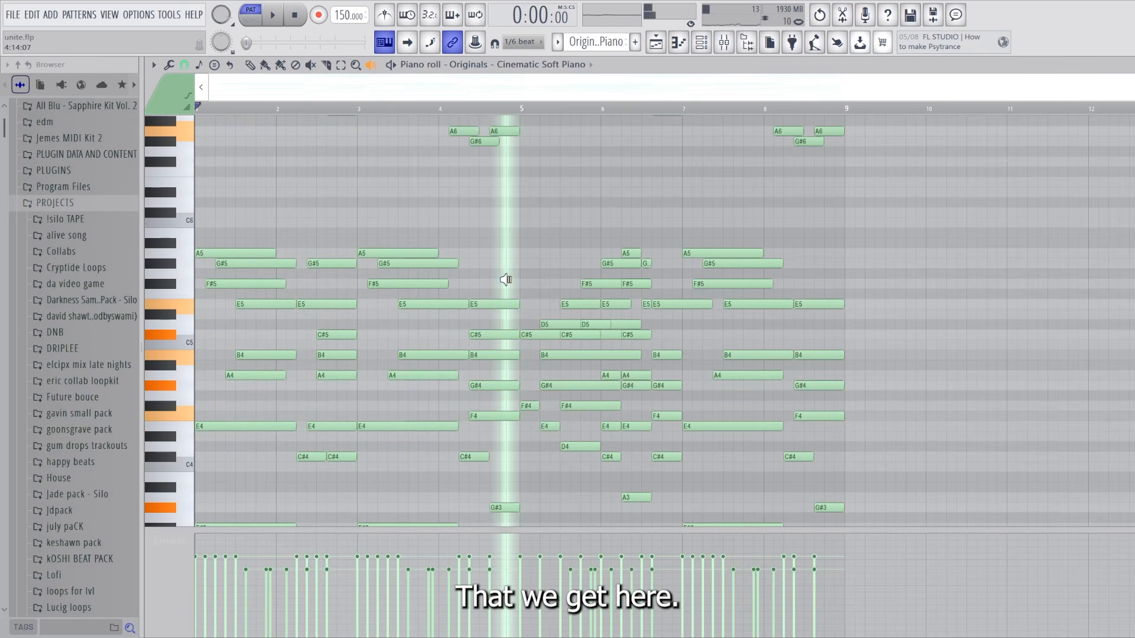
{"action": "left_click_drag", "start_coordinate": [505, 279], "coordinate": [505, 280]}
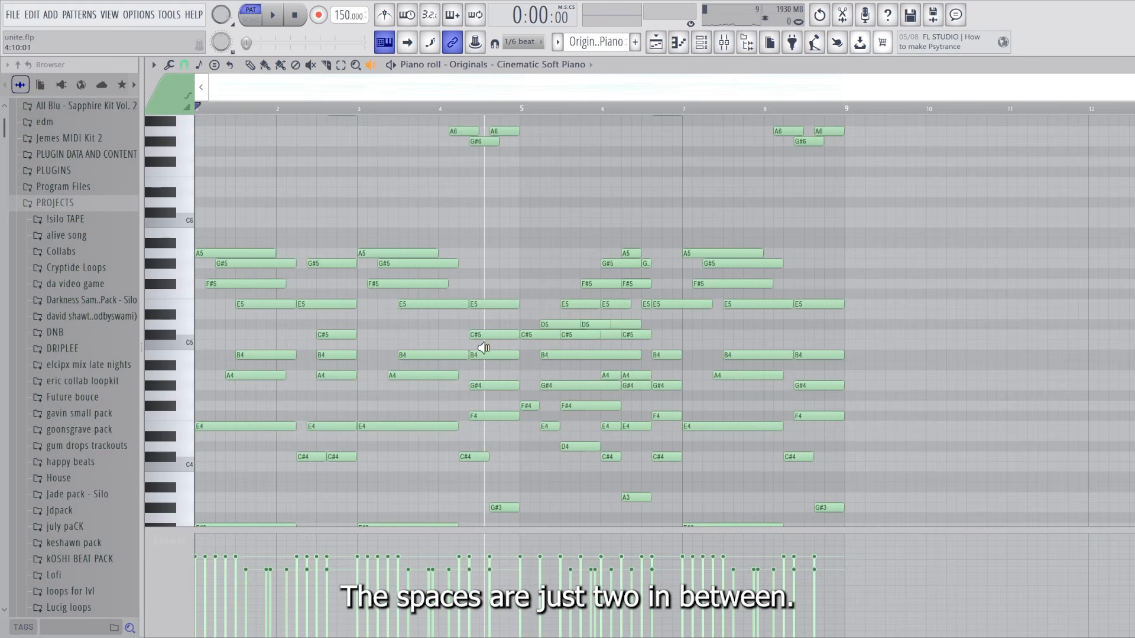
Scrub back and forth over the bar 4 and 5 chords, through the later bars and over the first chord
{"action": "left_click_drag", "start_coordinate": [488, 397], "coordinate": [509, 380]}
{"action": "left_click", "coordinate": [460, 382]}
{"action": "left_click", "coordinate": [506, 383]}
{"action": "left_click", "coordinate": [533, 380]}
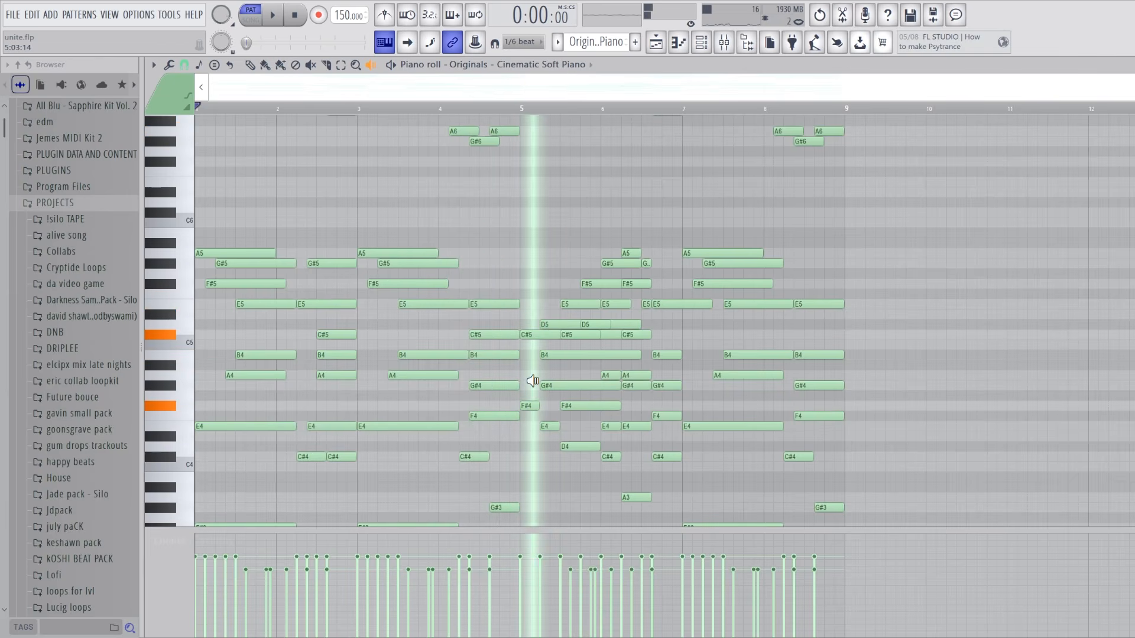
{"action": "left_click_drag", "start_coordinate": [533, 380], "coordinate": [702, 366]}
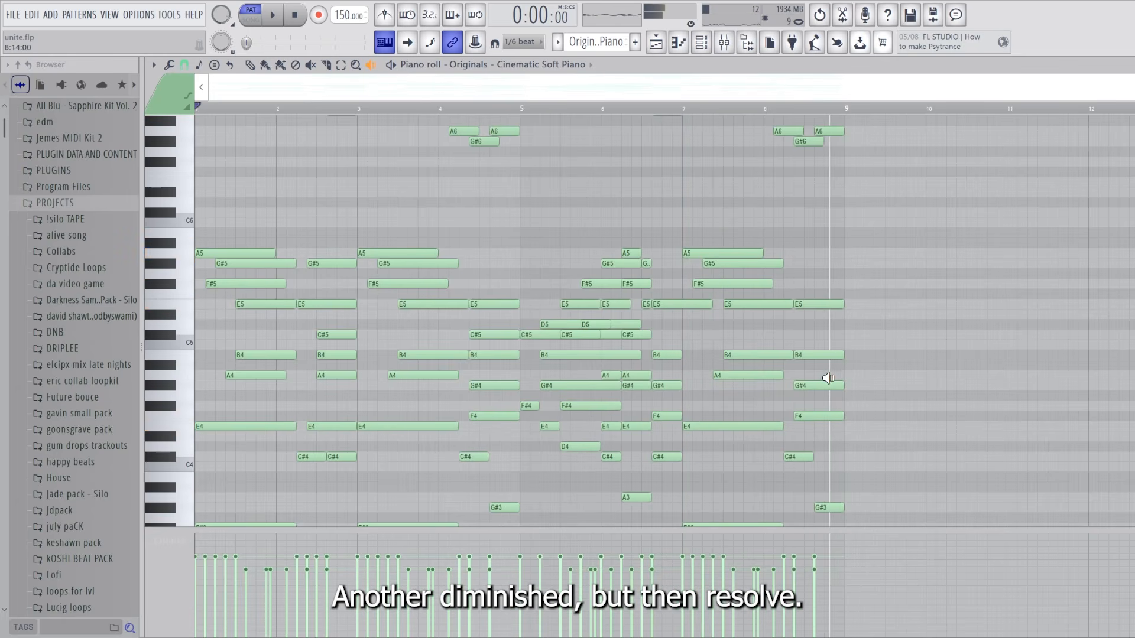
{"action": "left_click_drag", "start_coordinate": [210, 362], "coordinate": [200, 363]}
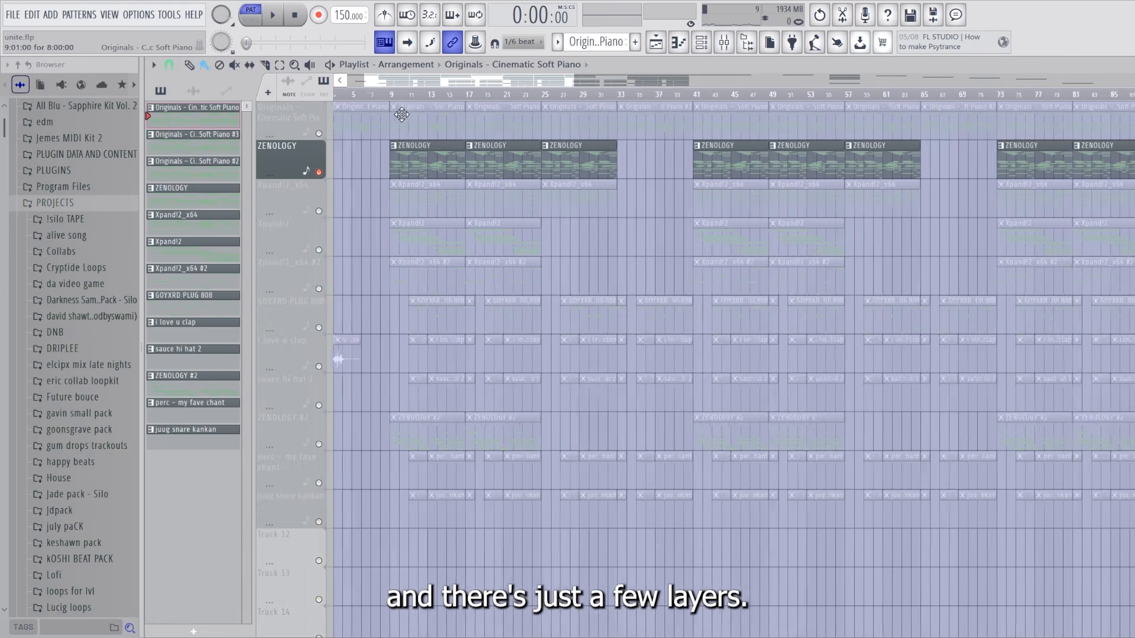
Play the soloed ZENOLOGY layer in the arrangement from bar 9
{"action": "scroll", "coordinate": [402, 114], "scroll_direction": "up", "scroll_amount": 3}
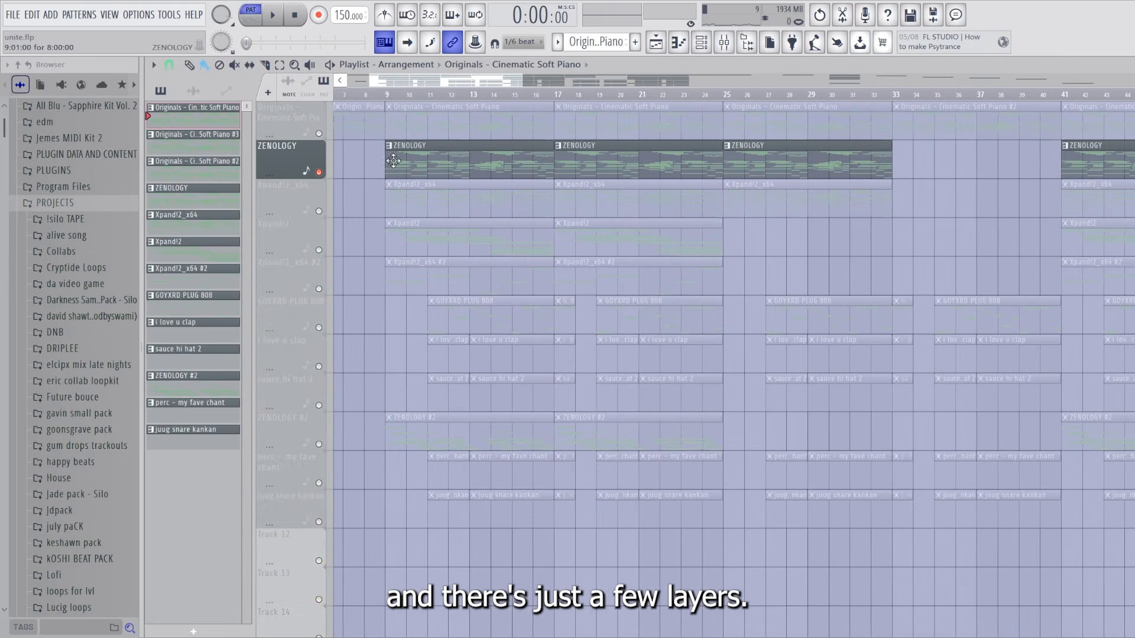
{"action": "left_click", "coordinate": [386, 95]}
{"action": "key", "text": "space"}
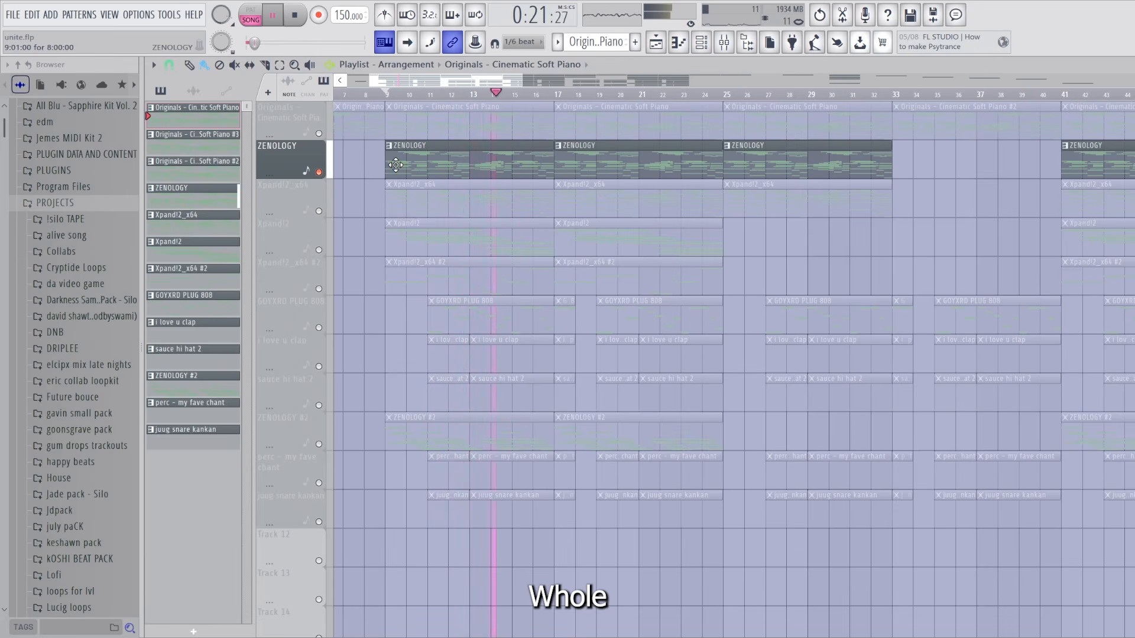
{"action": "key", "text": "space"}
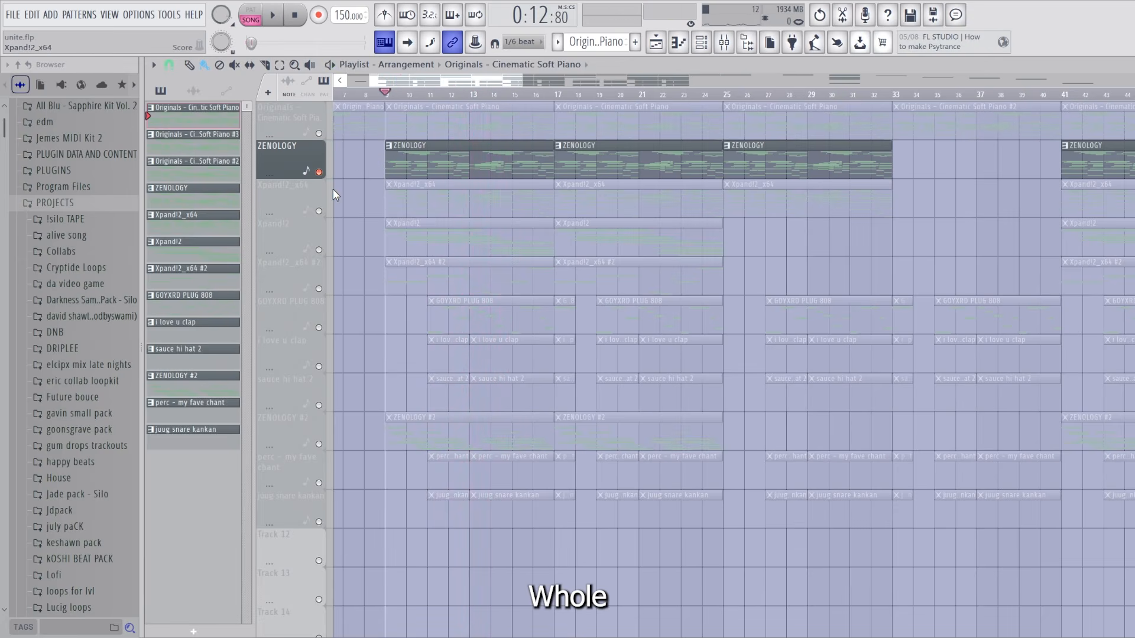
Look at the ZENOLOGY pattern's notes, then play the Xpand!2_x64 layer soloed from bar 9
{"action": "double_click", "coordinate": [414, 168]}
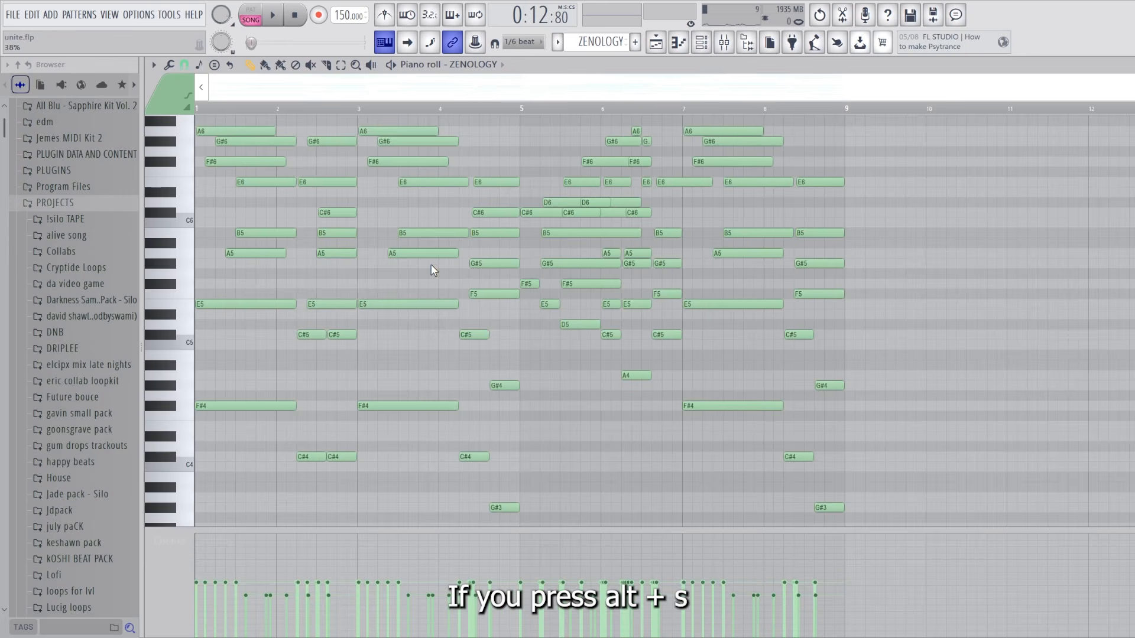
{"action": "key", "text": "F7"}
{"action": "key", "text": "space"}
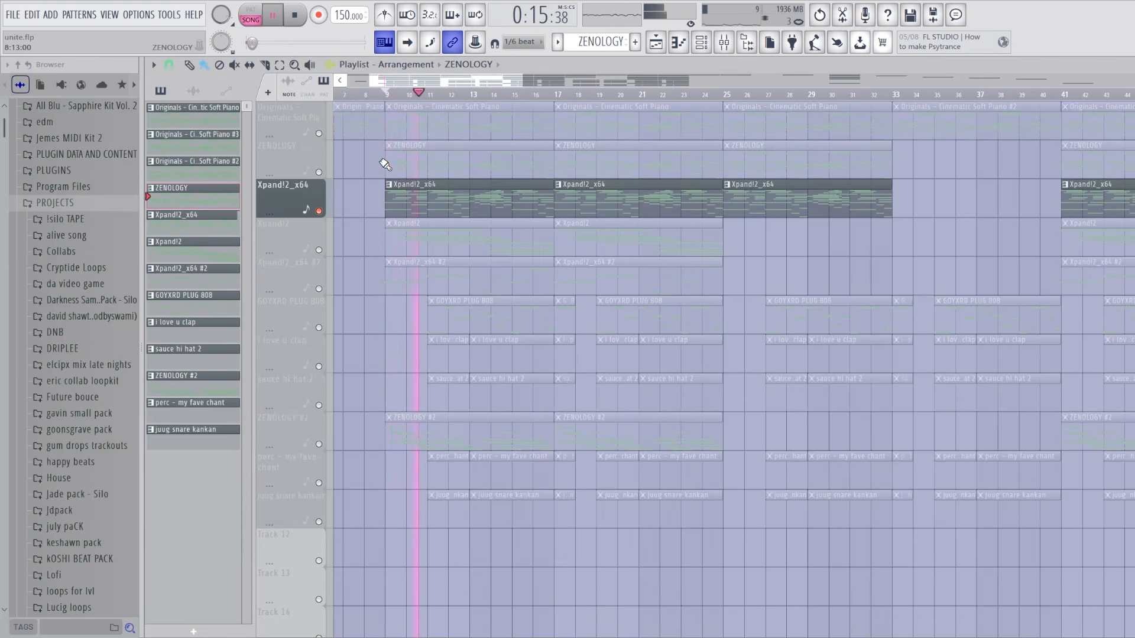
{"action": "key", "text": "space"}
Solo the Xpand!2 track in the playlist and open its pattern to examine the descending pluck notes
{"action": "right_click", "coordinate": [318, 250]}
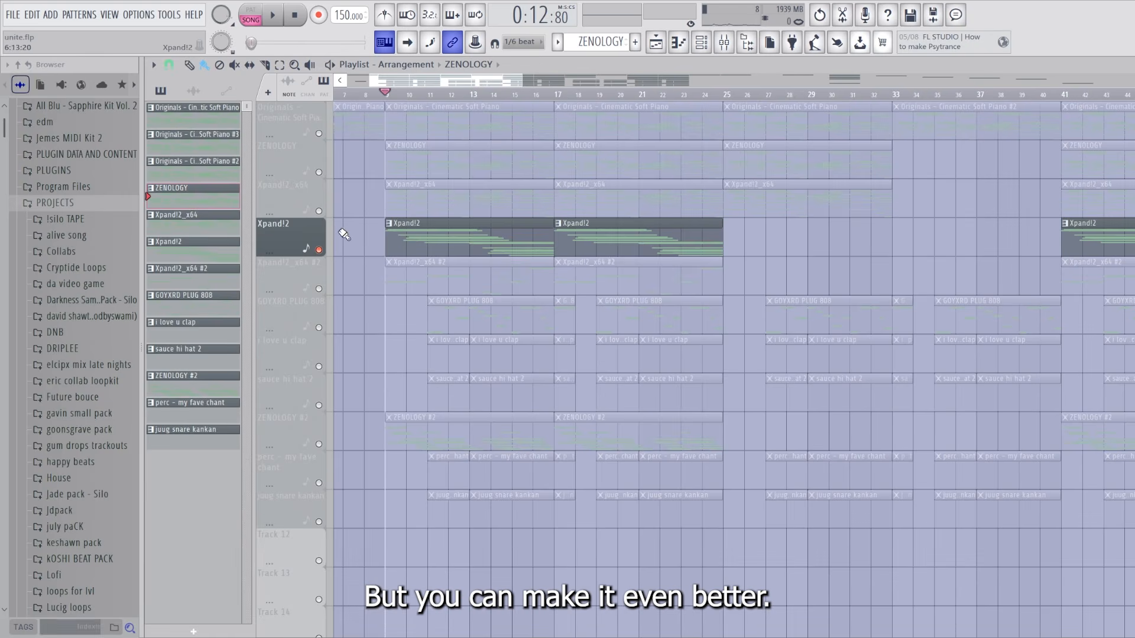
{"action": "double_click", "coordinate": [426, 235]}
{"action": "scroll", "coordinate": [378, 266], "scroll_direction": "left", "scroll_amount": 2}
{"action": "scroll", "coordinate": [284, 349], "scroll_direction": "up", "scroll_amount": 4}
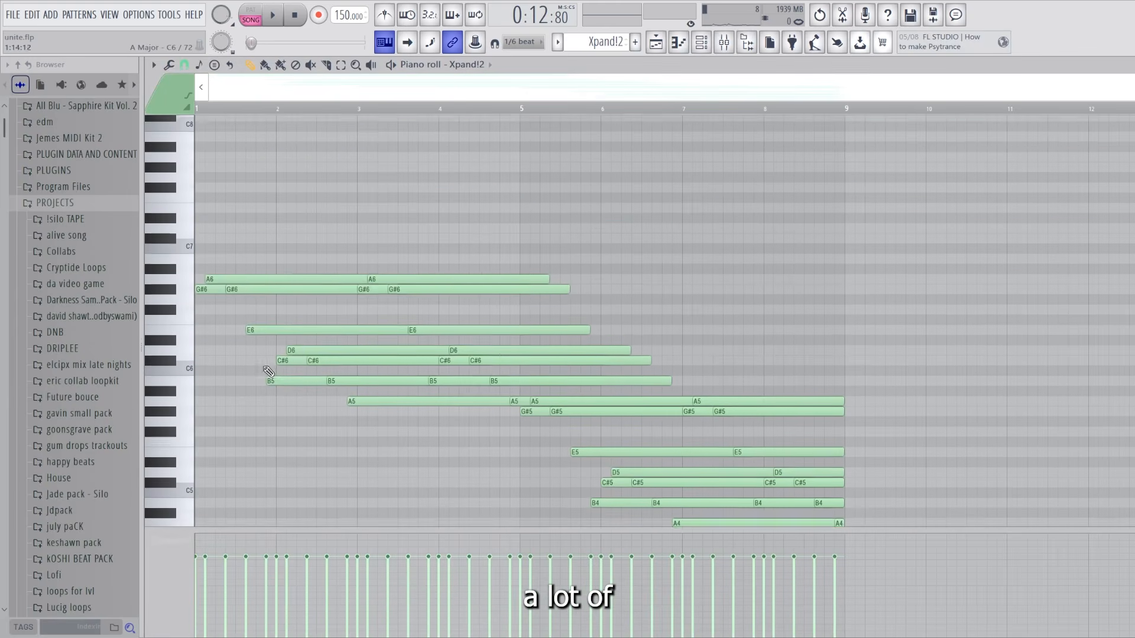
{"action": "scroll", "coordinate": [260, 342], "scroll_direction": "up", "scroll_amount": 4}
{"action": "scroll", "coordinate": [250, 321], "scroll_direction": "down", "scroll_amount": 5}
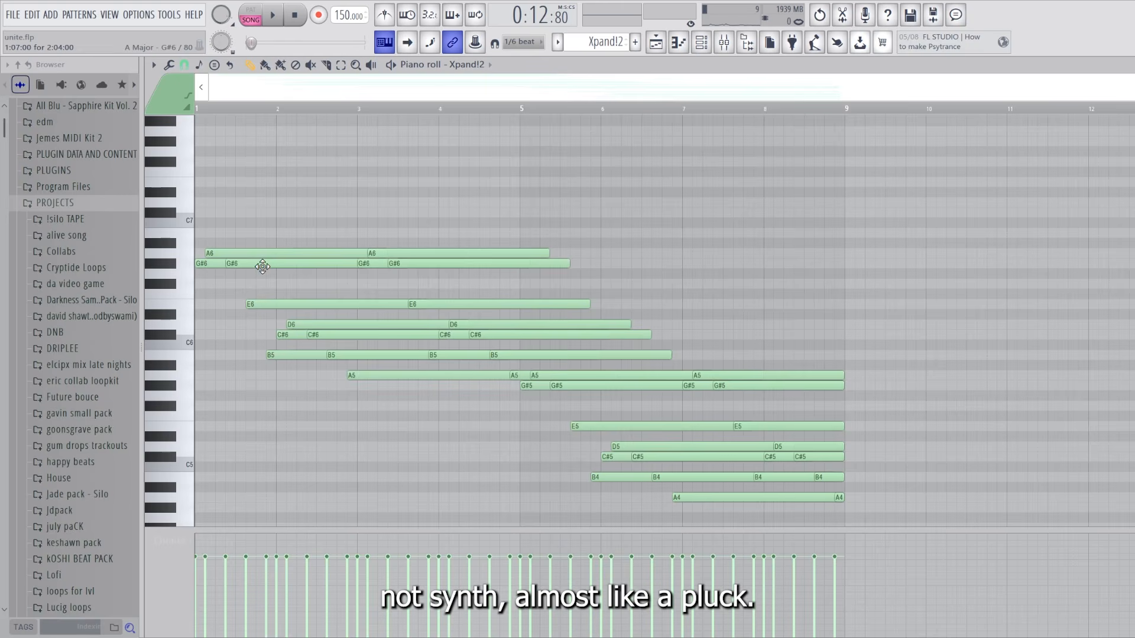
Play the Xpand!2 pluck pattern on its own in pattern mode
{"action": "key", "text": "space"}
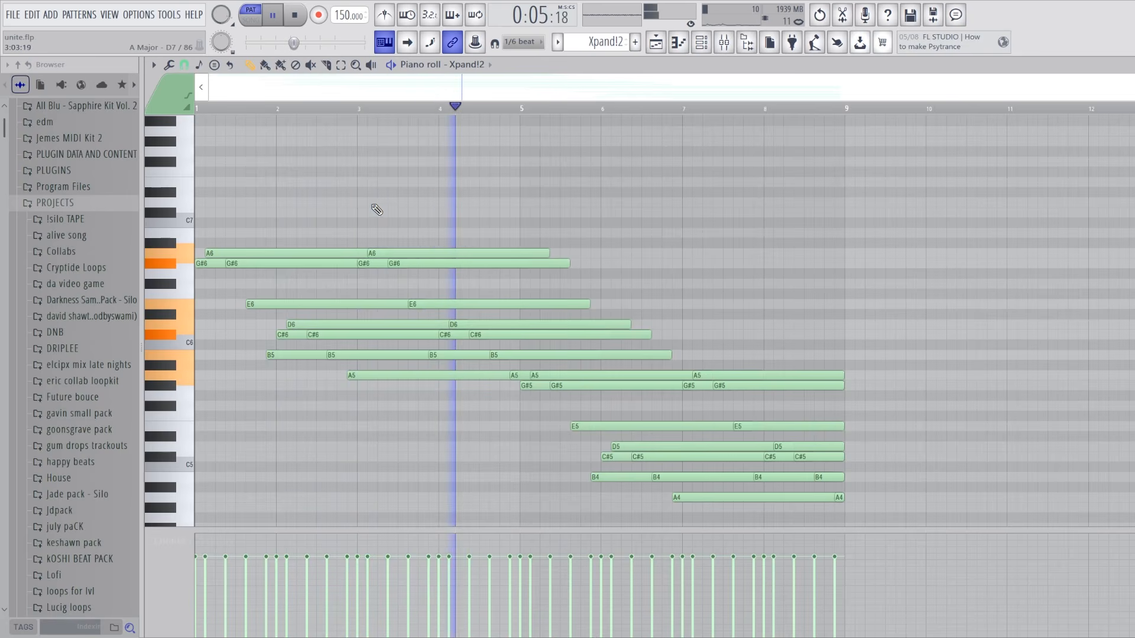
{"action": "scroll", "coordinate": [603, 217], "scroll_direction": "down", "scroll_amount": 2}
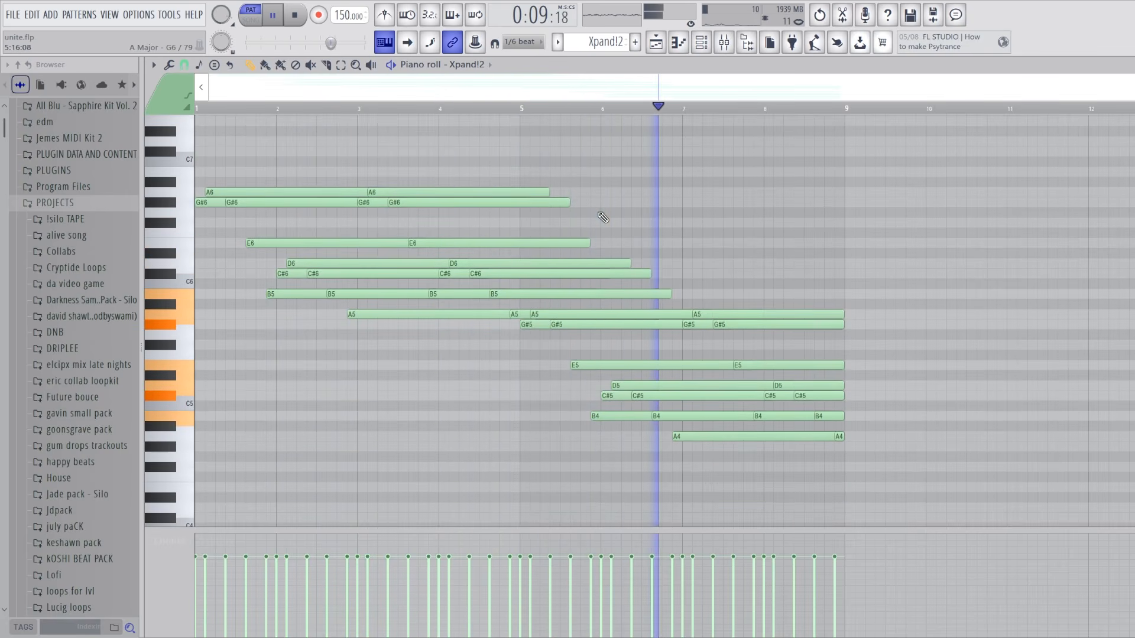
{"action": "key", "text": "space"}
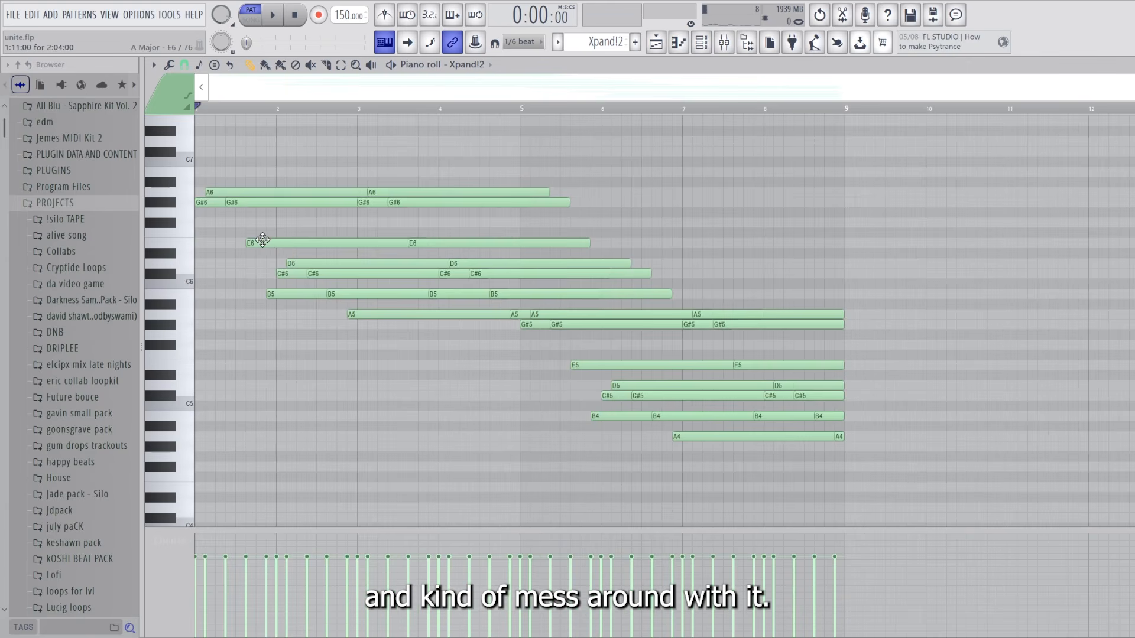
Route the Xpand!2 channel to mixer track 8 and return to the playlist
{"action": "key", "text": "F5"}
{"action": "left_click", "coordinate": [705, 50]}
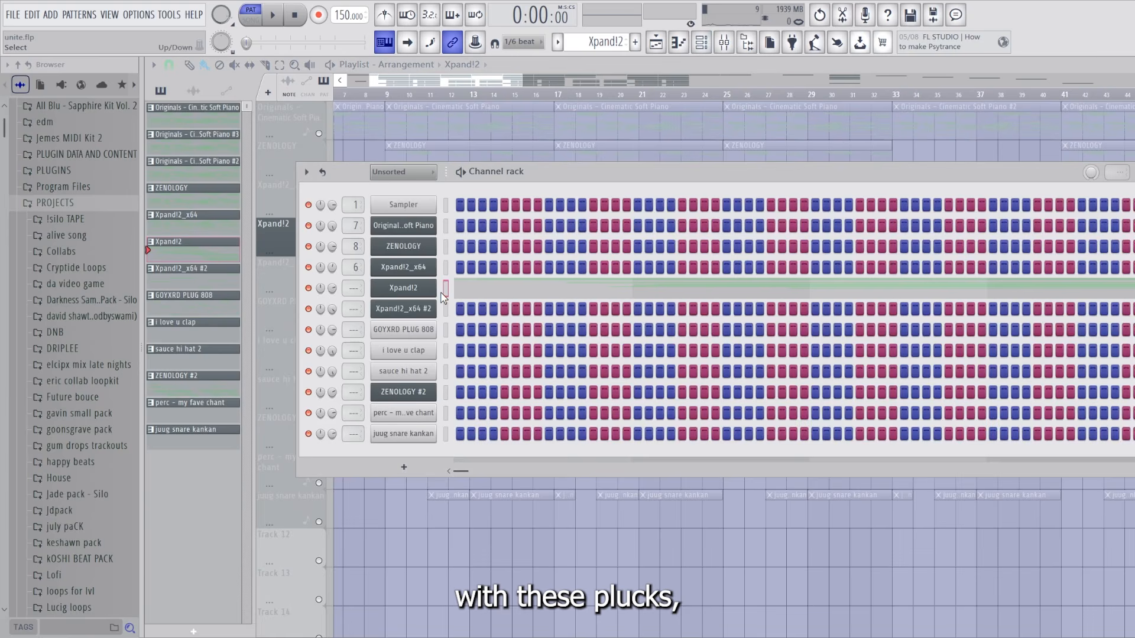
{"action": "left_click", "coordinate": [723, 41]}
{"action": "left_click", "coordinate": [598, 91]}
{"action": "key", "text": "ctrl+l"}
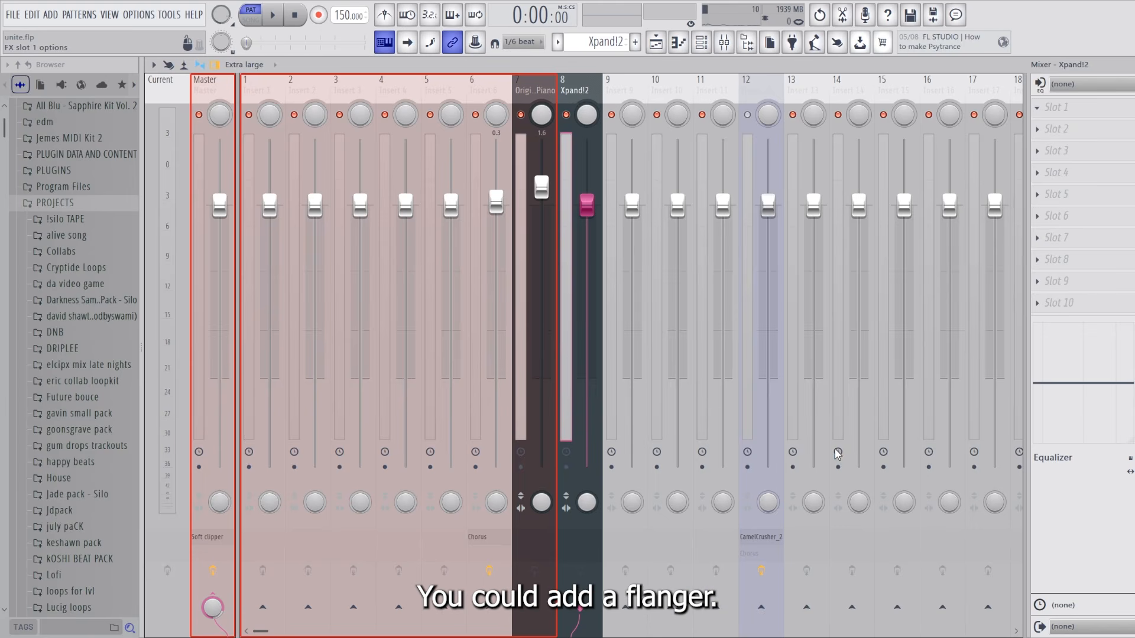
{"action": "key", "text": "F9"}
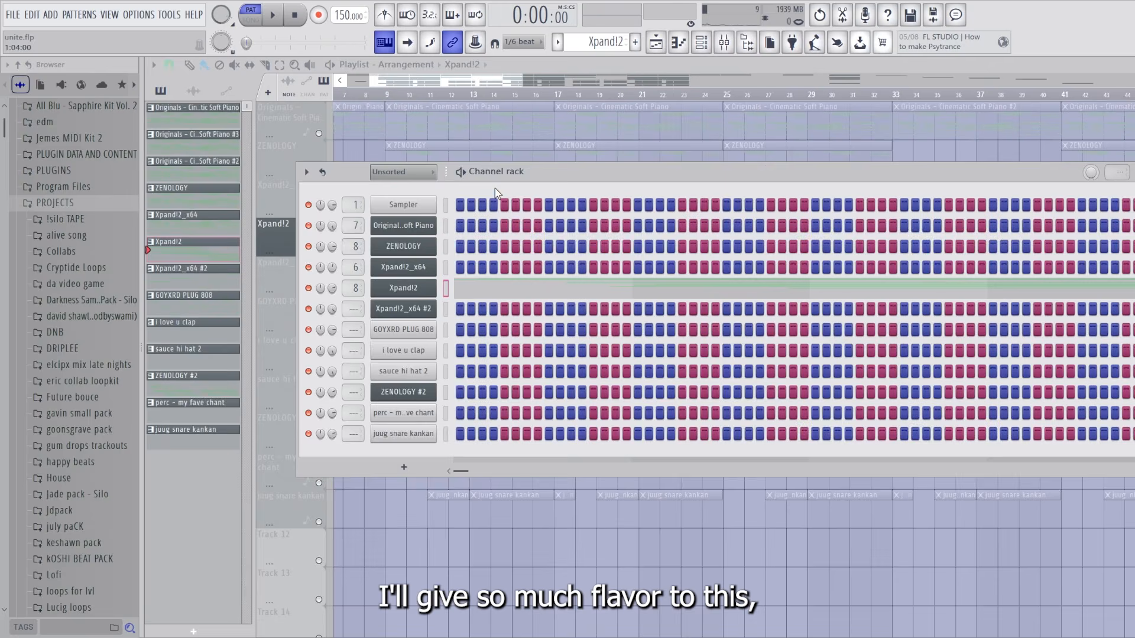
{"action": "key", "text": "F6"}
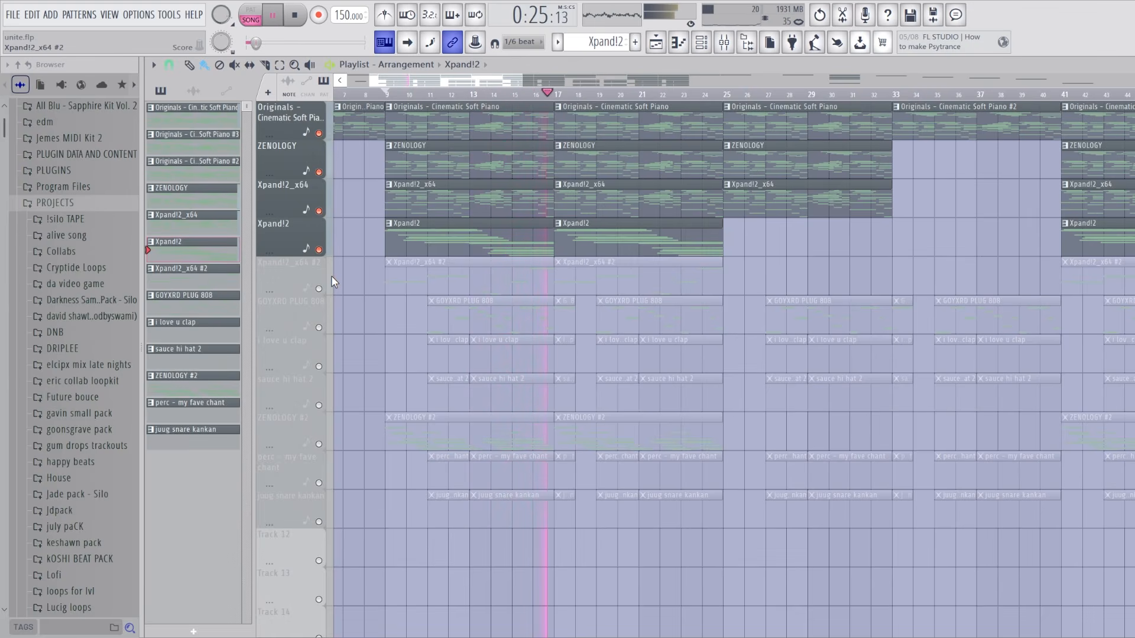
Solo the Xpand!2_x64 #2 track in the playlist and play it from bar 9
{"action": "key", "text": "space"}
{"action": "left_click", "coordinate": [319, 289], "text": "ctrl"}
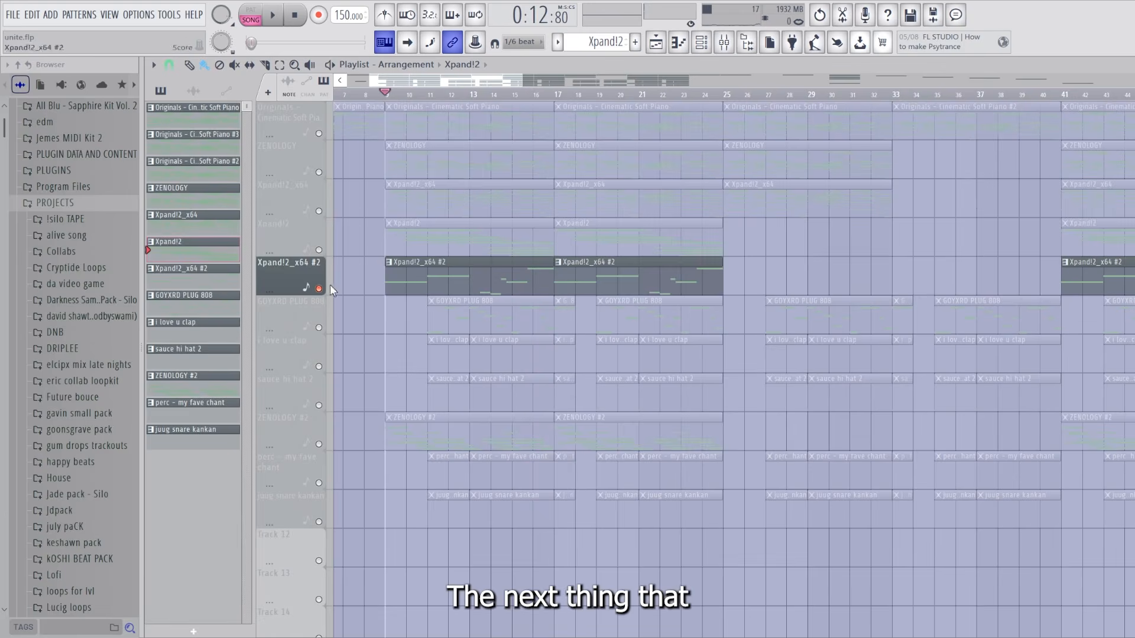
{"action": "scroll", "coordinate": [397, 238], "scroll_direction": "up", "scroll_amount": 3}
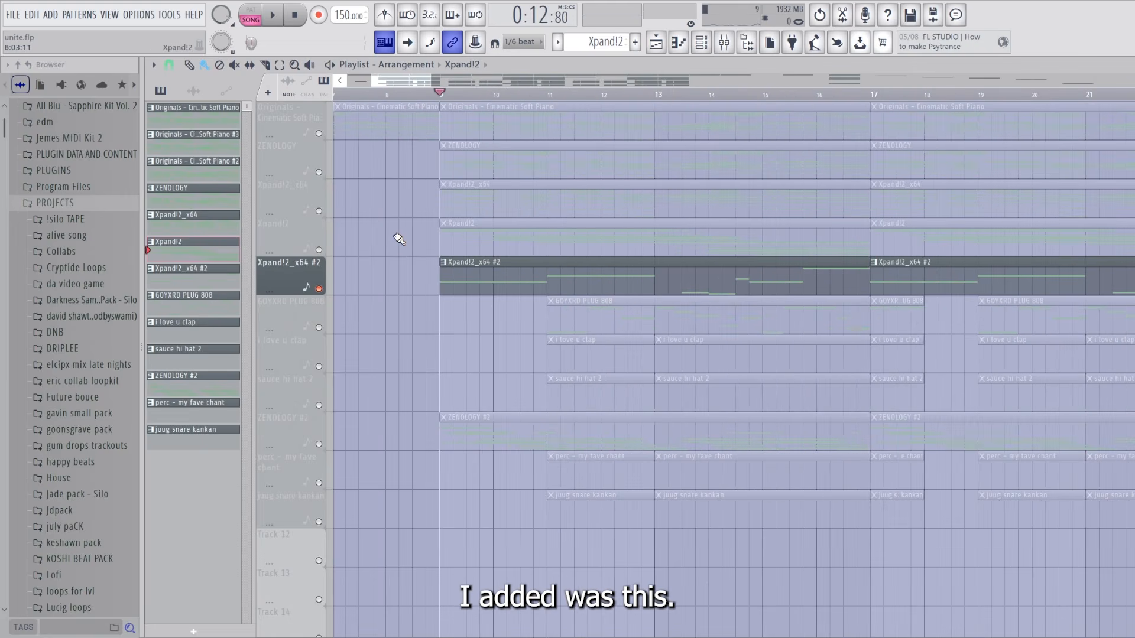
{"action": "key", "text": "space"}
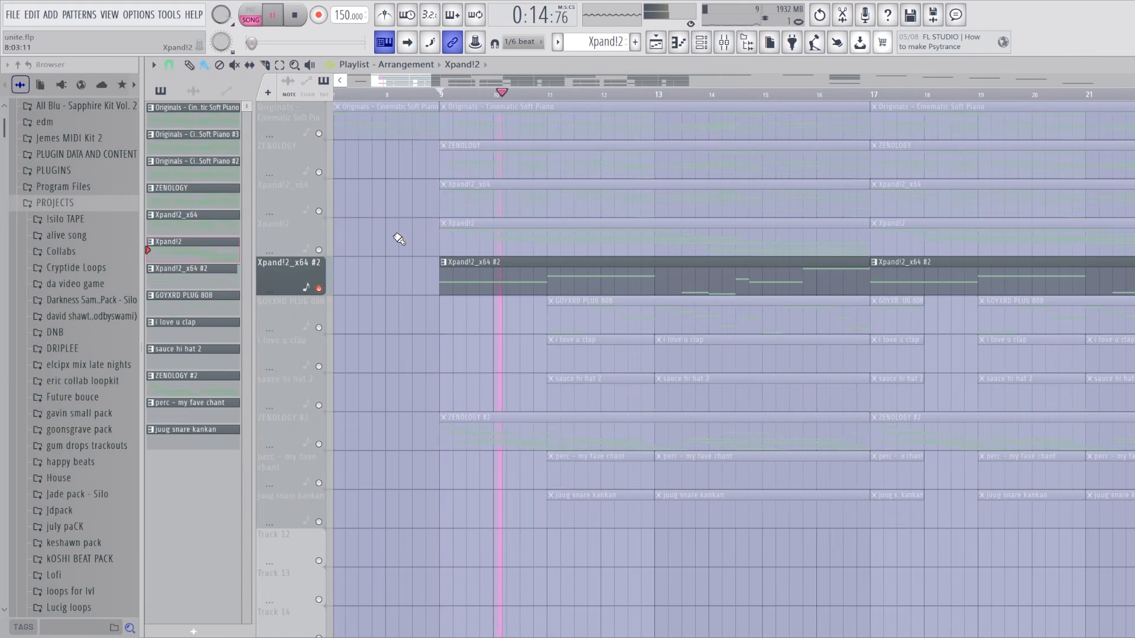
{"action": "key", "text": "space"}
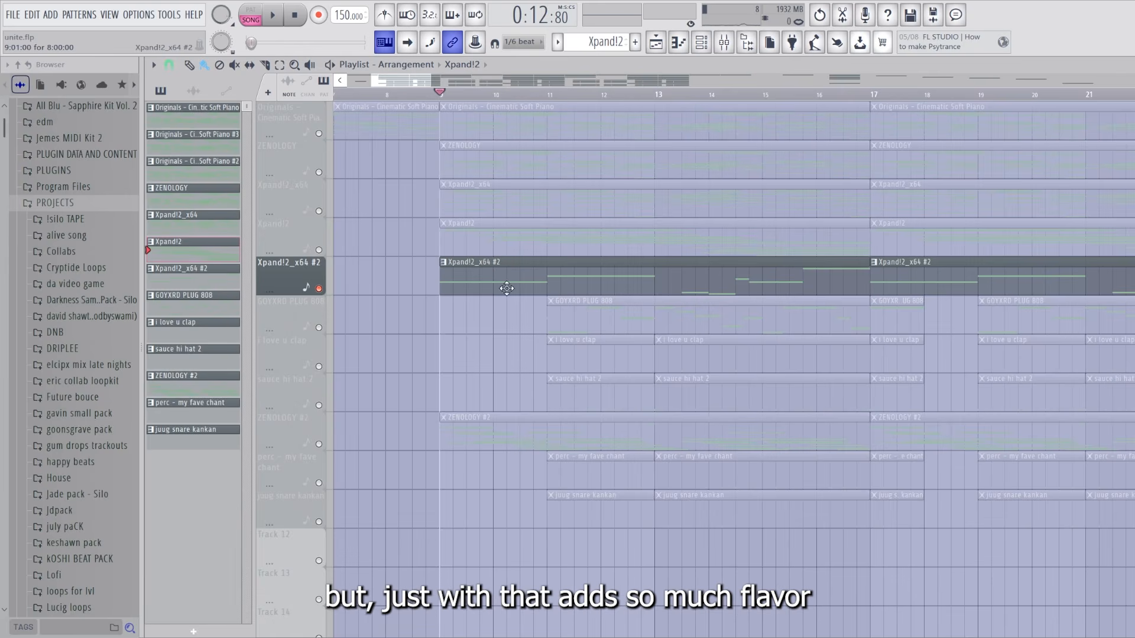
Unmute the Xpand!2, Xpand!2_x64, ZENOLOGY and Cinematic Soft Piano tracks and play them together with the Xpand!2_x64 #2 layer
{"action": "left_click", "coordinate": [318, 250]}
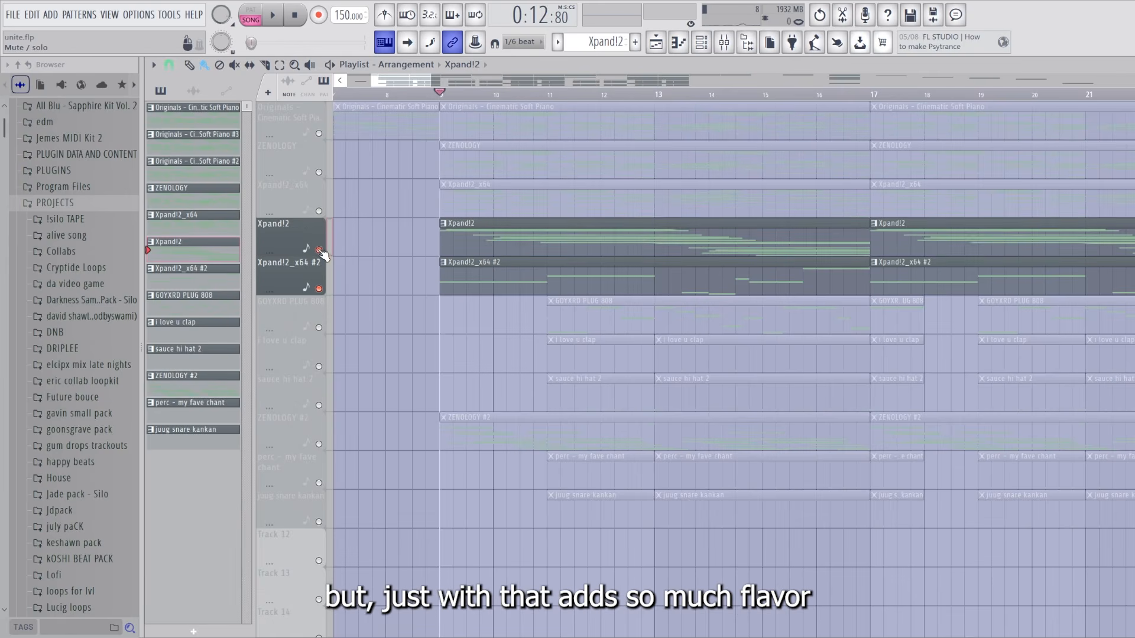
{"action": "left_click", "coordinate": [319, 211]}
{"action": "left_click", "coordinate": [318, 172]}
{"action": "left_click", "coordinate": [318, 134]}
{"action": "key", "text": "space"}
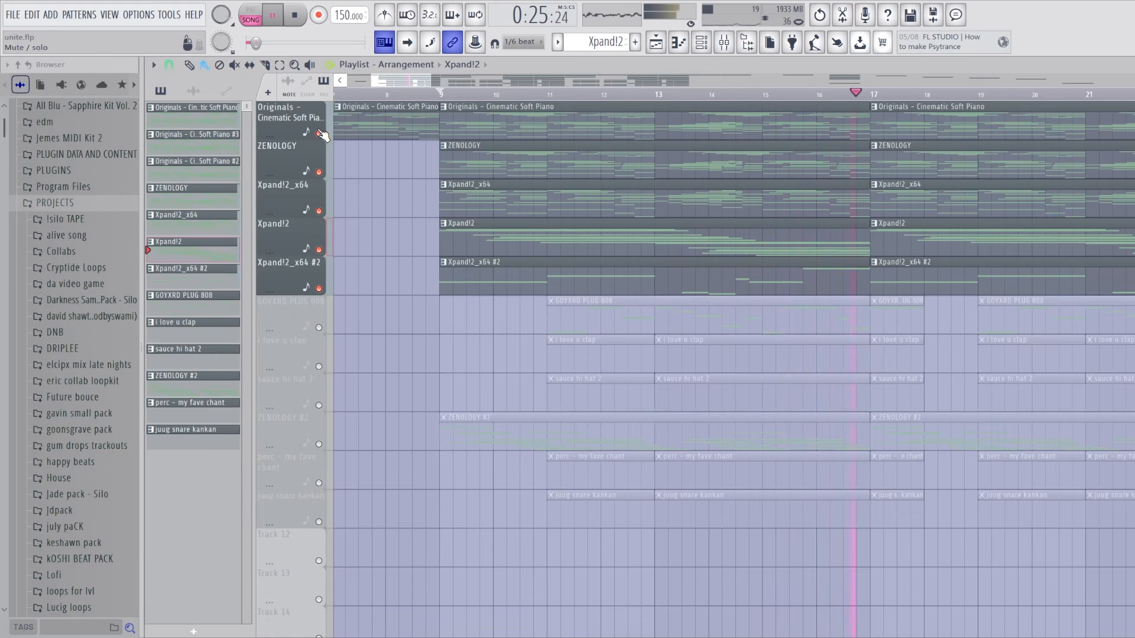
{"action": "key", "text": "space"}
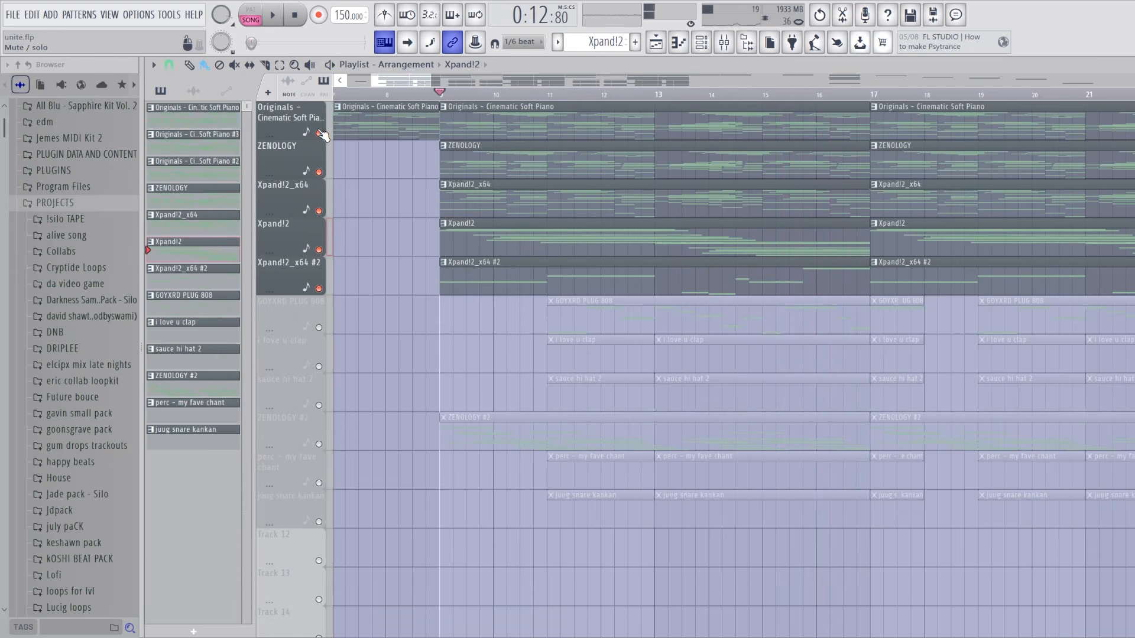
Solo the ZENOLOGY #2 lead track and play it from bar 9
{"action": "right_click", "coordinate": [319, 444]}
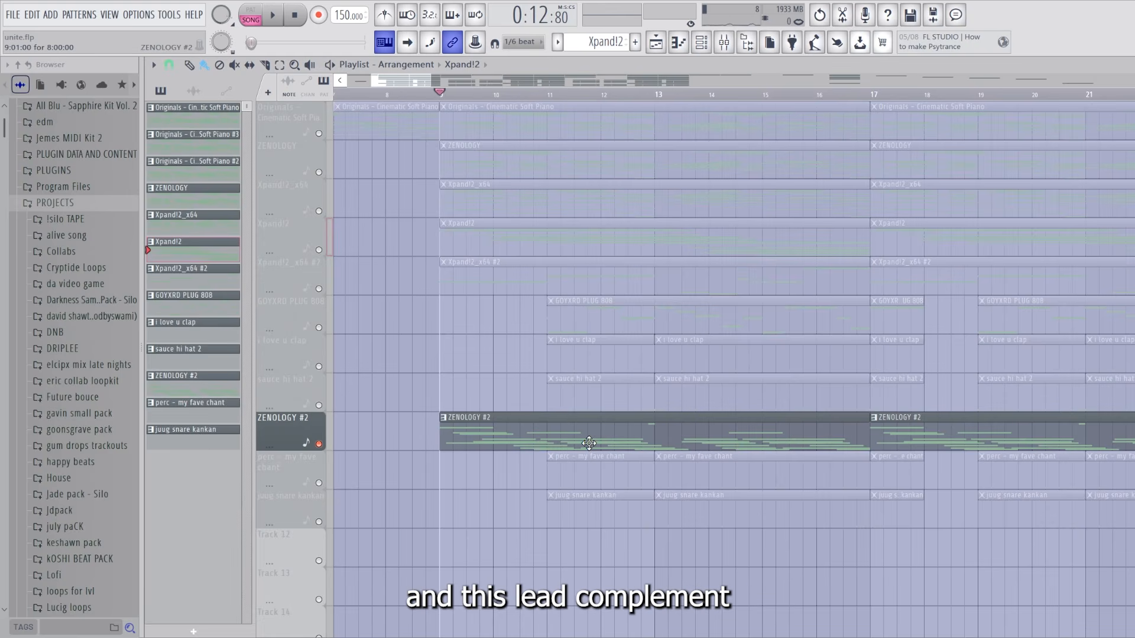
{"action": "key", "text": "space"}
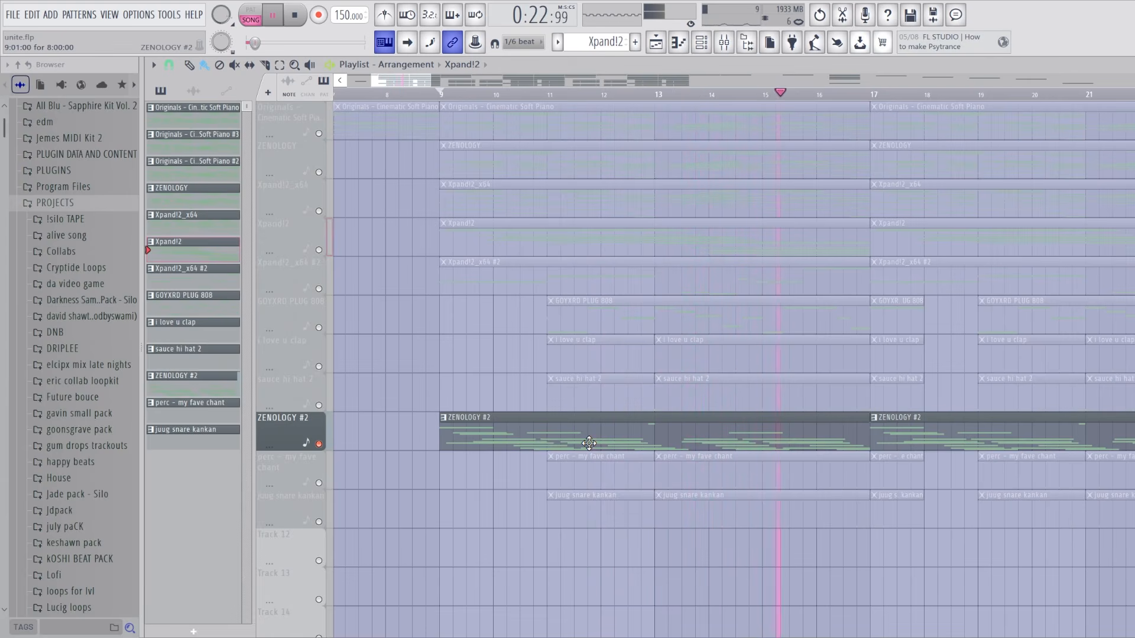
{"action": "key", "text": "space"}
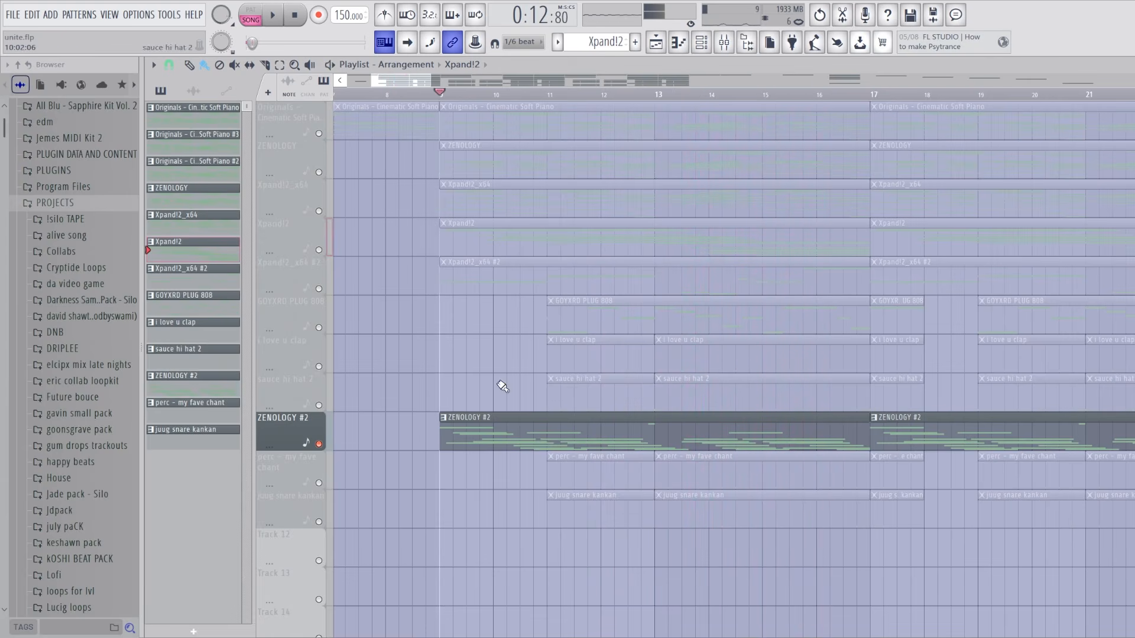
Unmute the Xpand!2_x64 #2 track and play it together with the ZENOLOGY #2 lead
{"action": "left_click", "coordinate": [319, 288]}
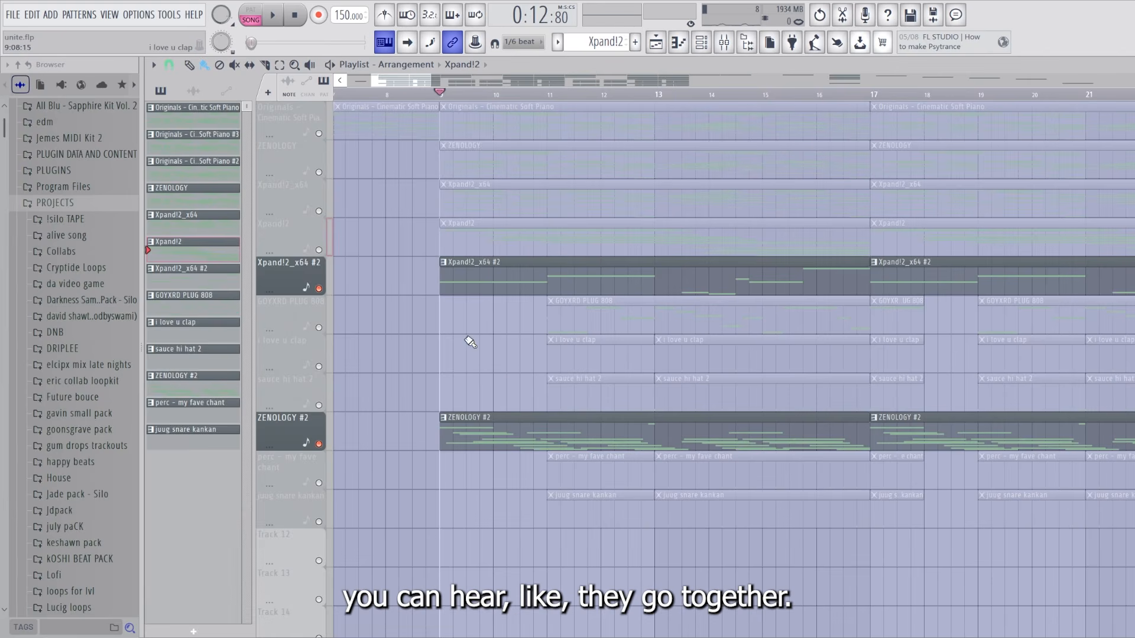
{"action": "key", "text": "space"}
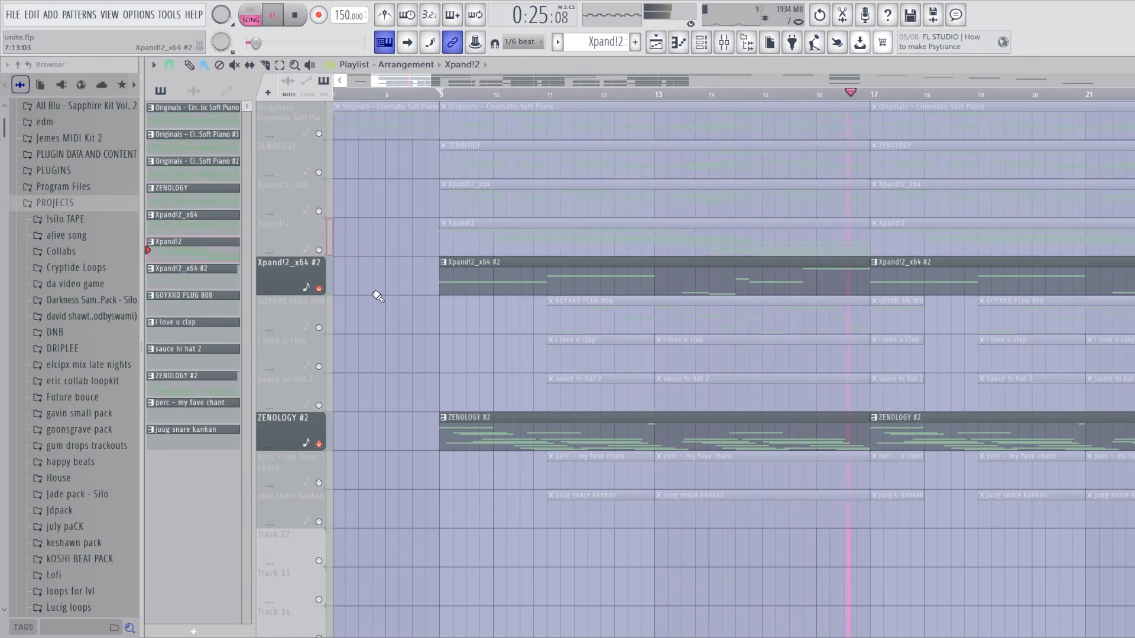
{"action": "key", "text": "space"}
Unmute the remaining melodic tracks, from Xpand!2 up to Cinematic Soft Piano, and play the complete melody from bar 9
{"action": "left_click", "coordinate": [318, 250]}
{"action": "left_click", "coordinate": [319, 211]}
{"action": "left_click", "coordinate": [319, 172]}
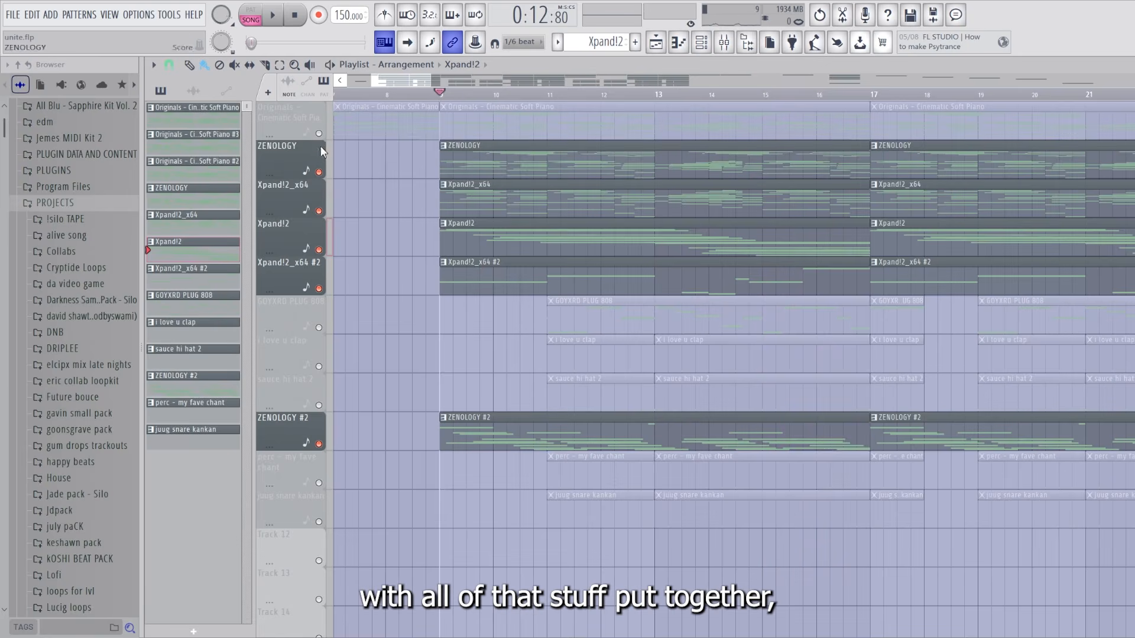
{"action": "left_click", "coordinate": [319, 134]}
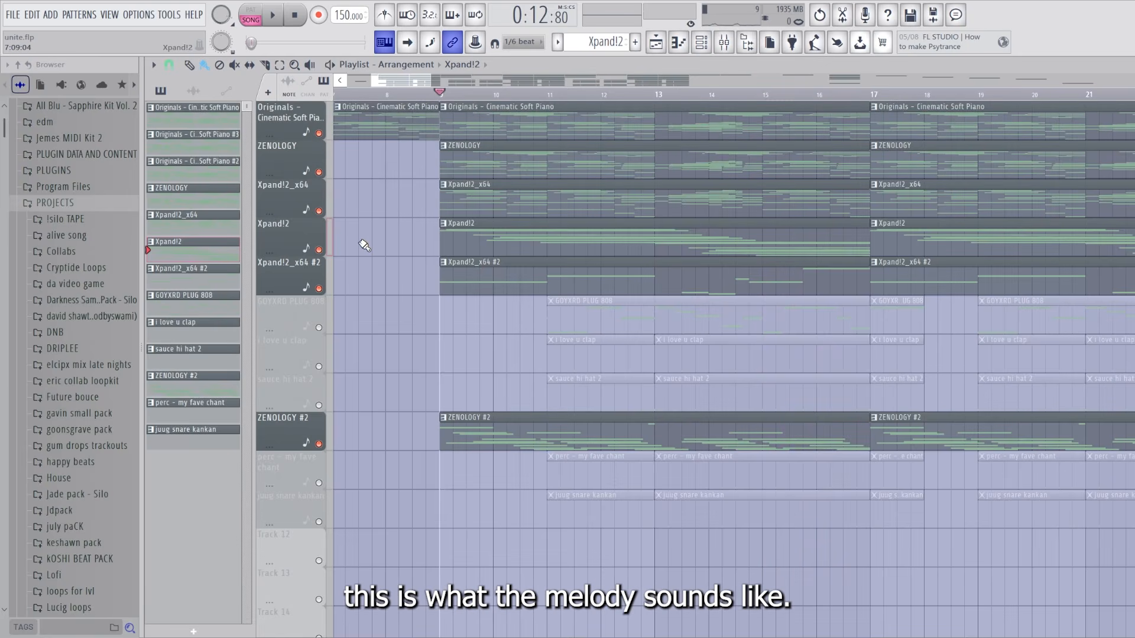
{"action": "key", "text": "space"}
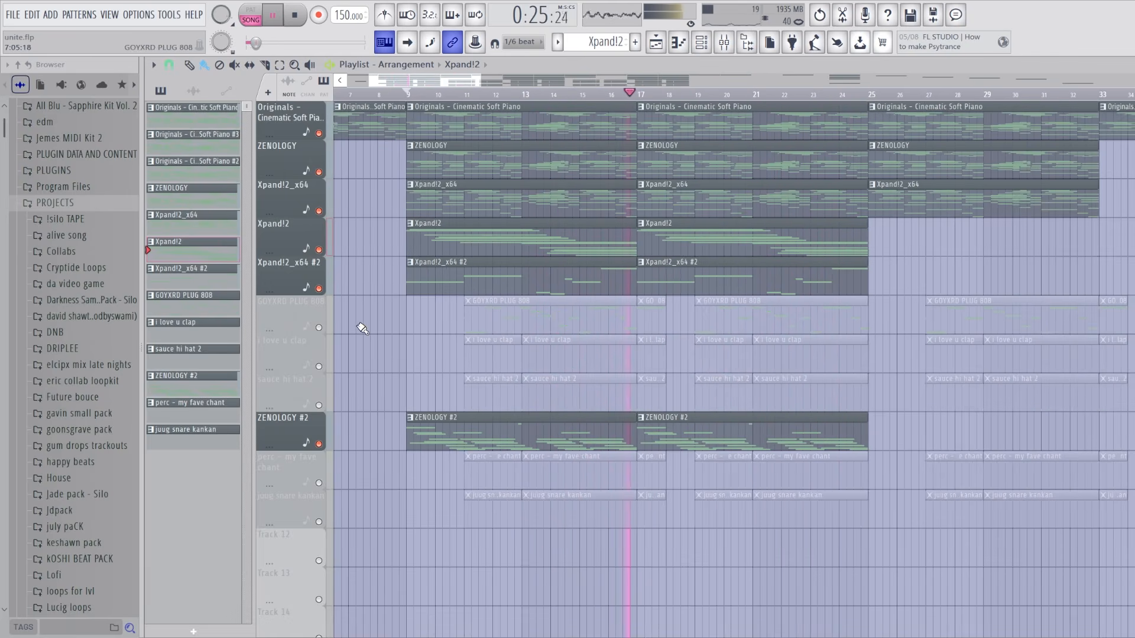
{"action": "key", "text": "space"}
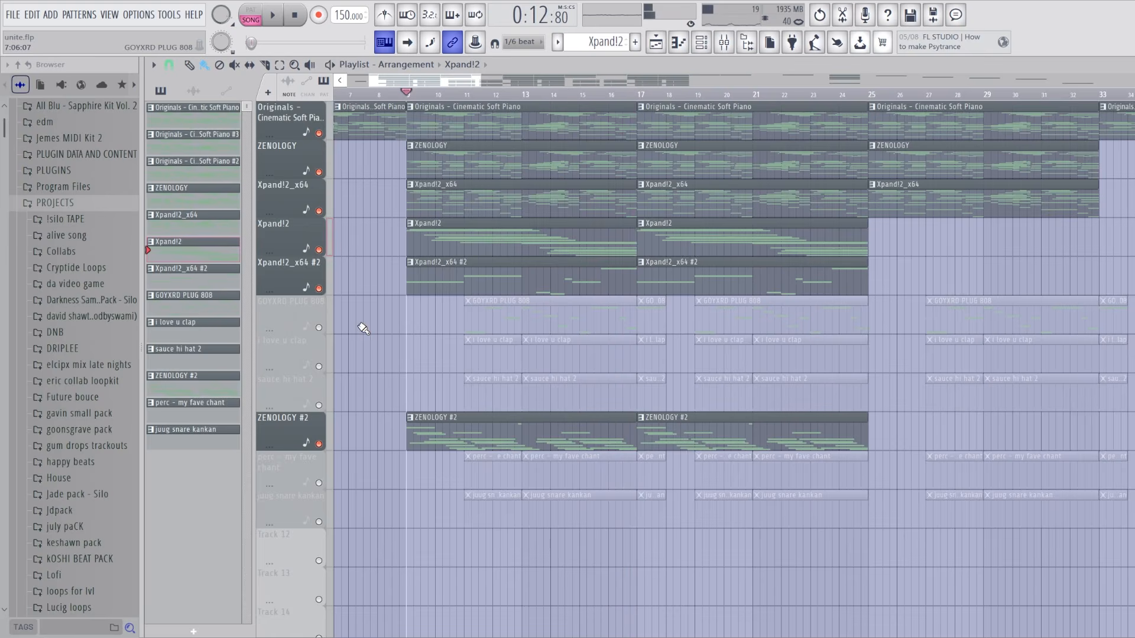
Isolate the drum tracks in the playlist: i love u clap, sauce hi hat 2, perc - my fave chant and juug snare kankan
{"action": "left_click", "coordinate": [319, 327], "text": "ctrl"}
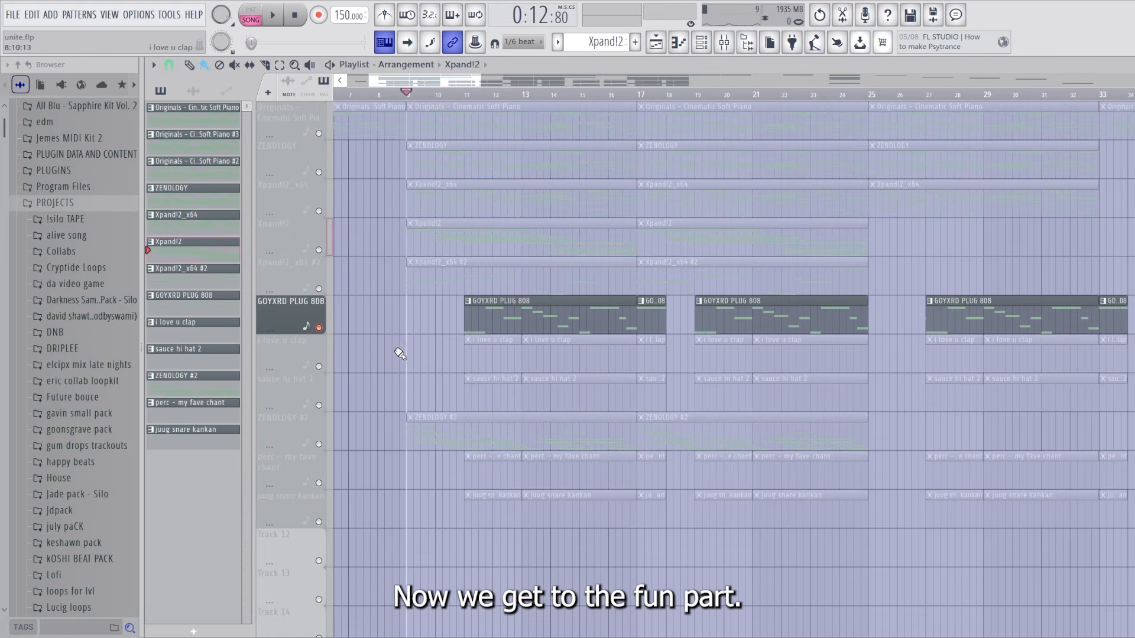
{"action": "left_click", "coordinate": [319, 366]}
{"action": "left_click", "coordinate": [319, 405]}
{"action": "left_click", "coordinate": [318, 327]}
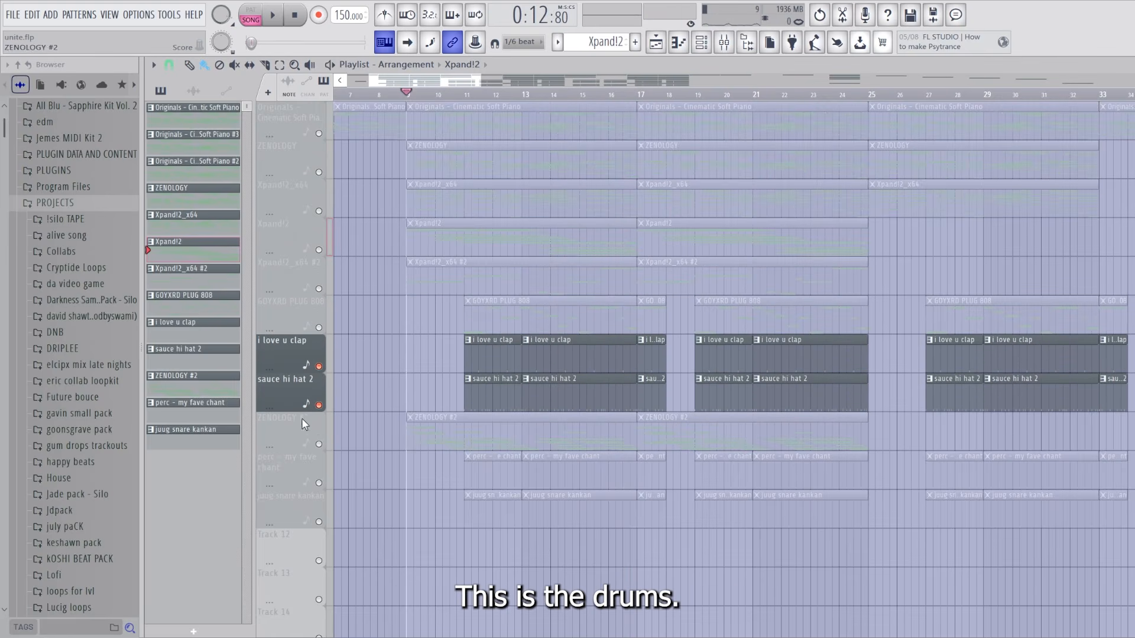
{"action": "left_click", "coordinate": [319, 483]}
{"action": "left_click", "coordinate": [318, 521]}
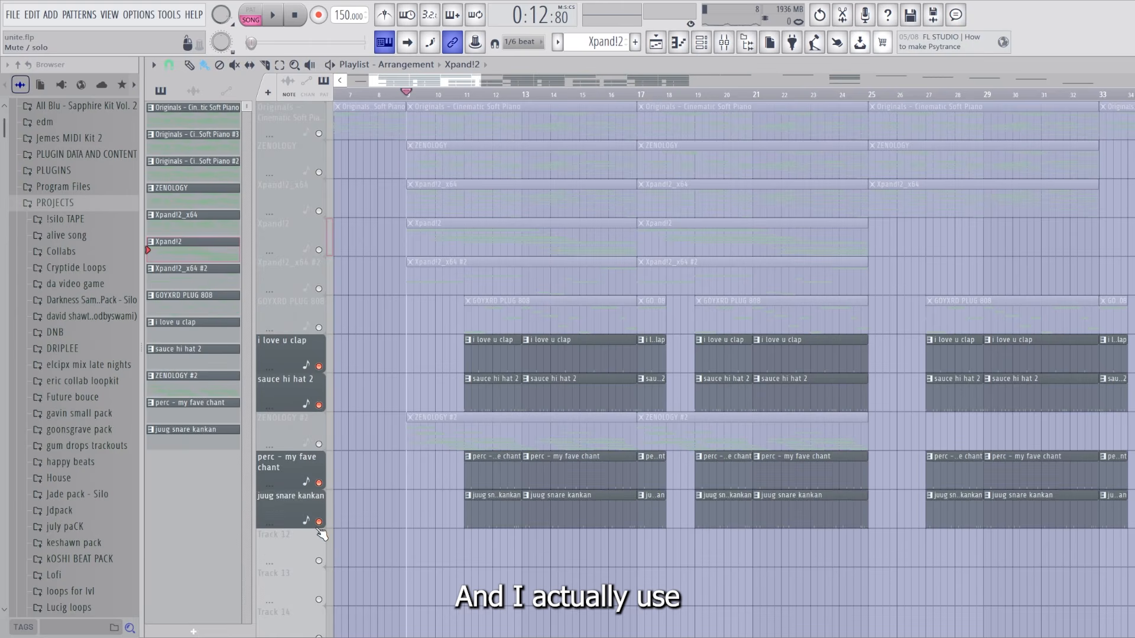
Collapse the open Venexxi kit folder in the sample library and expand the !silo - paradise drum kit folder
{"action": "scroll", "coordinate": [96, 330], "scroll_direction": "up", "scroll_amount": 4}
{"action": "left_click", "coordinate": [62, 299]}
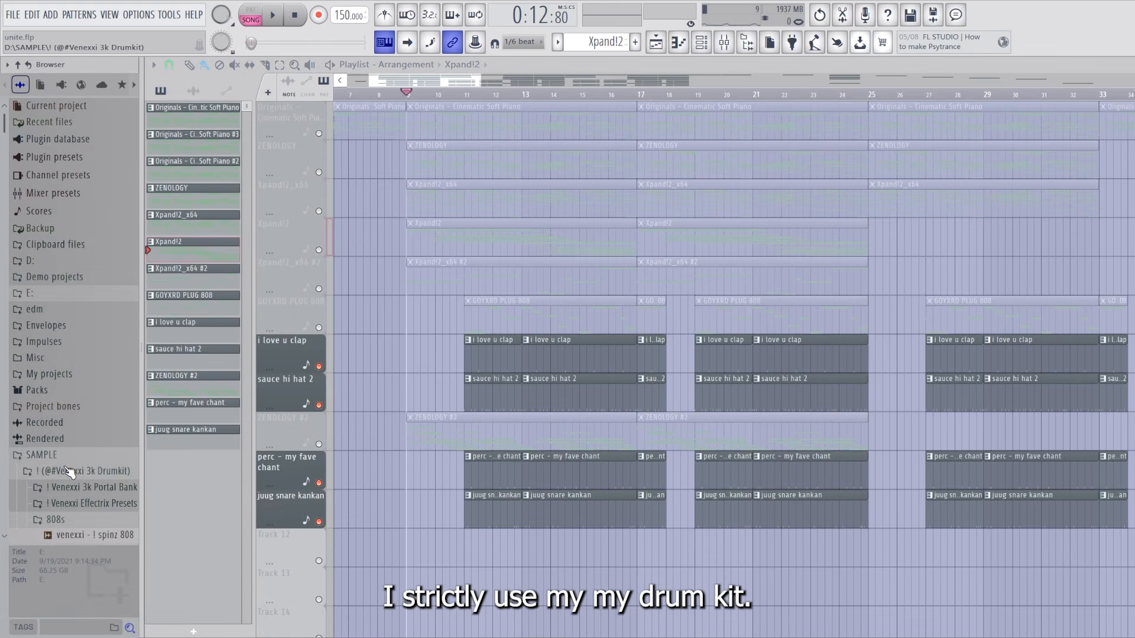
{"action": "scroll", "coordinate": [66, 414], "scroll_direction": "down", "scroll_amount": 3}
{"action": "left_click", "coordinate": [69, 300]}
{"action": "scroll", "coordinate": [69, 363], "scroll_direction": "down", "scroll_amount": 3}
{"action": "scroll", "coordinate": [74, 370], "scroll_direction": "down", "scroll_amount": 1}
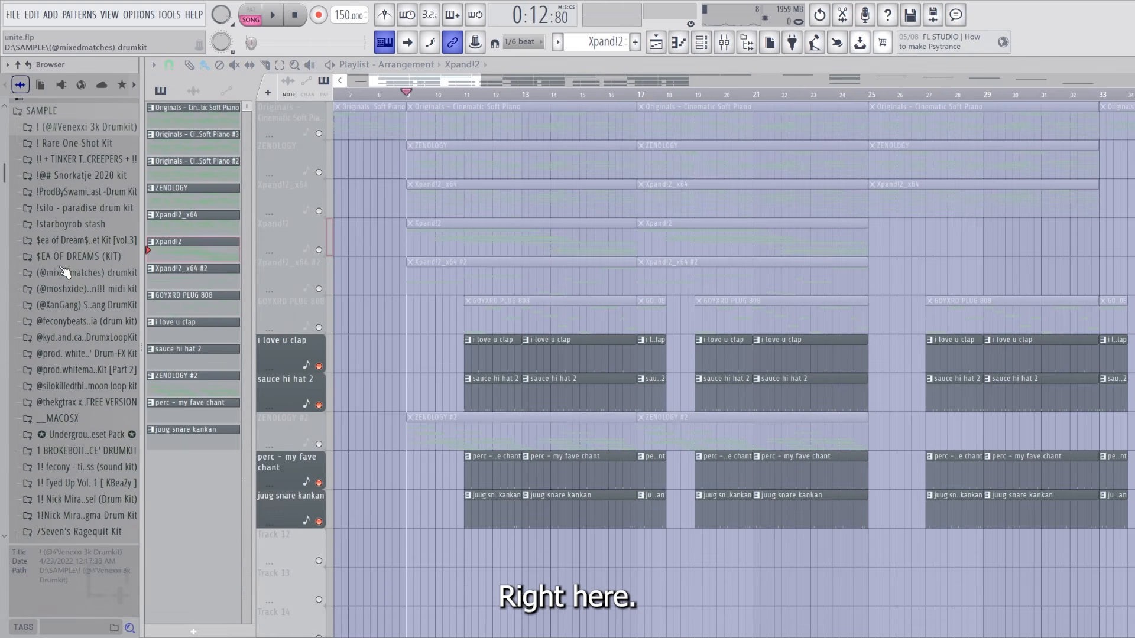
{"action": "left_click", "coordinate": [86, 210]}
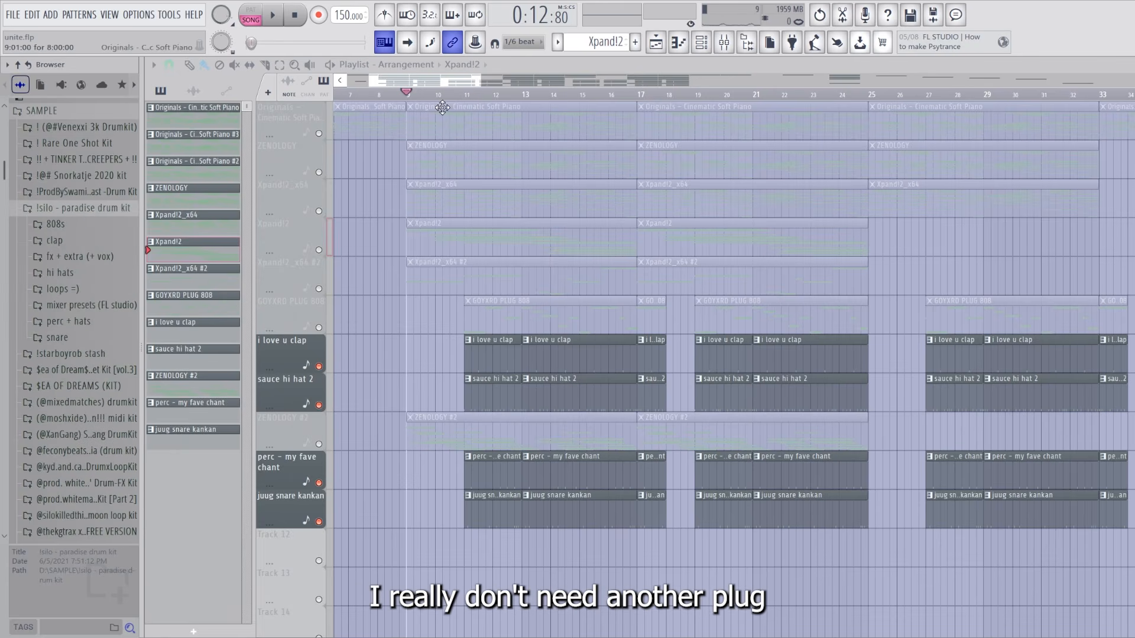
Set the playback start to bar 11 and play the drums, bringing in the GOYXRD PLUG 808 track
{"action": "scroll", "coordinate": [475, 228], "scroll_direction": "up", "scroll_amount": 6}
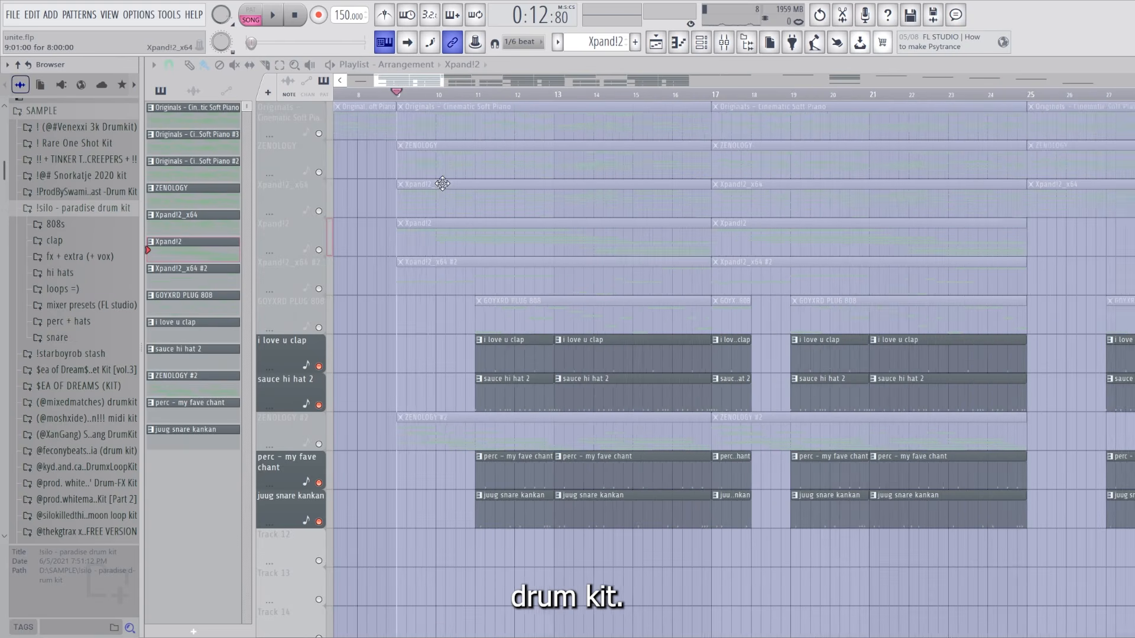
{"action": "scroll", "coordinate": [447, 271], "scroll_direction": "down", "scroll_amount": 3}
{"action": "left_click", "coordinate": [473, 94]}
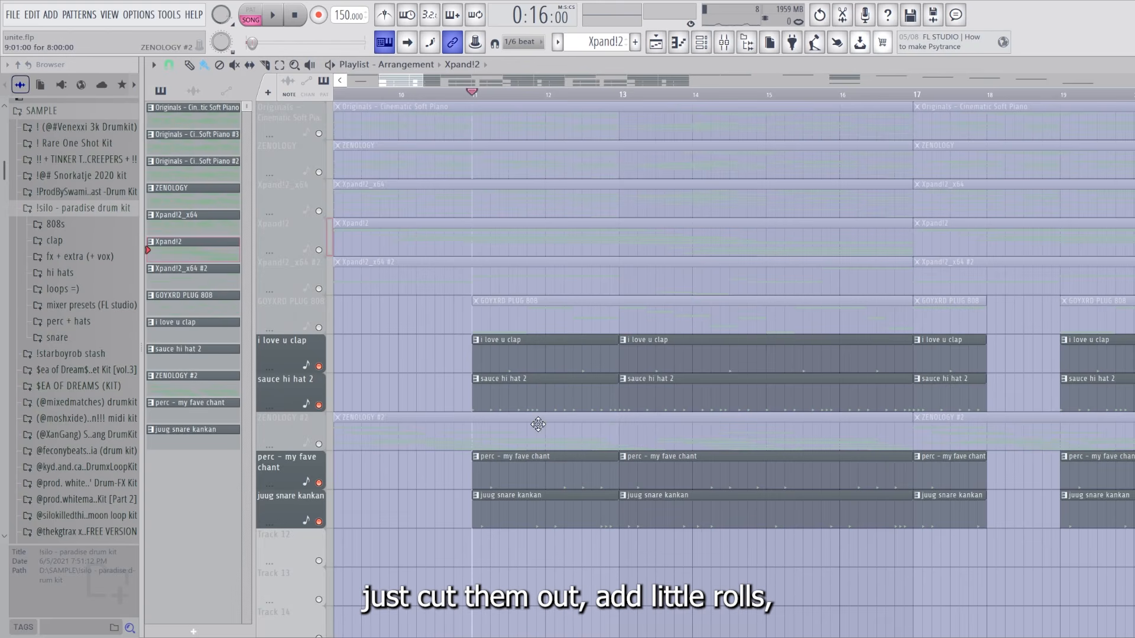
{"action": "key", "text": "space"}
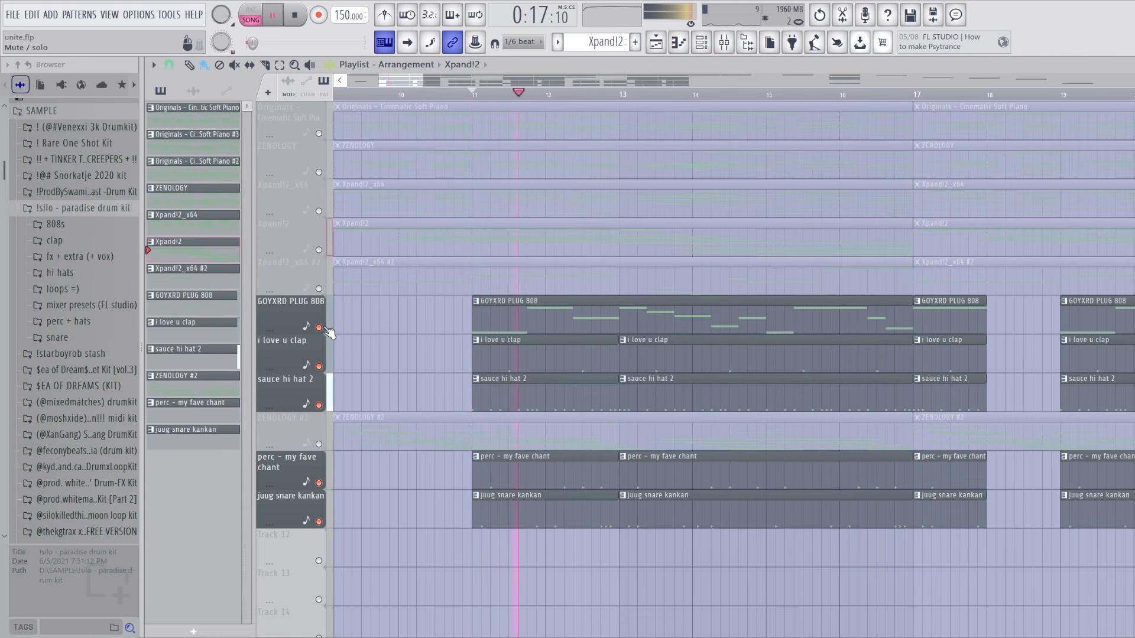
Open the GOYXRD PLUG 808 pattern to examine its notes during playback, then stop and return to the playlist
{"action": "double_click", "coordinate": [516, 303]}
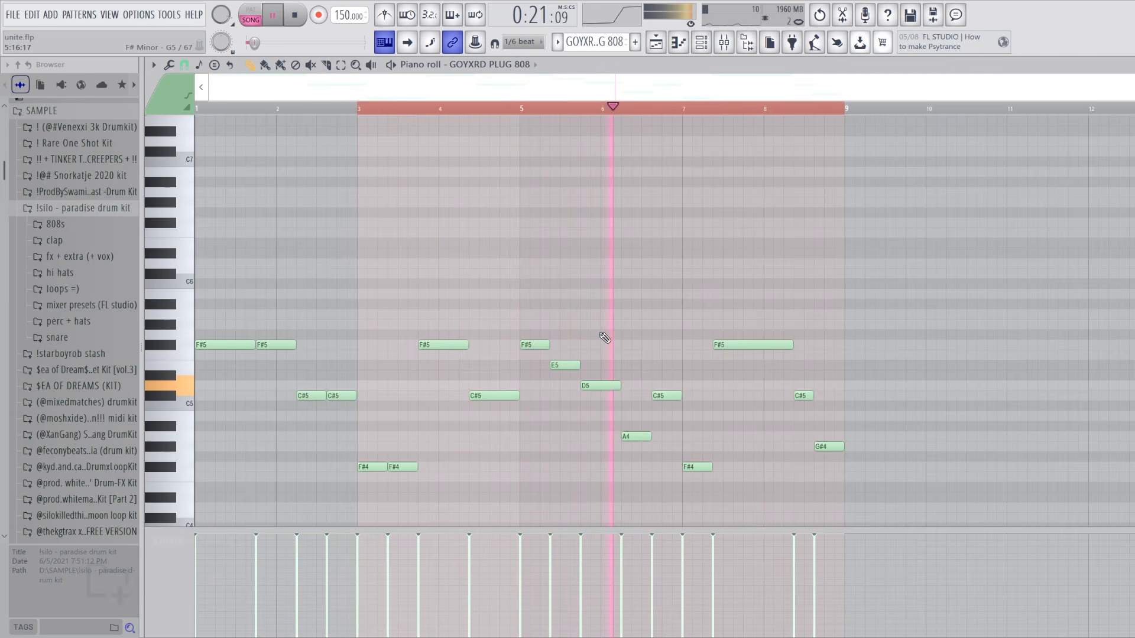
{"action": "key", "text": "space"}
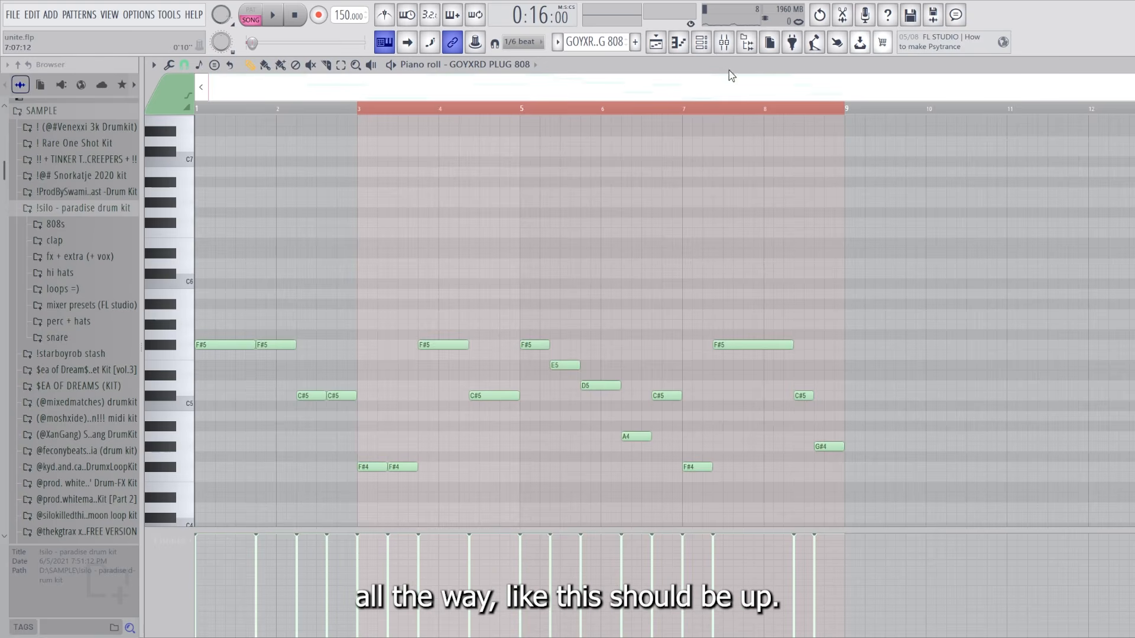
{"action": "key", "text": "Escape"}
Check the GOYXRD PLUG 808 channel's volume and sampler settings, then close them
{"action": "left_click", "coordinate": [702, 45]}
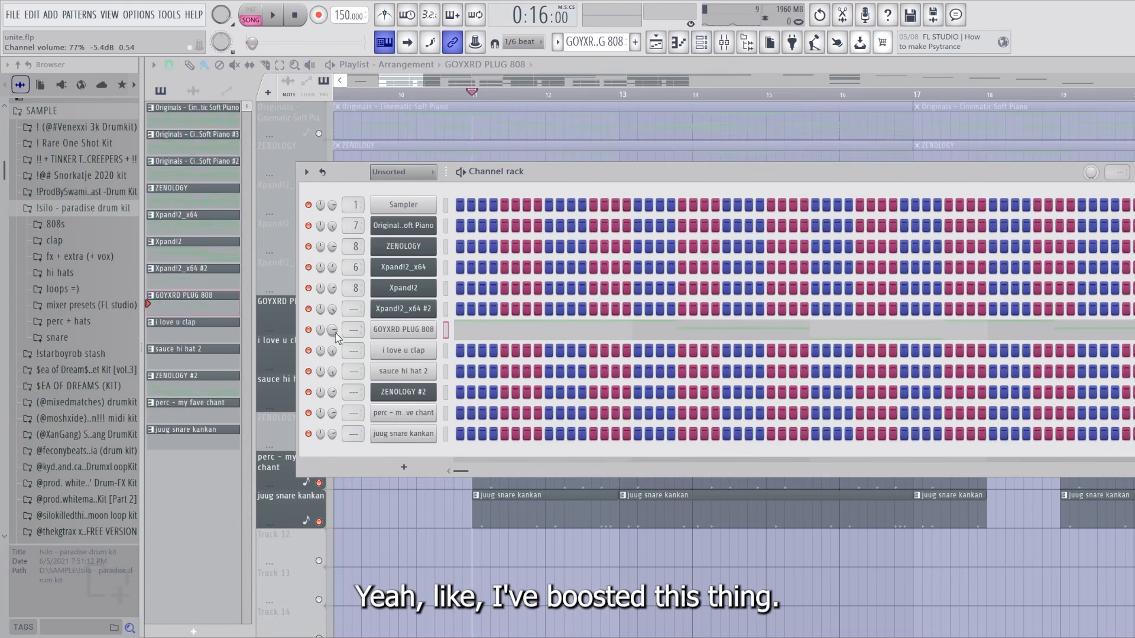
{"action": "left_click", "coordinate": [407, 330]}
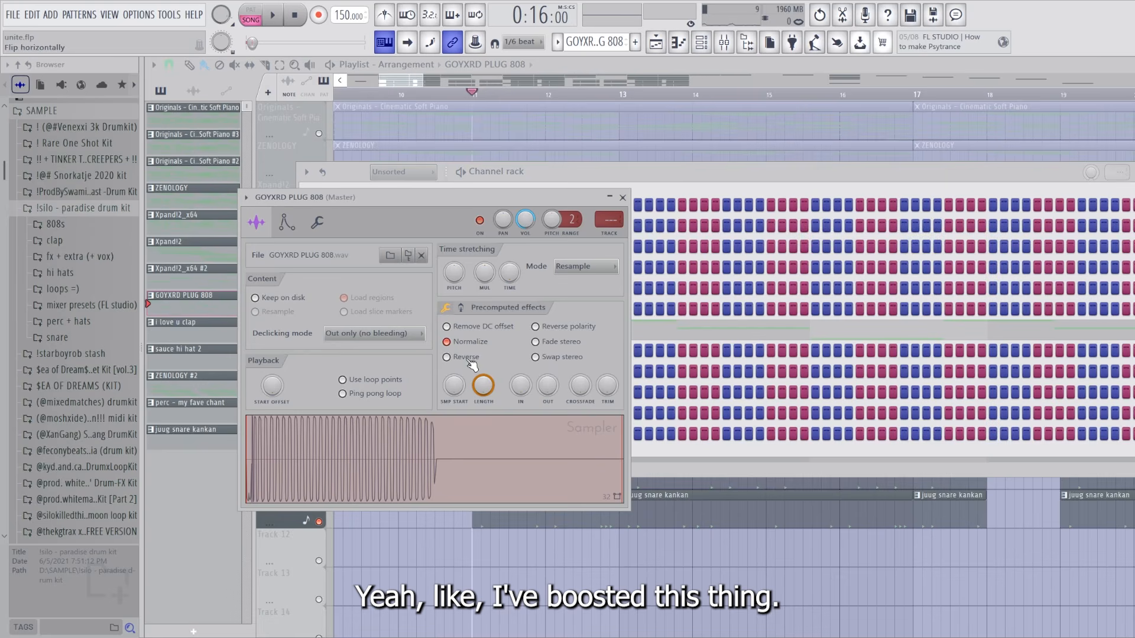
{"action": "key", "text": "Escape"}
{"action": "key", "text": "Escape"}
Play the 808 together with the drums, then the full beat from bar 9 with every track unmuted
{"action": "key", "text": "space"}
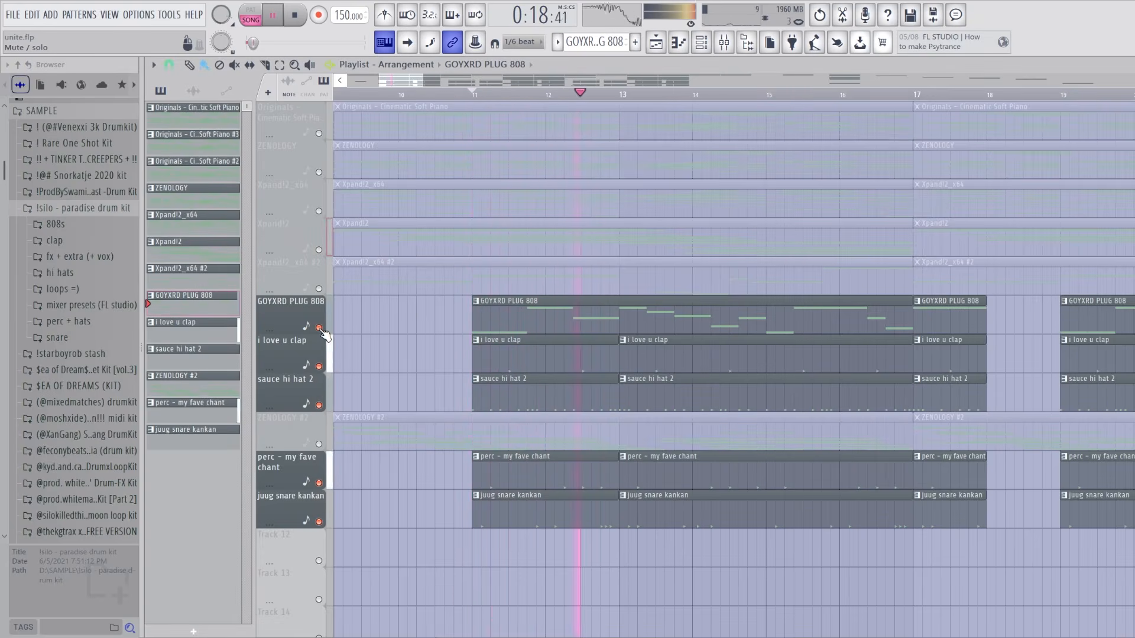
{"action": "scroll", "coordinate": [398, 360], "scroll_direction": "down", "scroll_amount": 4}
{"action": "key", "text": "space"}
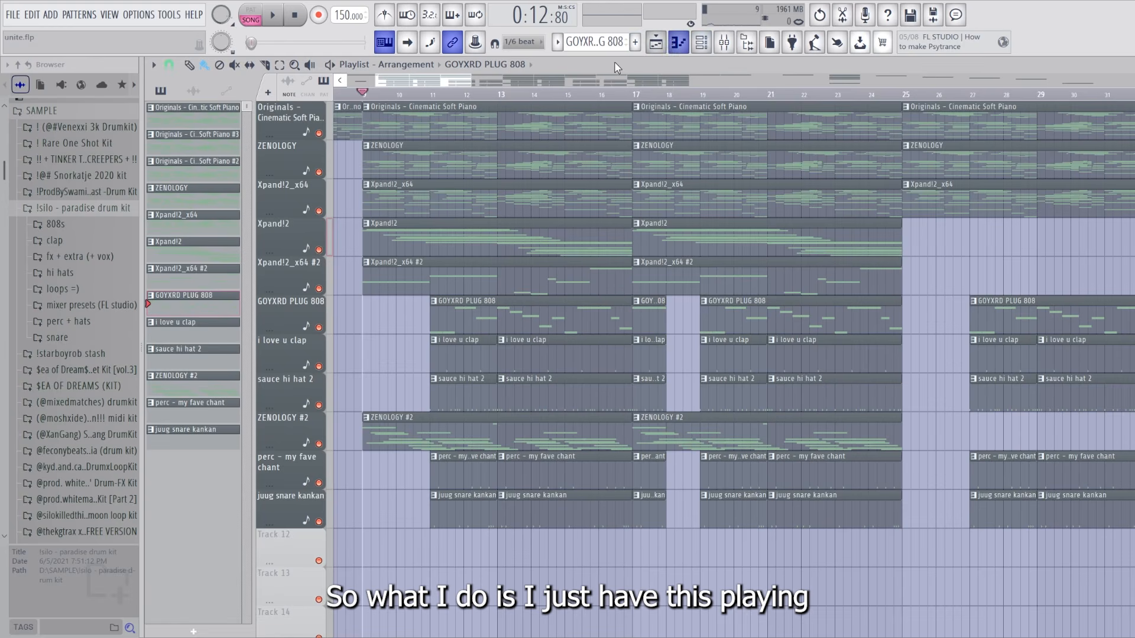
Examine the volume levels and mixer routing of the melody, 808 and drum channels, then return to the playlist
{"action": "left_click", "coordinate": [702, 43]}
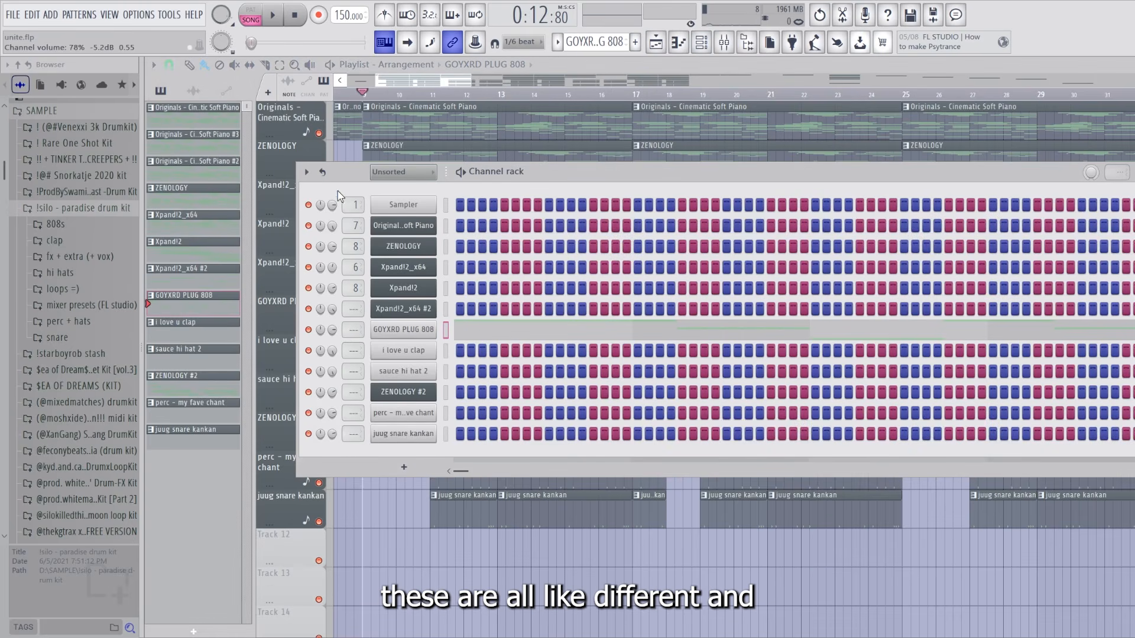
{"action": "double_click", "coordinate": [357, 289]}
{"action": "scroll", "coordinate": [542, 87], "scroll_direction": "down", "scroll_amount": 3}
{"action": "key", "text": "F9"}
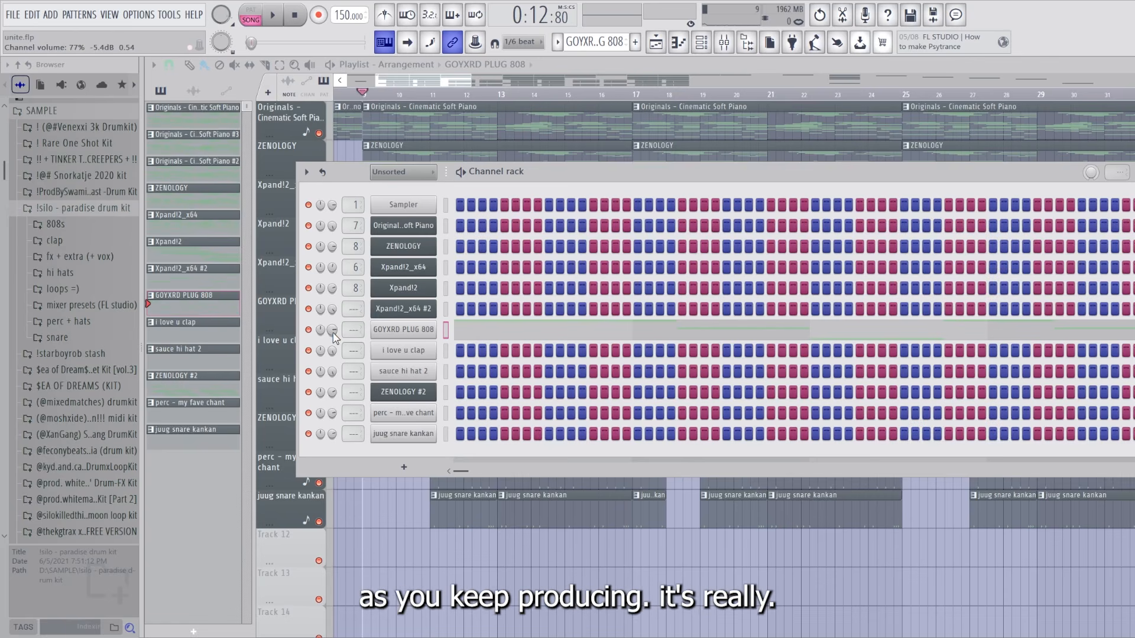
{"action": "key", "text": "F6"}
{"action": "key", "text": "F6"}
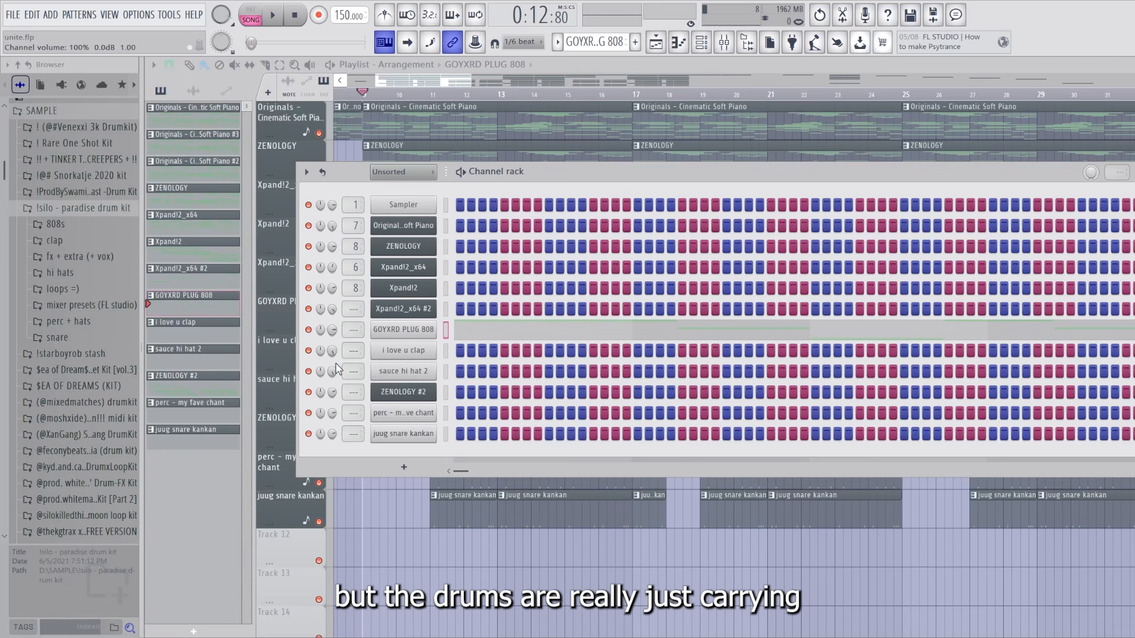
{"action": "key", "text": "F6"}
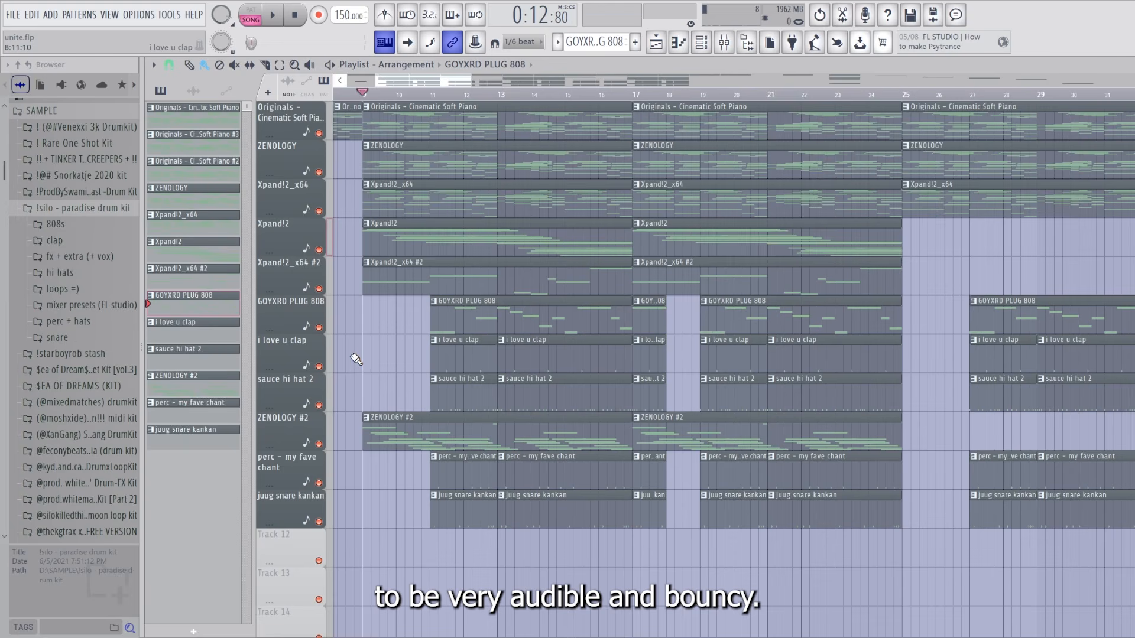
Play the full beat from bar 9, then stop and view the whole arrangement
{"action": "key", "text": "space"}
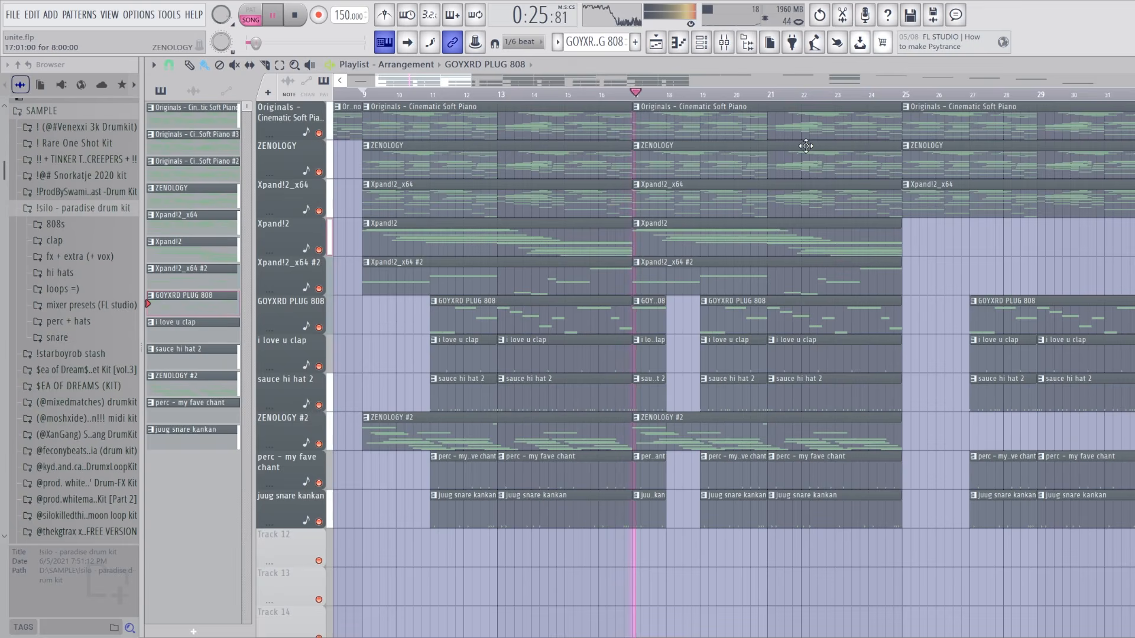
{"action": "key", "text": "space"}
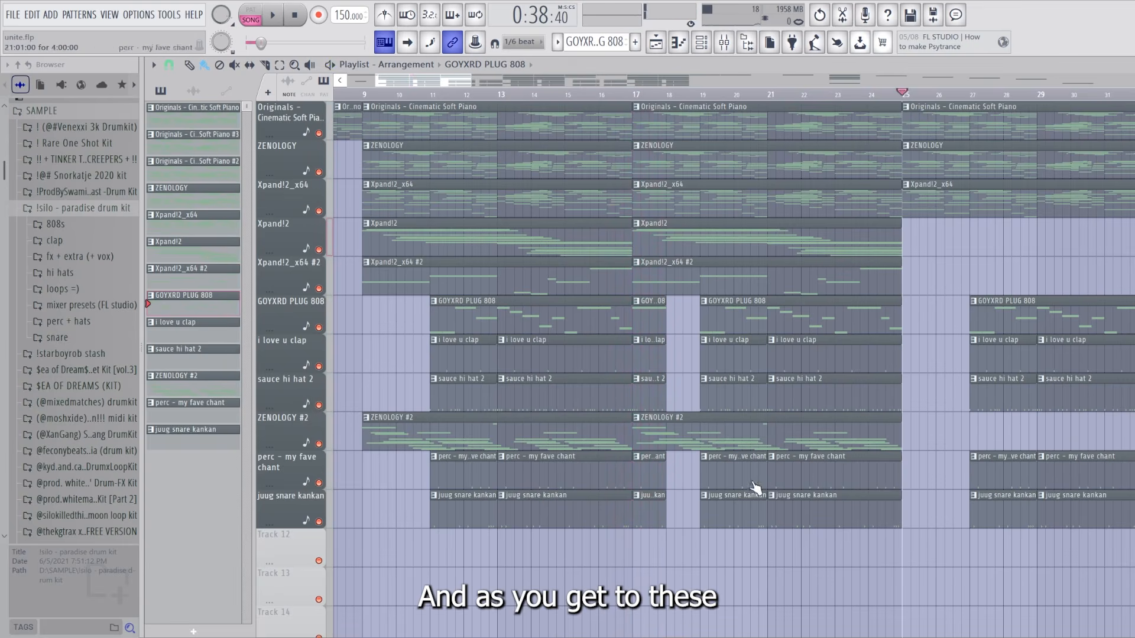
{"action": "scroll", "coordinate": [620, 570], "scroll_direction": "down", "scroll_amount": 8}
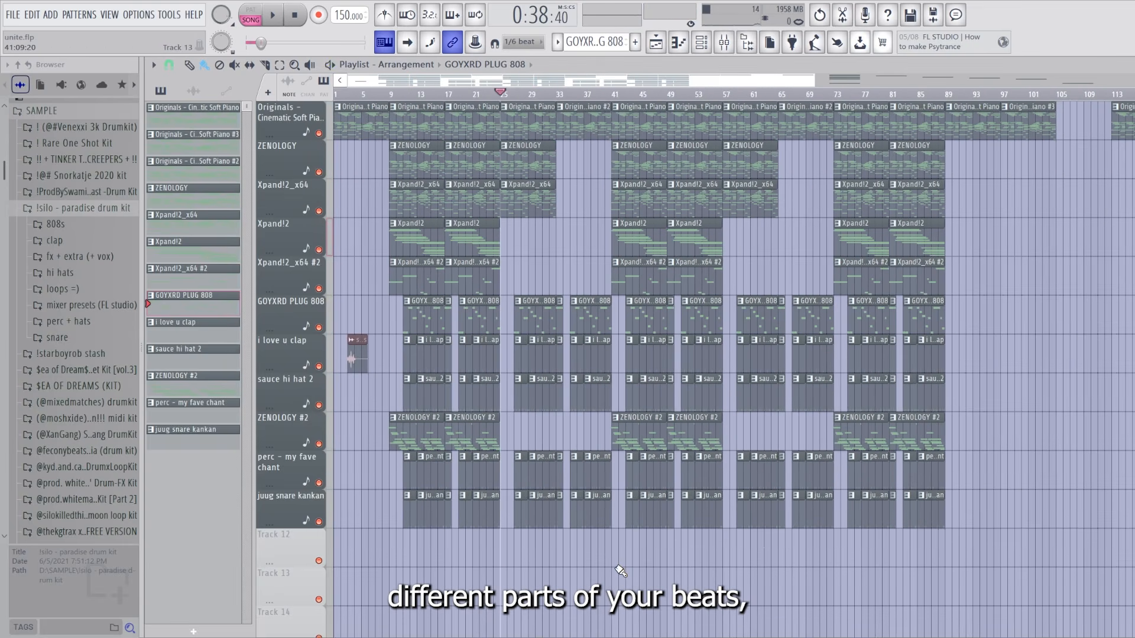
Play the stripped-down section from bar 25 to hear it with fewer melody layers, then stop
{"action": "scroll", "coordinate": [487, 246], "scroll_direction": "up", "scroll_amount": 8}
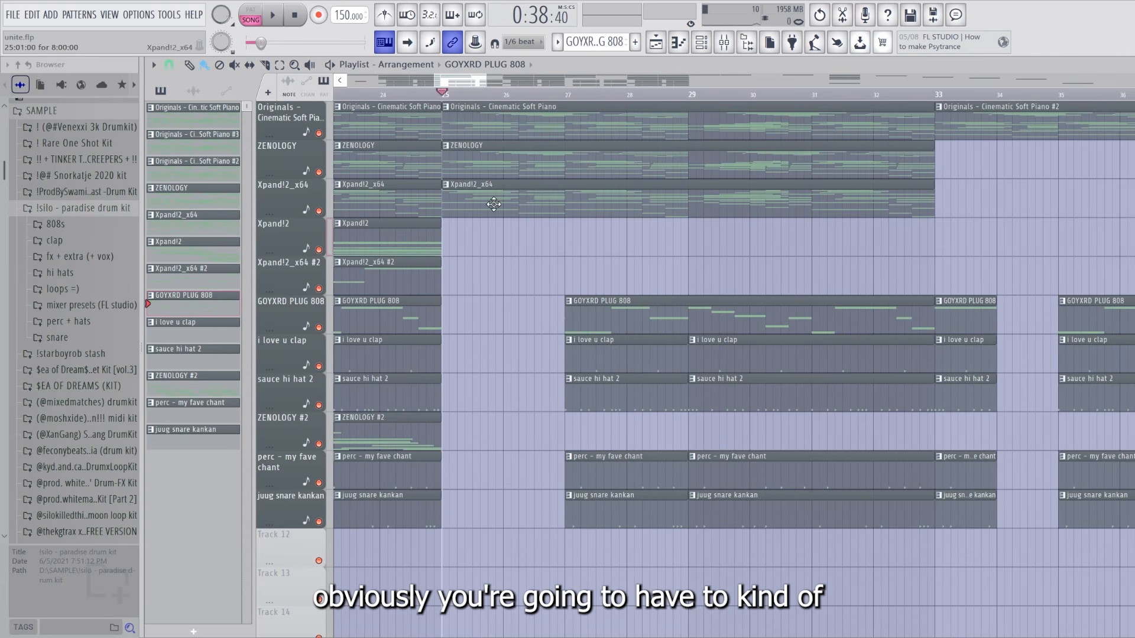
{"action": "scroll", "coordinate": [473, 272], "scroll_direction": "down", "scroll_amount": 3}
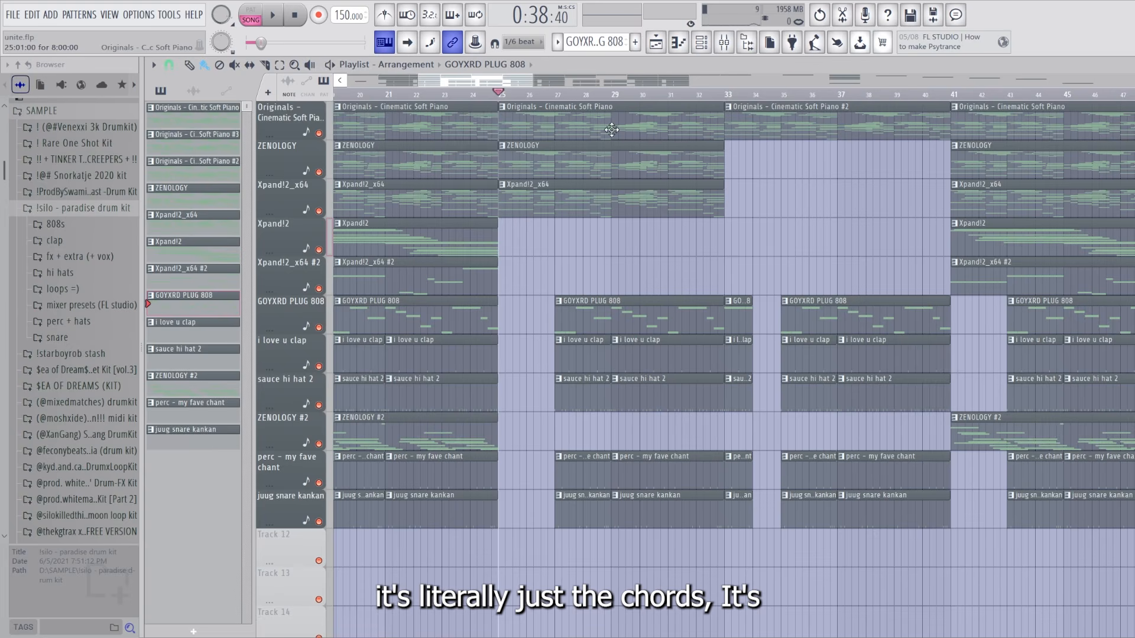
{"action": "key", "text": "space"}
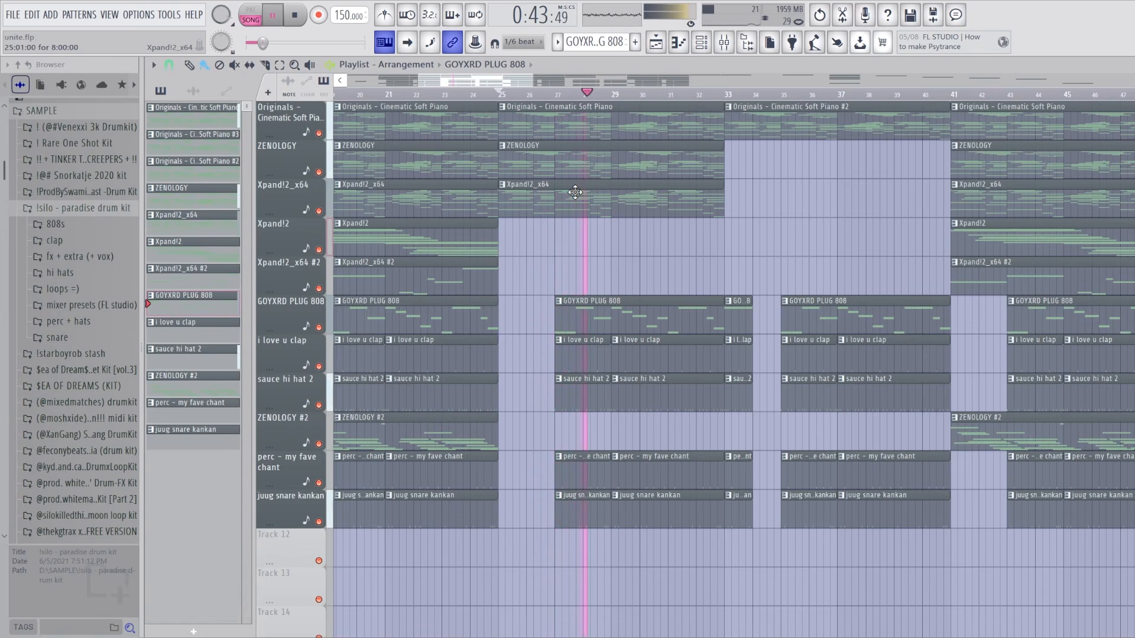
{"action": "key", "text": "space"}
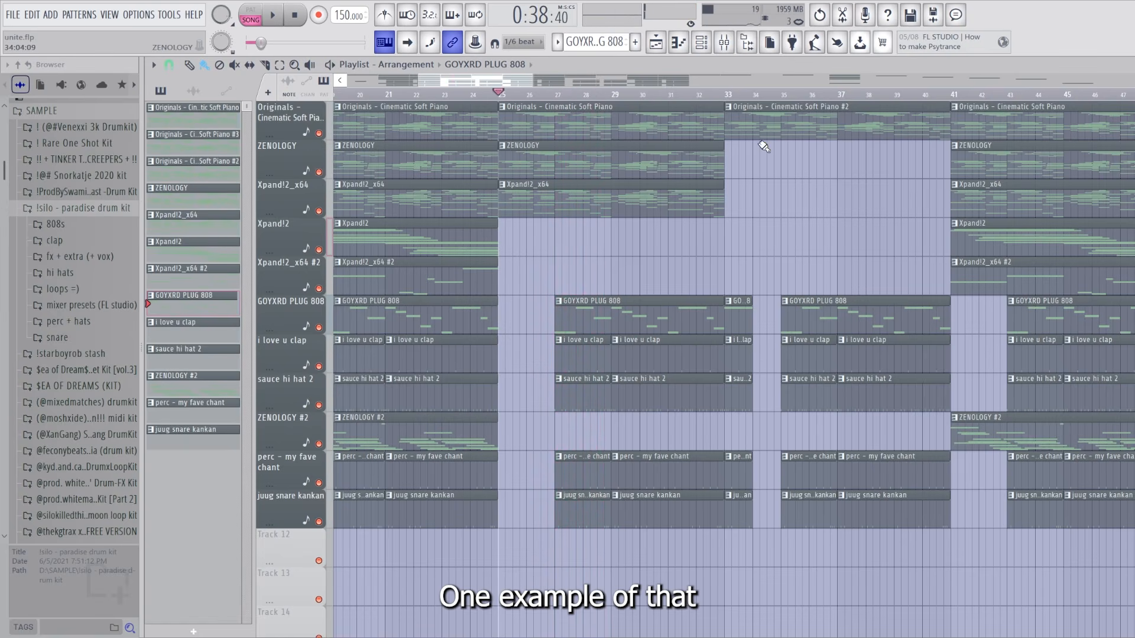
Open the Cinematic Soft Piano #2 clip at bar 33 and examine its full note range
{"action": "scroll", "coordinate": [761, 122], "scroll_direction": "down", "scroll_amount": 3}
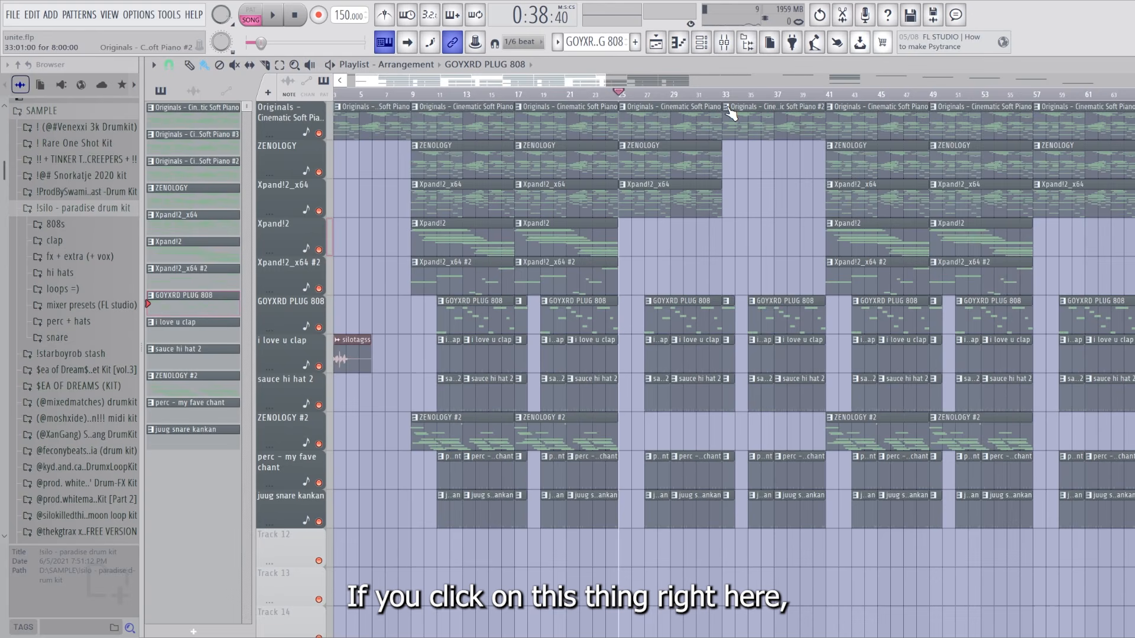
{"action": "double_click", "coordinate": [767, 126]}
{"action": "scroll", "coordinate": [582, 207], "scroll_direction": "up", "scroll_amount": 6}
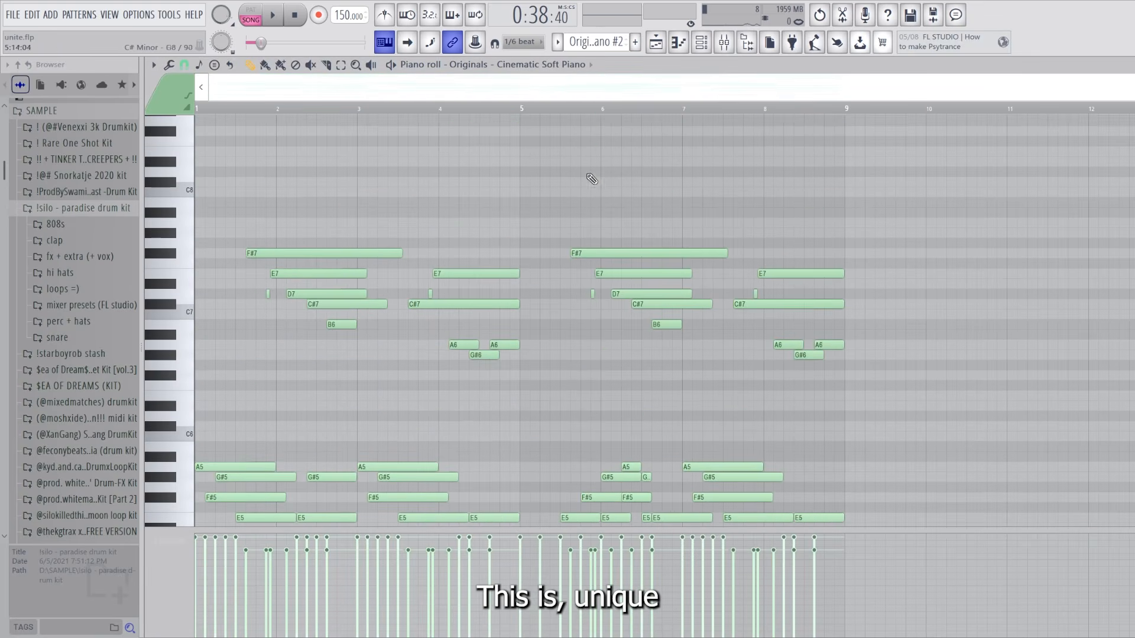
{"action": "scroll", "coordinate": [539, 208], "scroll_direction": "down", "scroll_amount": 7}
{"action": "scroll", "coordinate": [554, 223], "scroll_direction": "down", "scroll_amount": 4}
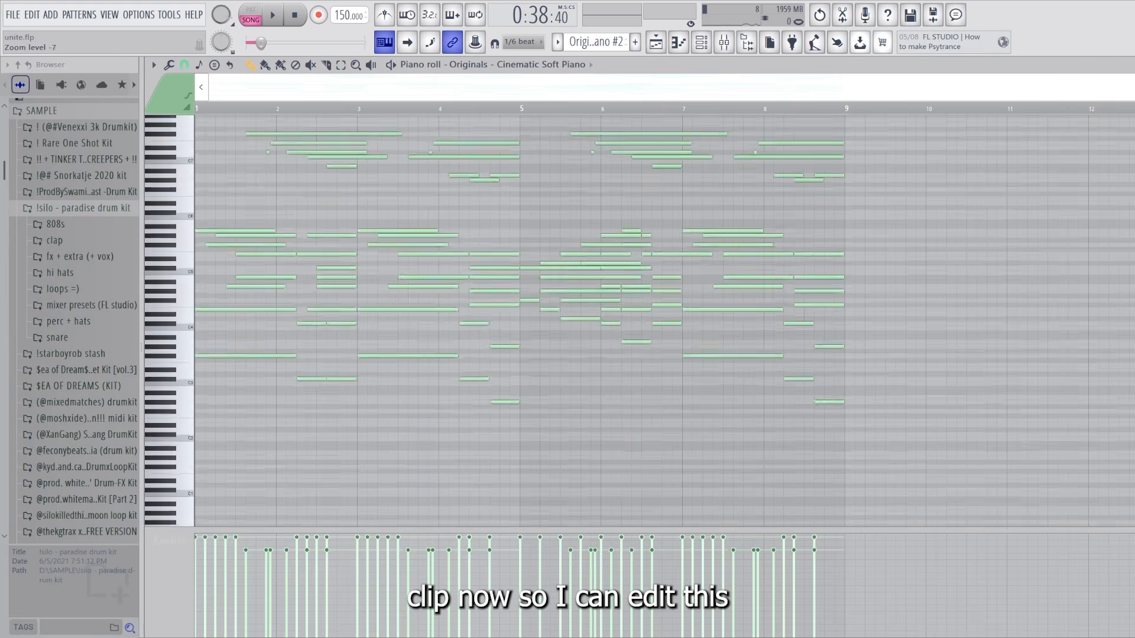
Compare the note velocities of the Cinematic Soft Piano #2 pattern with the original piano pattern, then return to the playlist
{"action": "key", "text": "F5"}
{"action": "double_click", "coordinate": [731, 121]}
{"action": "key", "text": "F5"}
{"action": "scroll", "coordinate": [725, 117], "scroll_direction": "up", "scroll_amount": 3}
{"action": "double_click", "coordinate": [722, 117]}
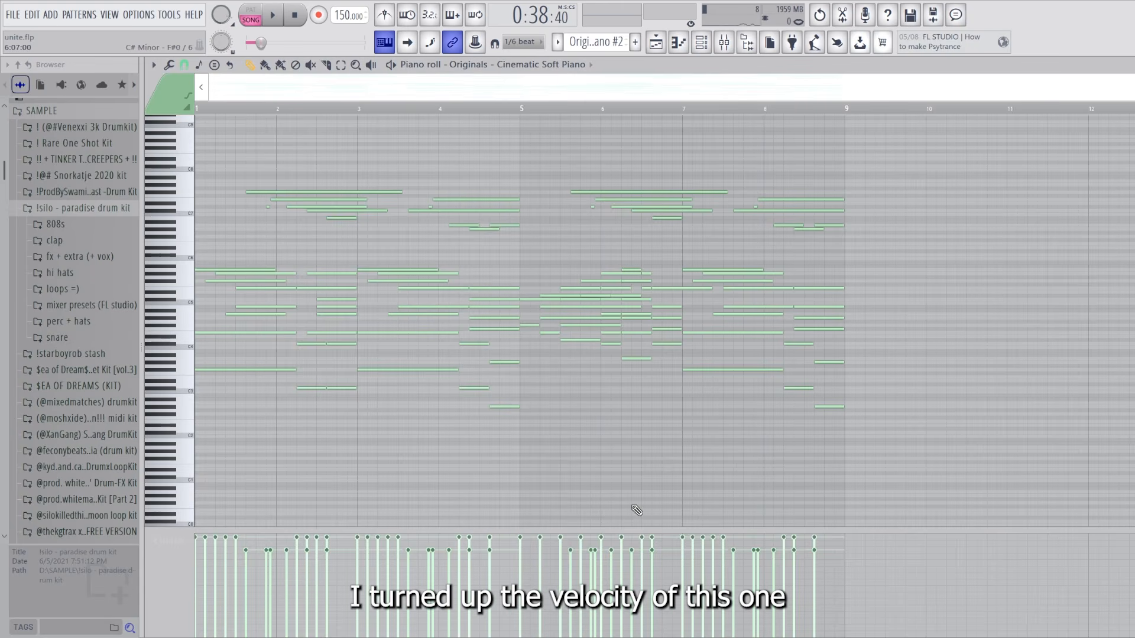
{"action": "key", "text": "F5"}
{"action": "double_click", "coordinate": [577, 114]}
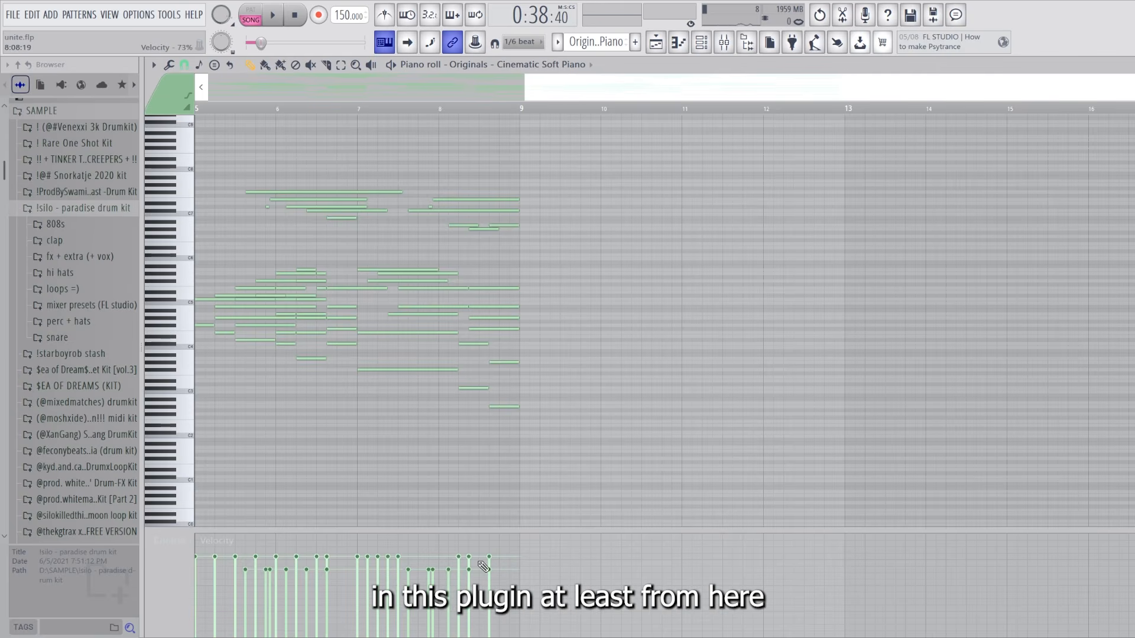
{"action": "key", "text": "F5"}
{"action": "double_click", "coordinate": [774, 122]}
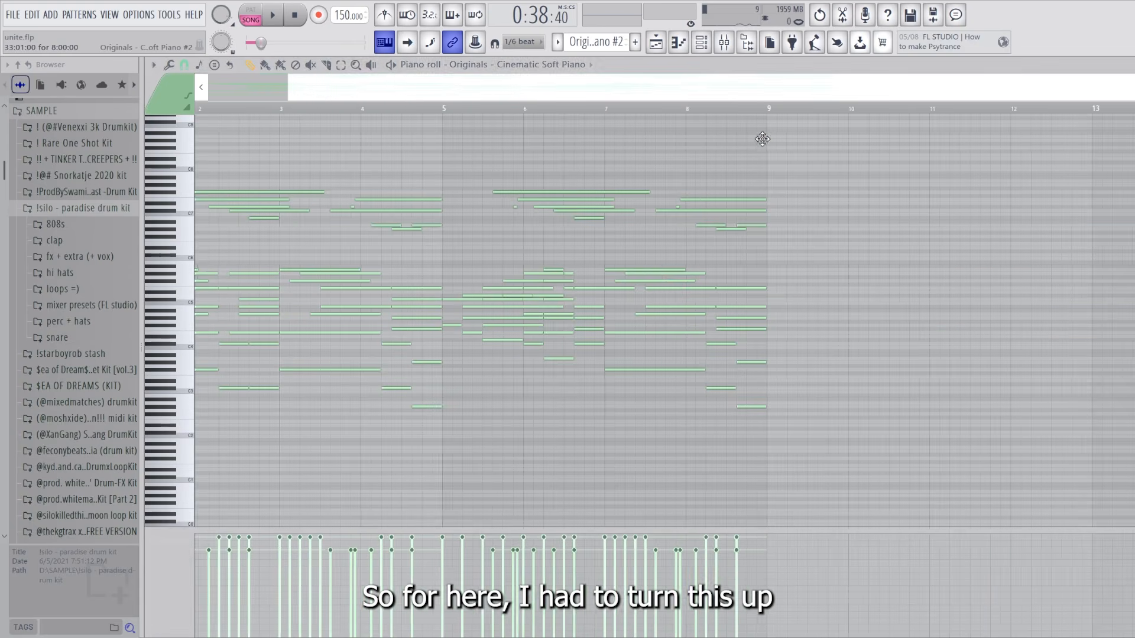
{"action": "key", "text": "F5"}
Play the soloed piano track from bars 25 and 33 to compare loudness, then return the playback position to bar 9
{"action": "key", "text": "space"}
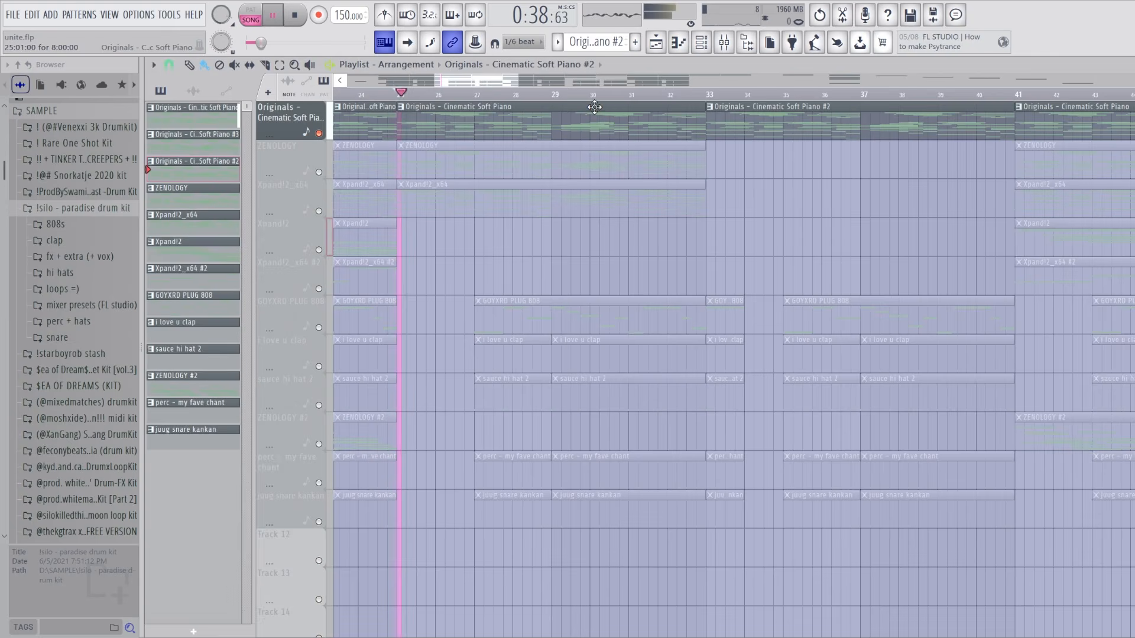
{"action": "left_click", "coordinate": [712, 96]}
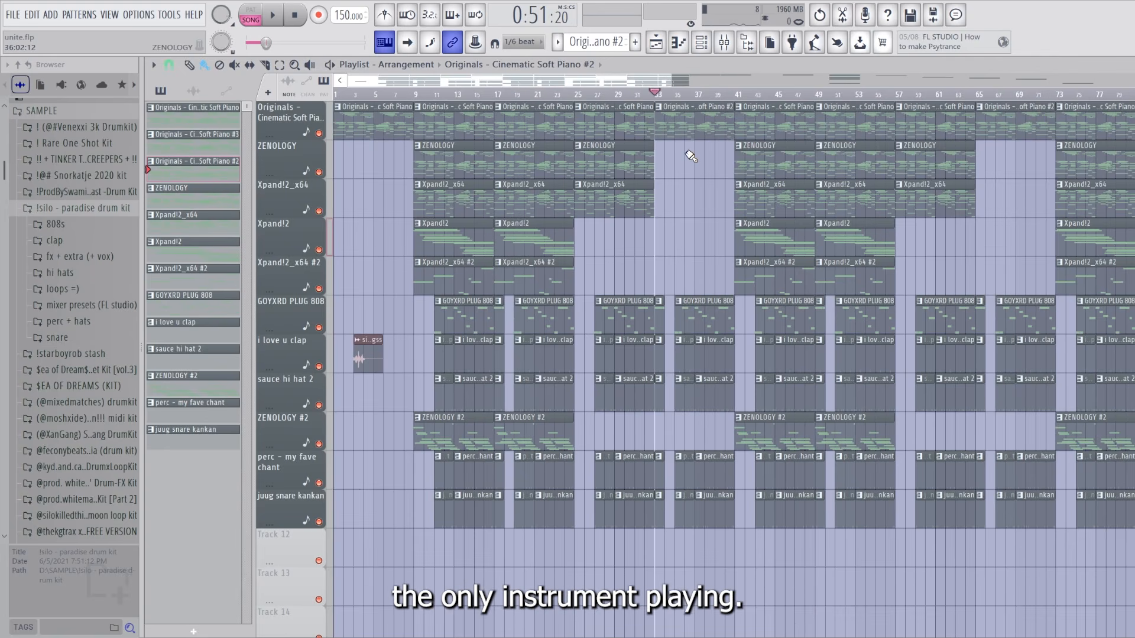
{"action": "left_click_drag", "start_coordinate": [425, 94], "coordinate": [416, 114]}
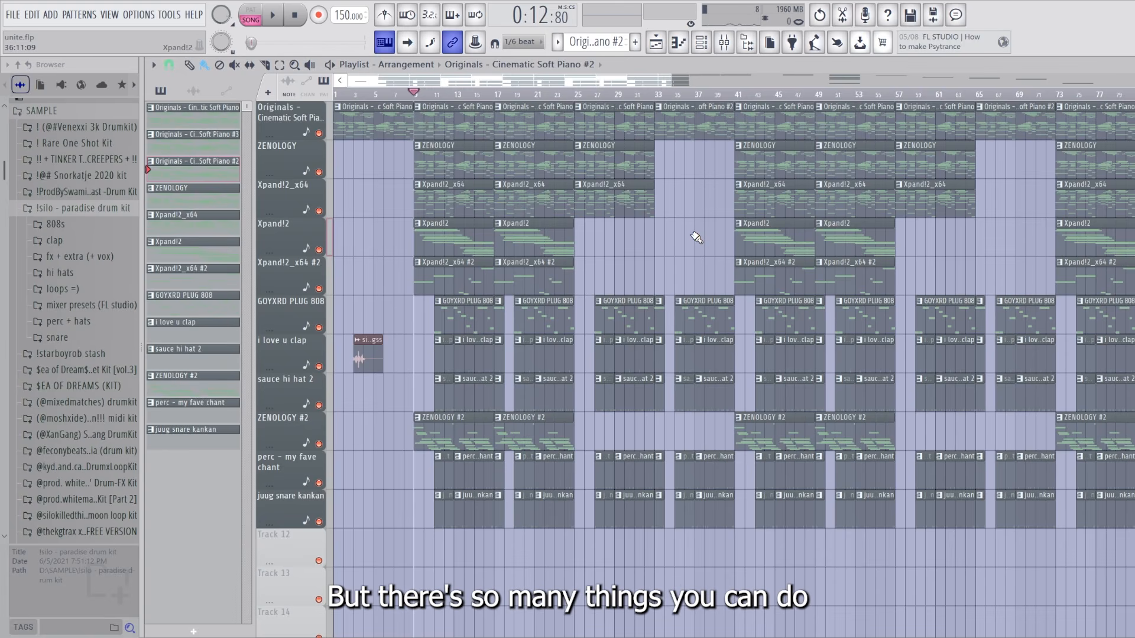
Open the first Cinematic Soft Piano clip and try moving a single chord note up an octave and back down
{"action": "double_click", "coordinate": [391, 123]}
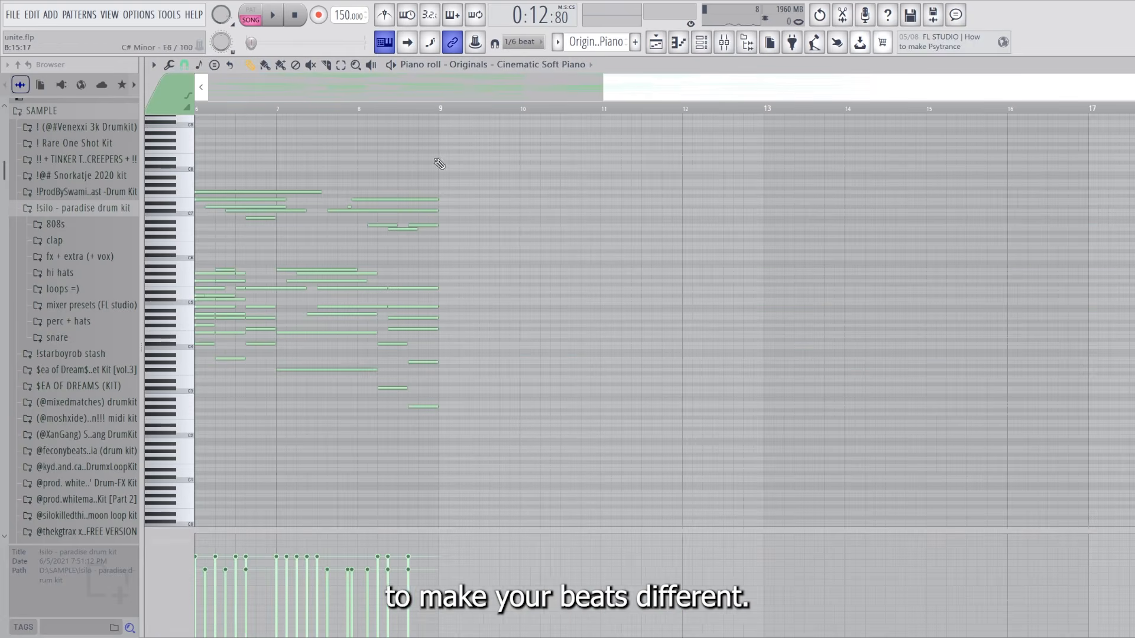
{"action": "scroll", "coordinate": [671, 253], "scroll_direction": "left", "scroll_amount": 5}
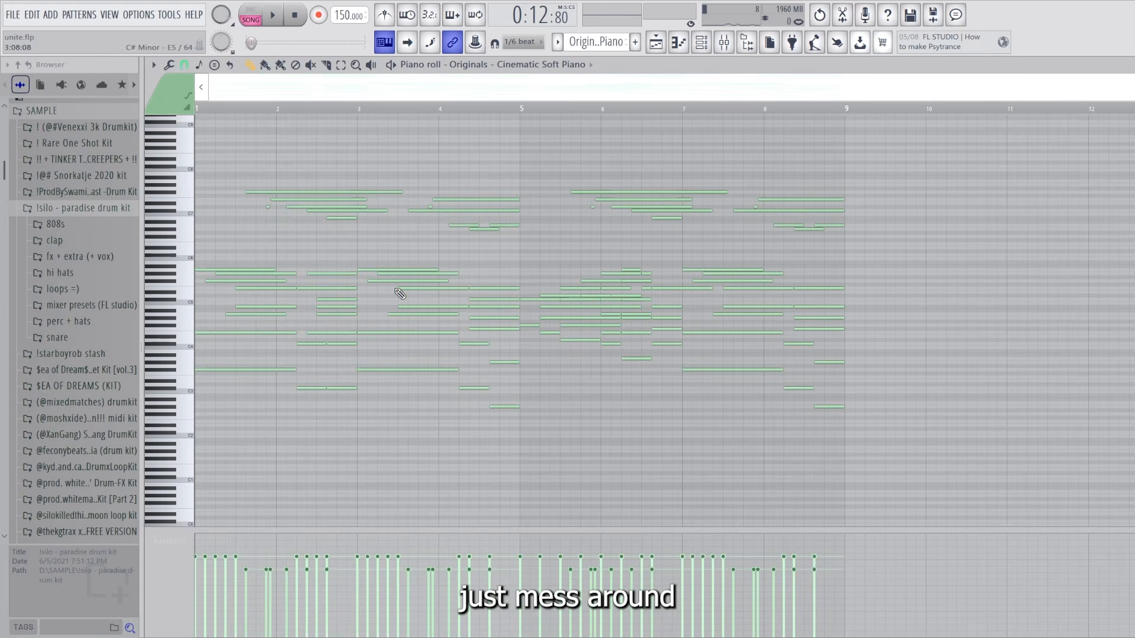
{"action": "left_click", "coordinate": [422, 307]}
{"action": "key", "text": "ctrl+Up"}
{"action": "key", "text": "ctrl+Down"}
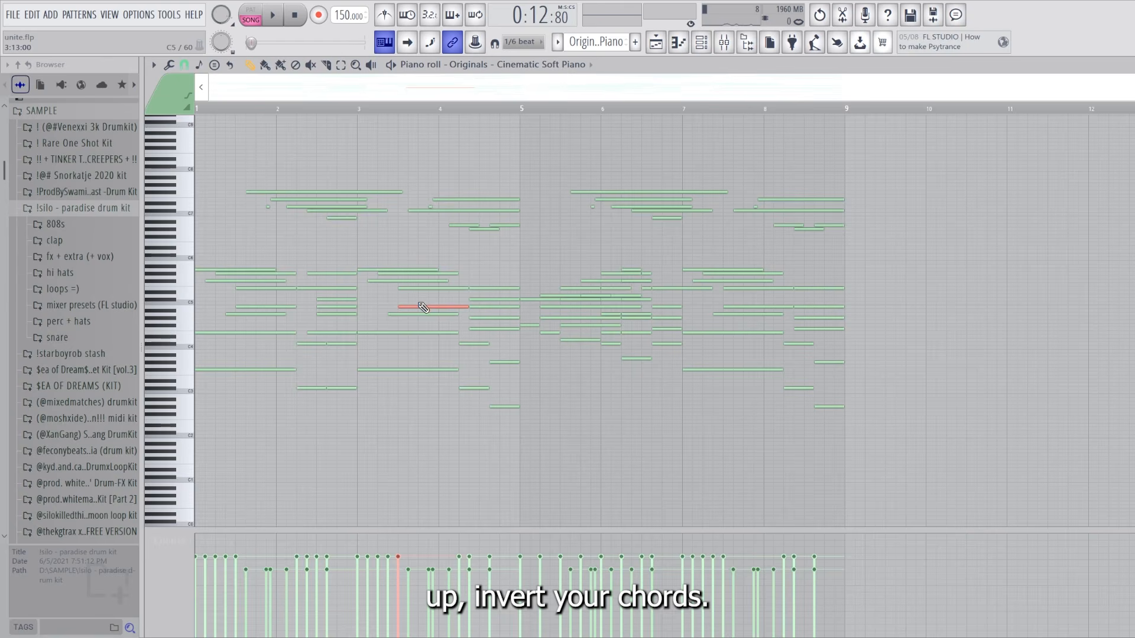
Try inverting the piano chord before bar 3 by selecting its notes and shifting them up an octave and back
{"action": "left_click", "coordinate": [384, 241], "text": "ctrl"}
{"action": "mouse_move", "coordinate": [327, 362]}
{"action": "left_mouse_down"}
{"action": "mouse_move", "coordinate": [296, 328]}
{"action": "mouse_move", "coordinate": [319, 336]}
{"action": "mouse_move", "coordinate": [311, 312]}
{"action": "left_mouse_up"}
{"action": "left_click_drag", "start_coordinate": [448, 353], "coordinate": [426, 308]}
{"action": "key", "text": "ctrl+Up"}
{"action": "key", "text": "ctrl+Down"}
{"action": "left_click_drag", "start_coordinate": [355, 362], "coordinate": [298, 267]}
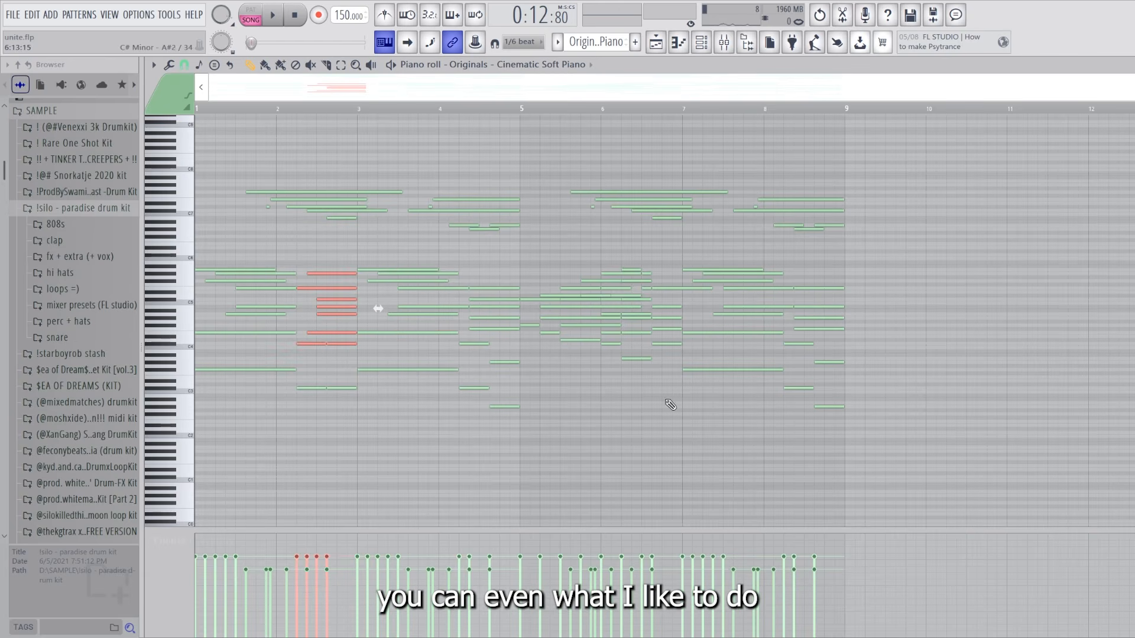
Try flipping the entire piano chord progression horizontally, then undo the flip and return to the playlist
{"action": "key", "text": "ctrl+a"}
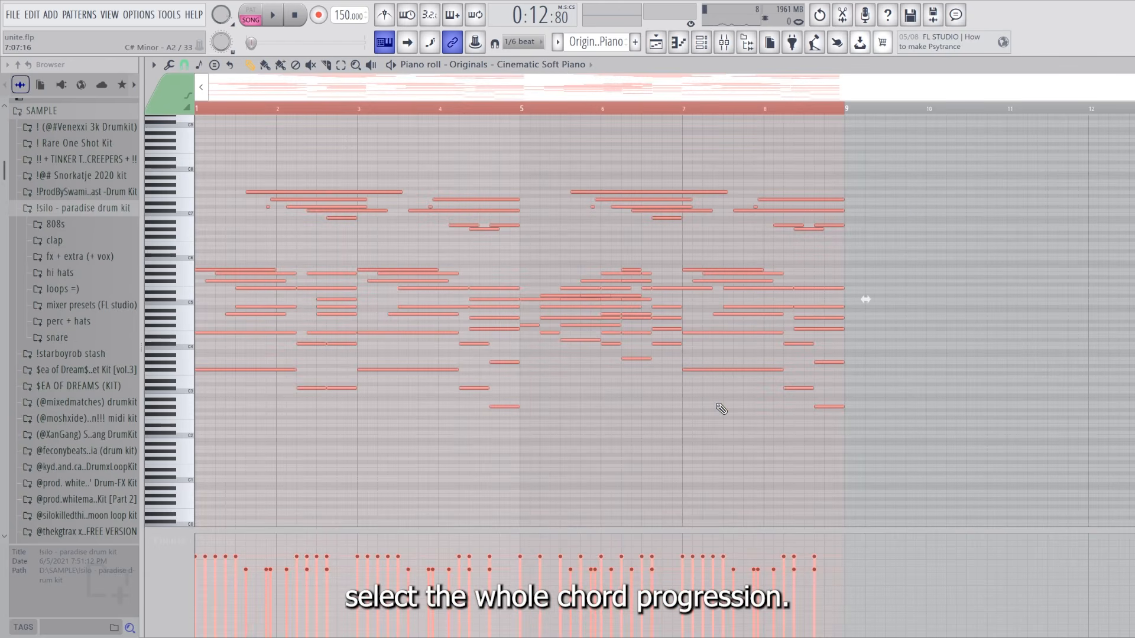
{"action": "key", "text": "alt+y"}
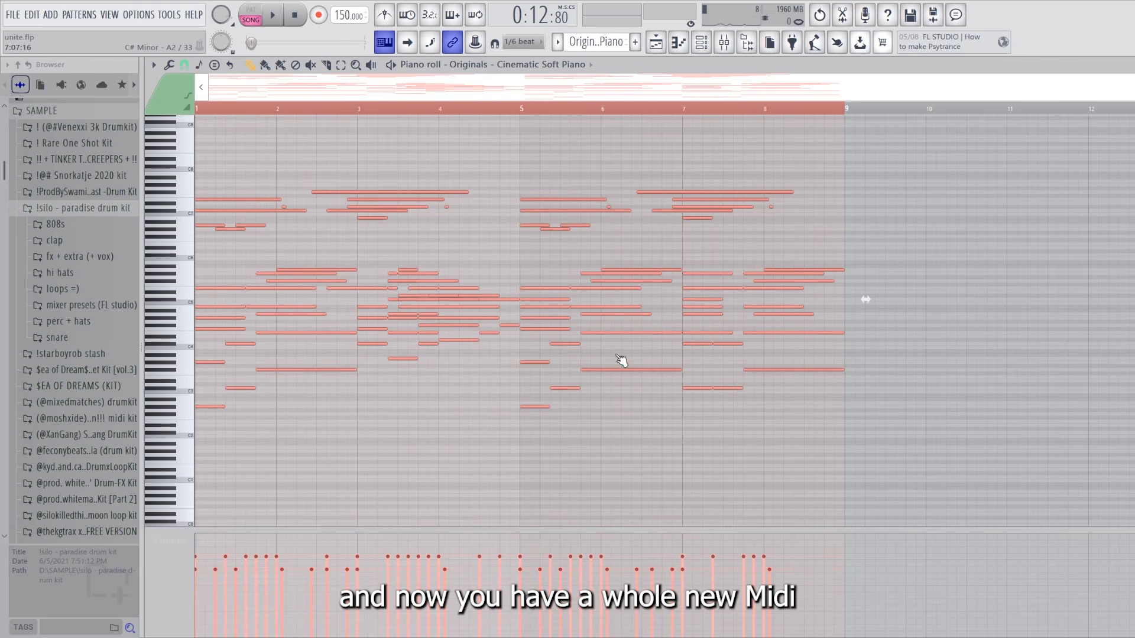
{"action": "key", "text": "ctrl+z"}
{"action": "key", "text": "F5"}
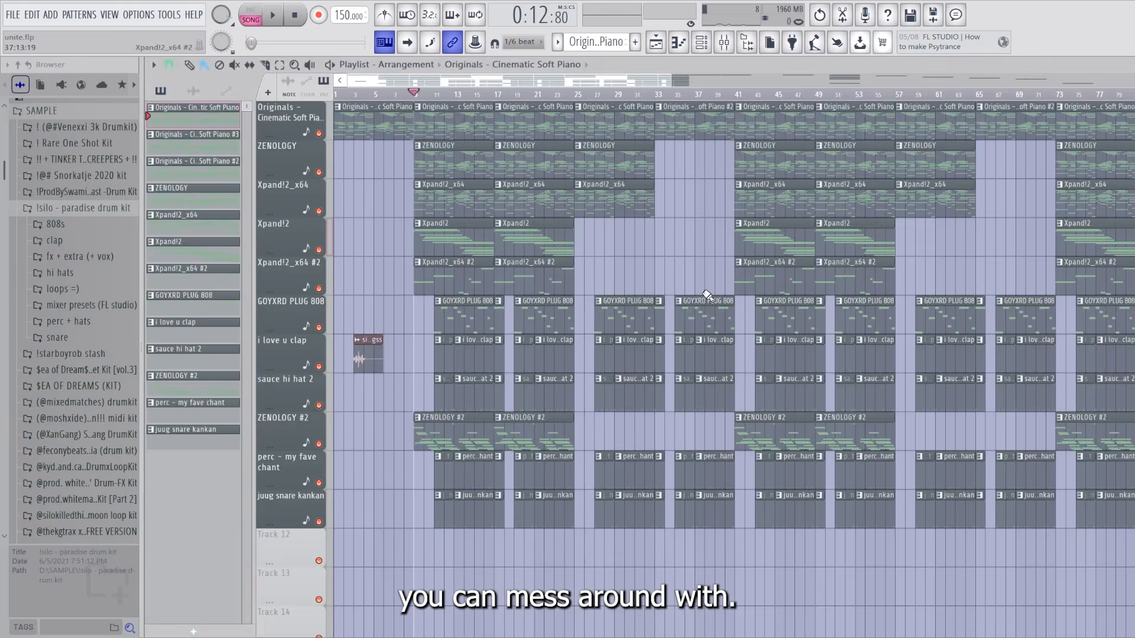
{"action": "scroll", "coordinate": [707, 296], "scroll_direction": "down", "scroll_amount": 4}
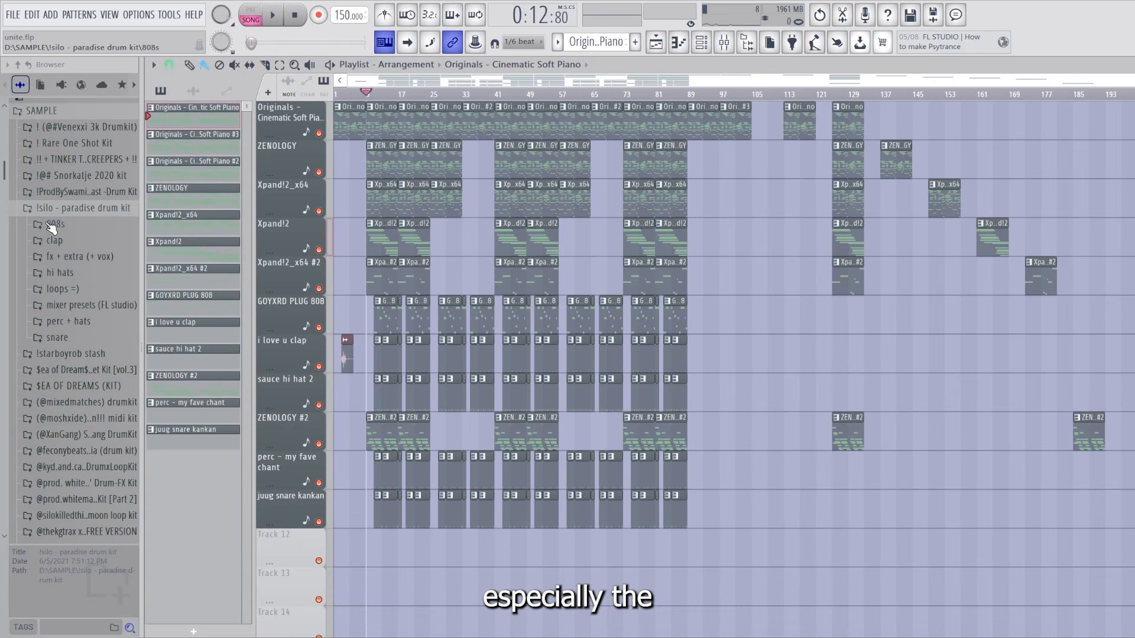
{"action": "key", "text": "space"}
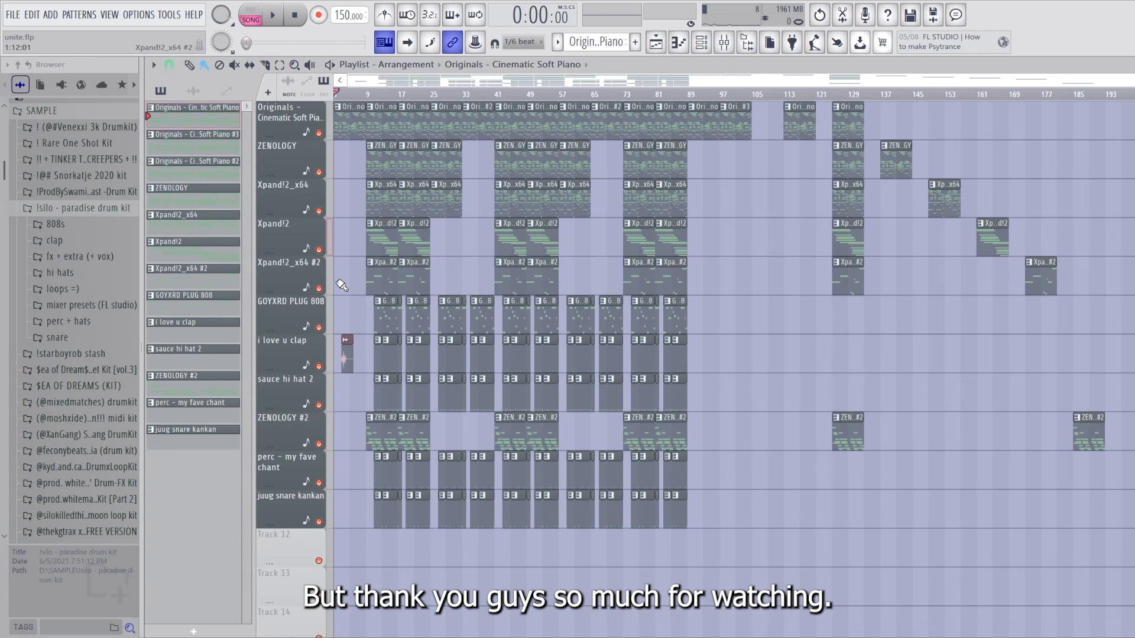